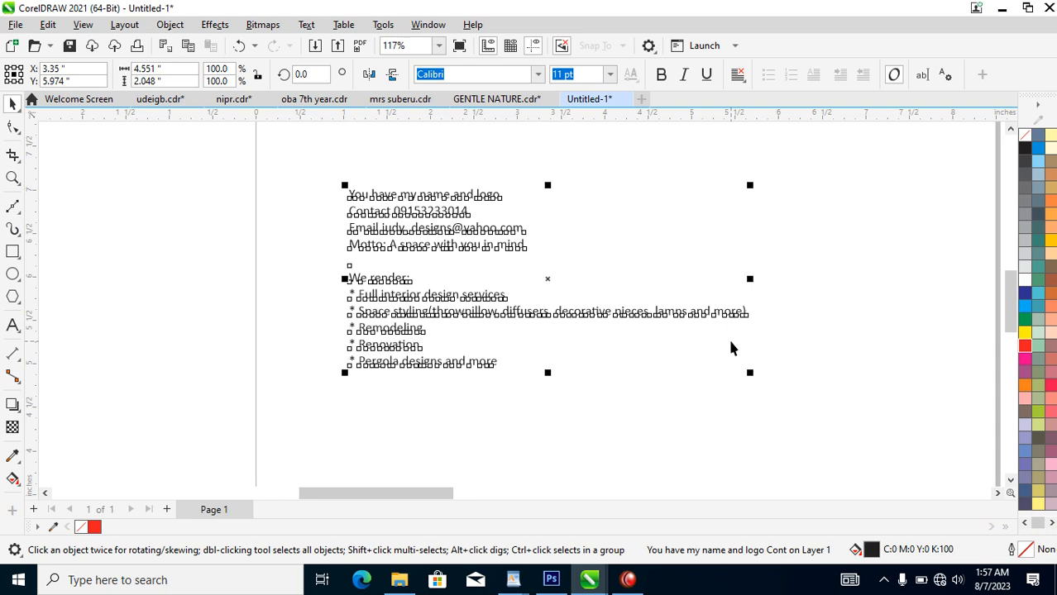
Move the geometric living-room image farther from the page and bring the blue bedroom image closer to it
key(F4)
drag(743, 362, 799, 366)
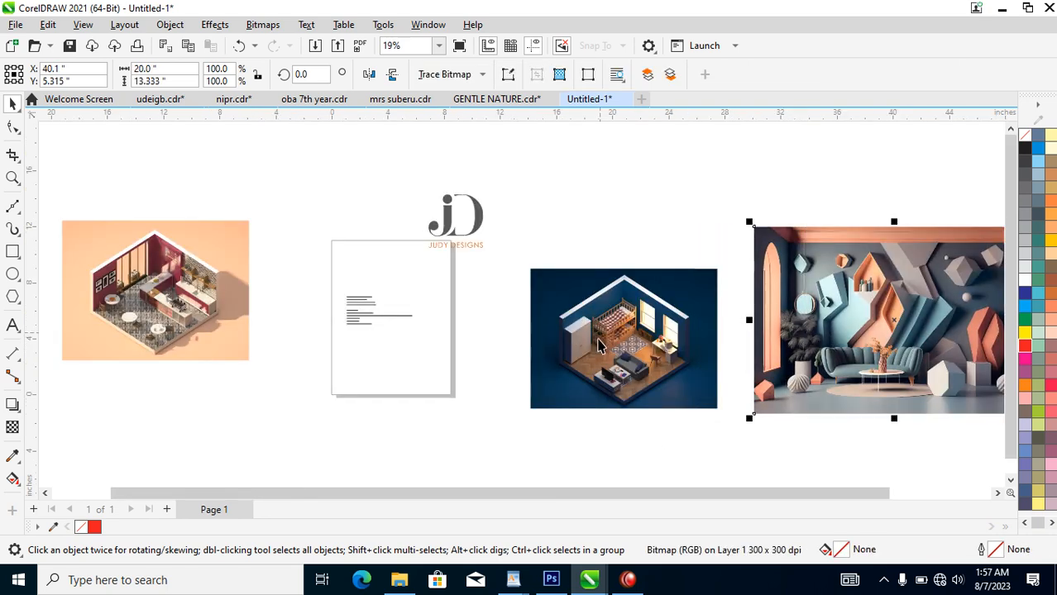
drag(601, 340, 588, 315)
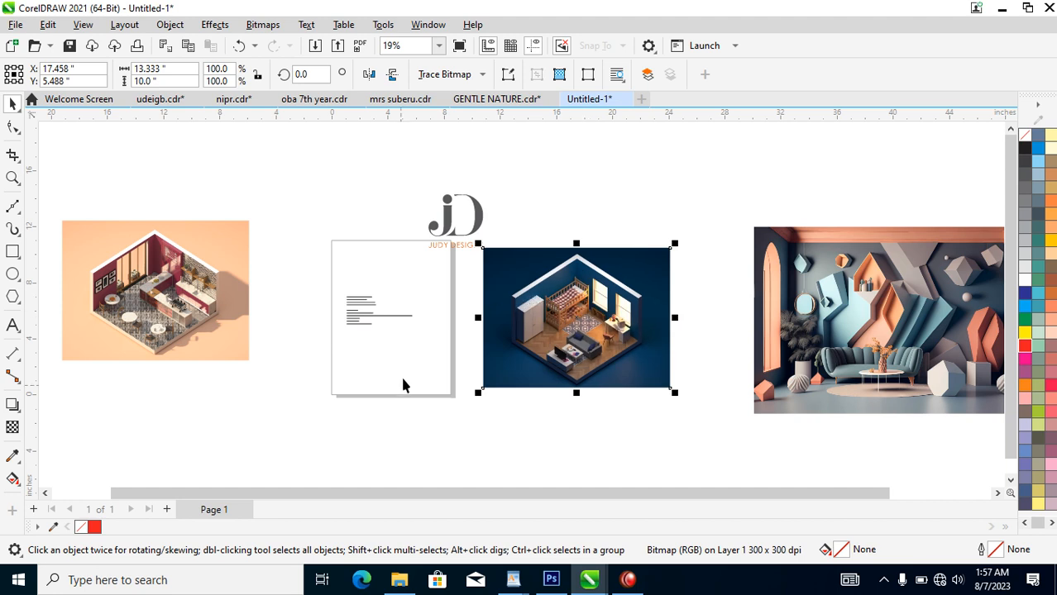
key(z)
drag(77, 202, 953, 468)
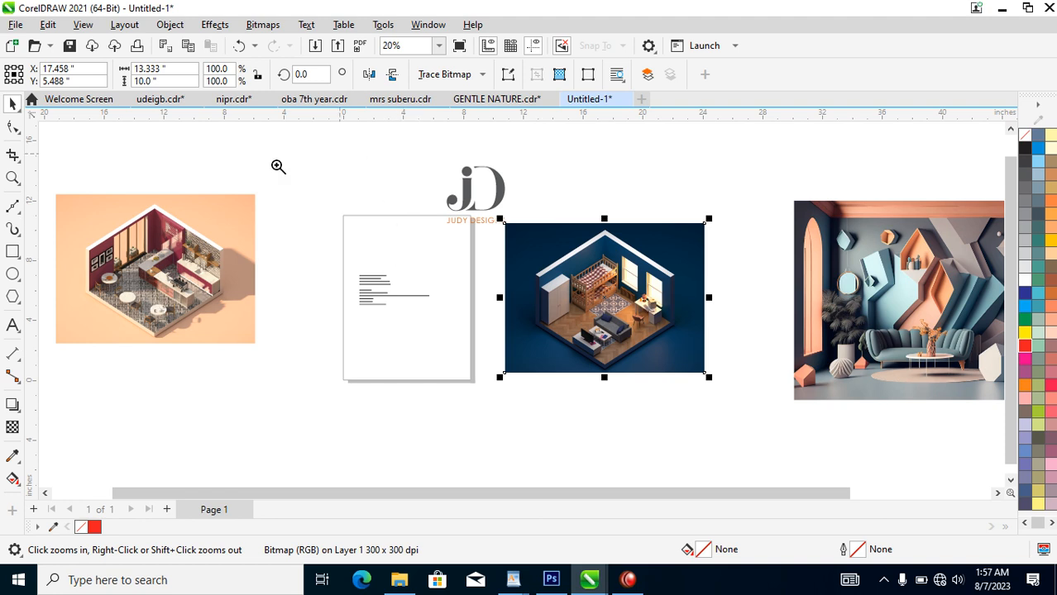
drag(766, 394, 765, 393)
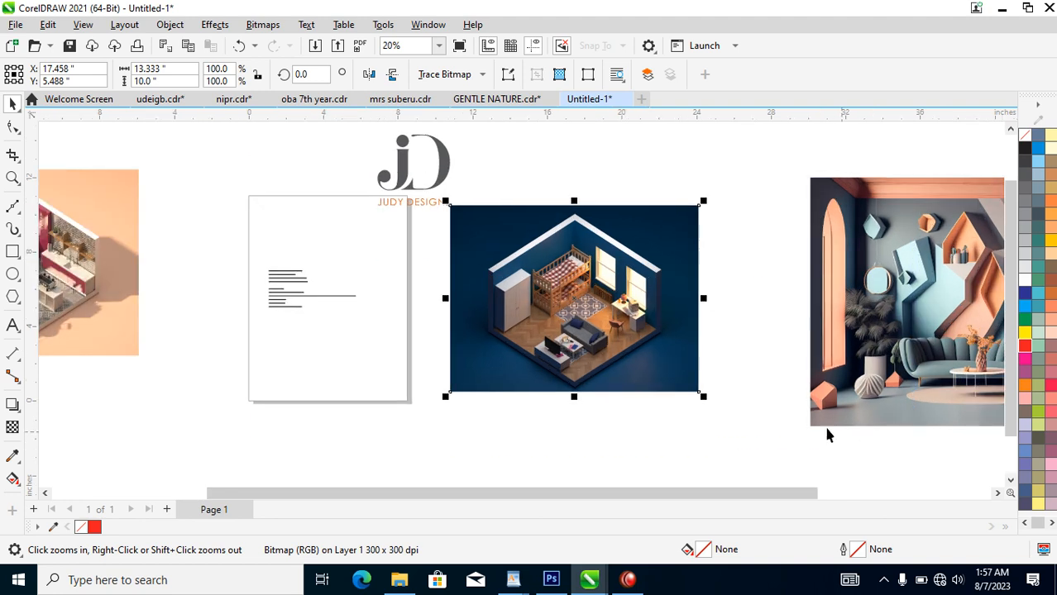
Draw a square about 8.52 inches wide across the page and fill it with white
click(13, 250)
click(252, 237)
drag(247, 235, 406, 373)
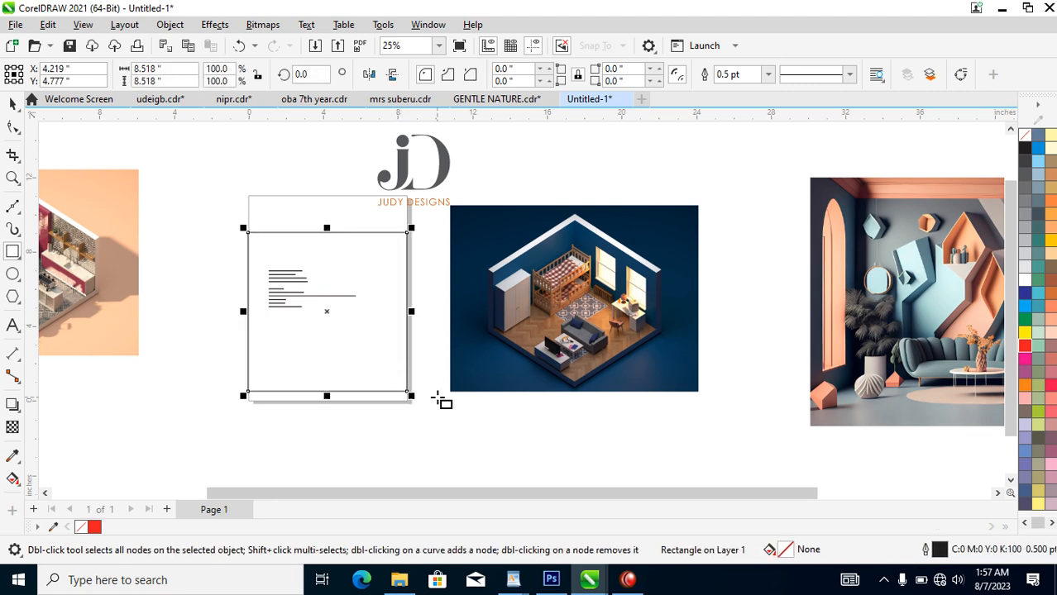
key(space)
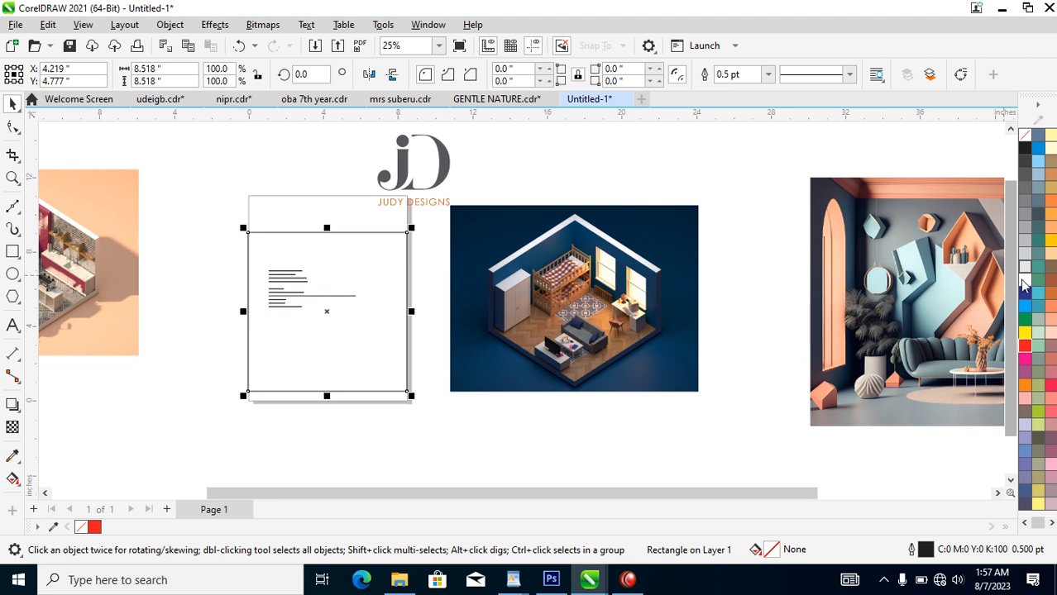
click(1024, 276)
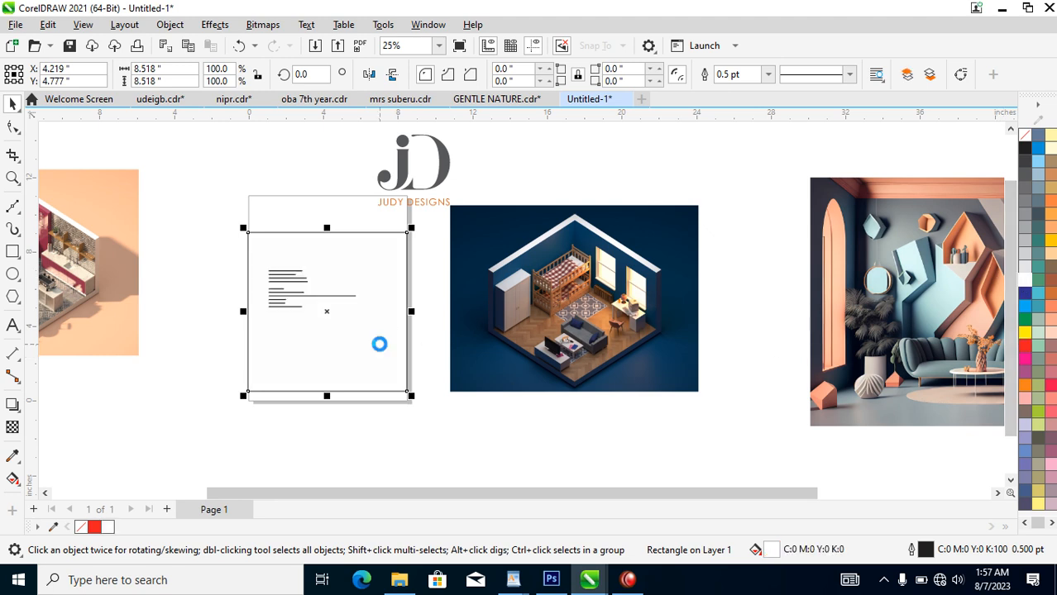
Move the bedroom image next to the square's edge and align a duplicate of it exactly over the original
key(z)
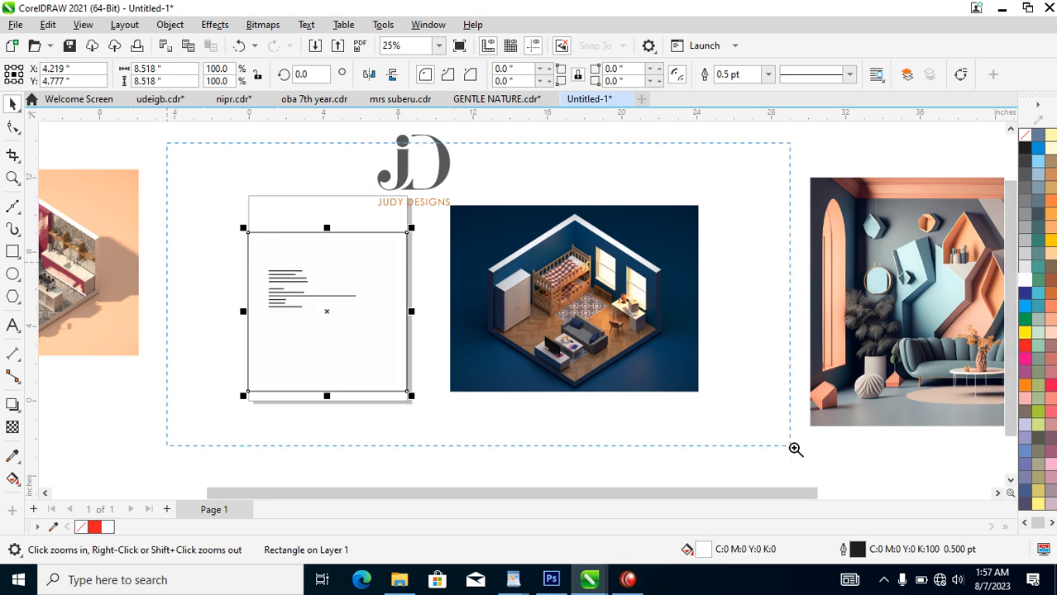
drag(758, 435, 821, 453)
drag(726, 286, 683, 333)
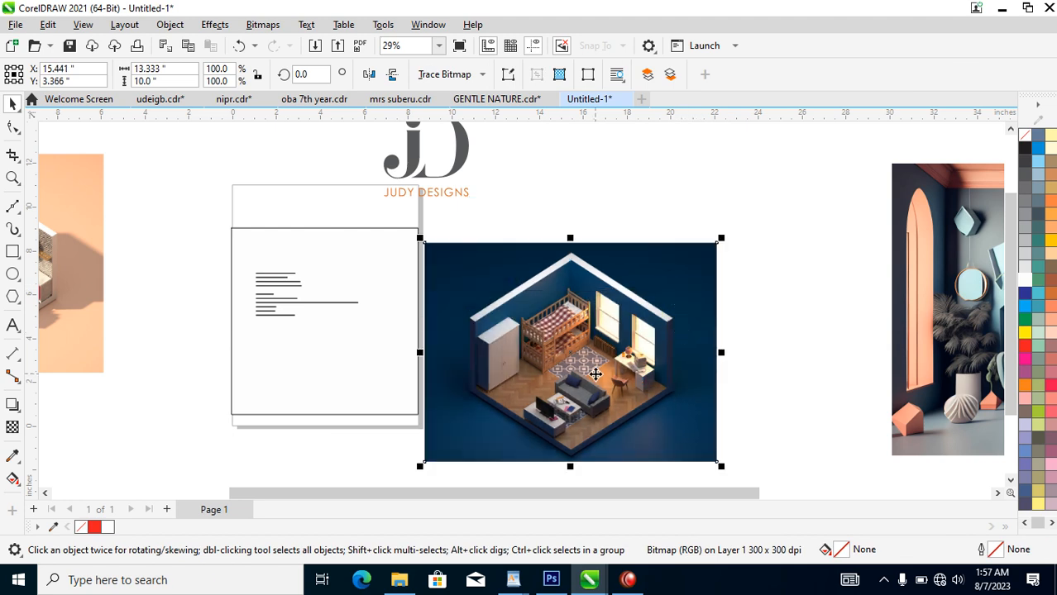
scroll(565, 356, down, 1)
drag(581, 361, 800, 303)
right_click(800, 303)
shift+click(584, 391)
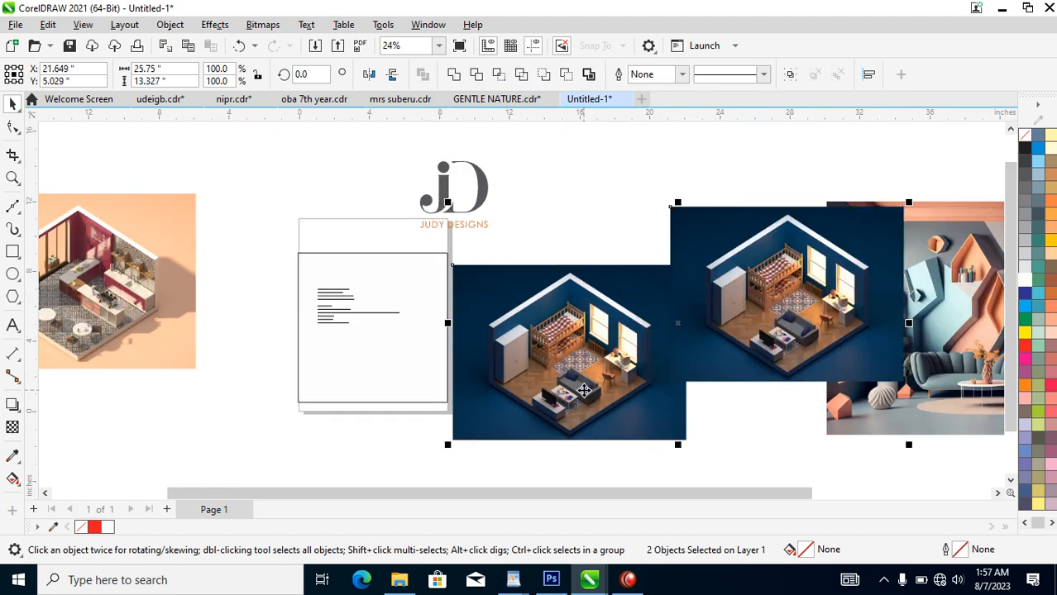
key(ctrl+z)
click(702, 181)
click(614, 359)
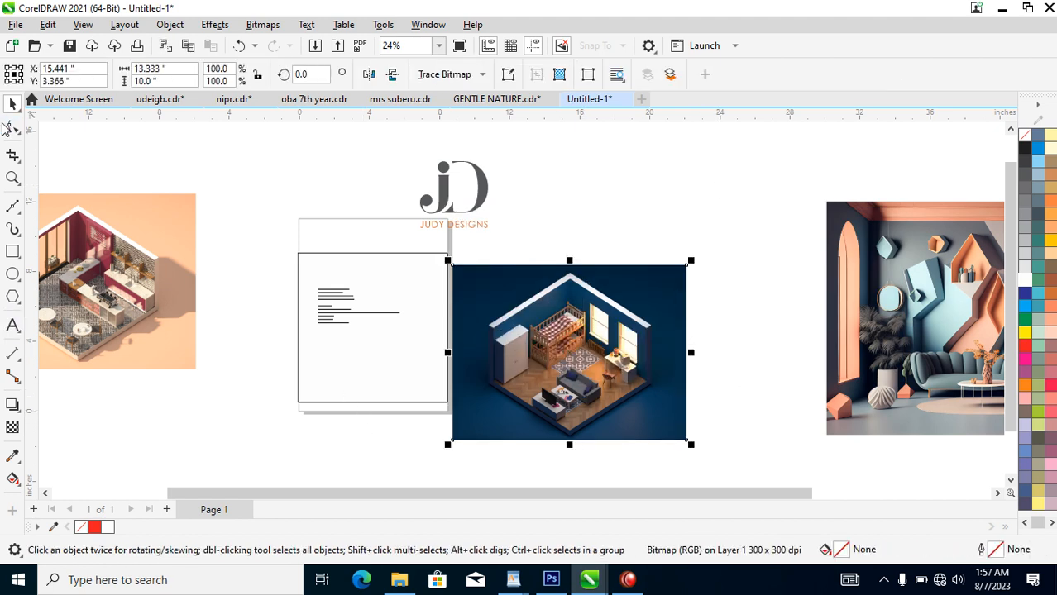
Crop the overlying bedroom copy to a thin strip along its upper edge and stretch it upward to about 3.36 inches tall
click(13, 128)
drag(406, 390, 681, 271)
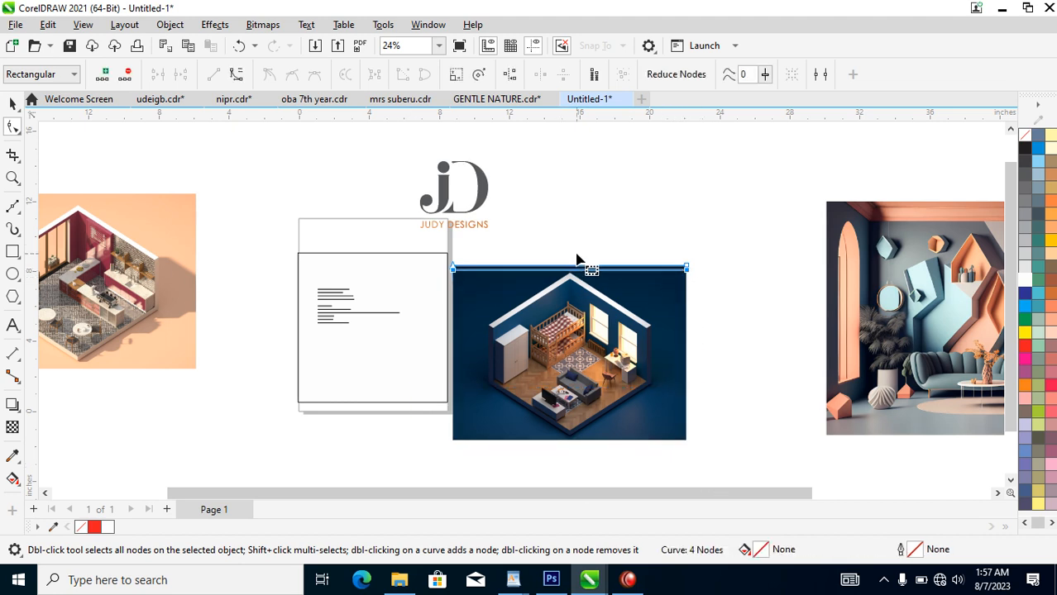
key(space)
drag(569, 263, 569, 205)
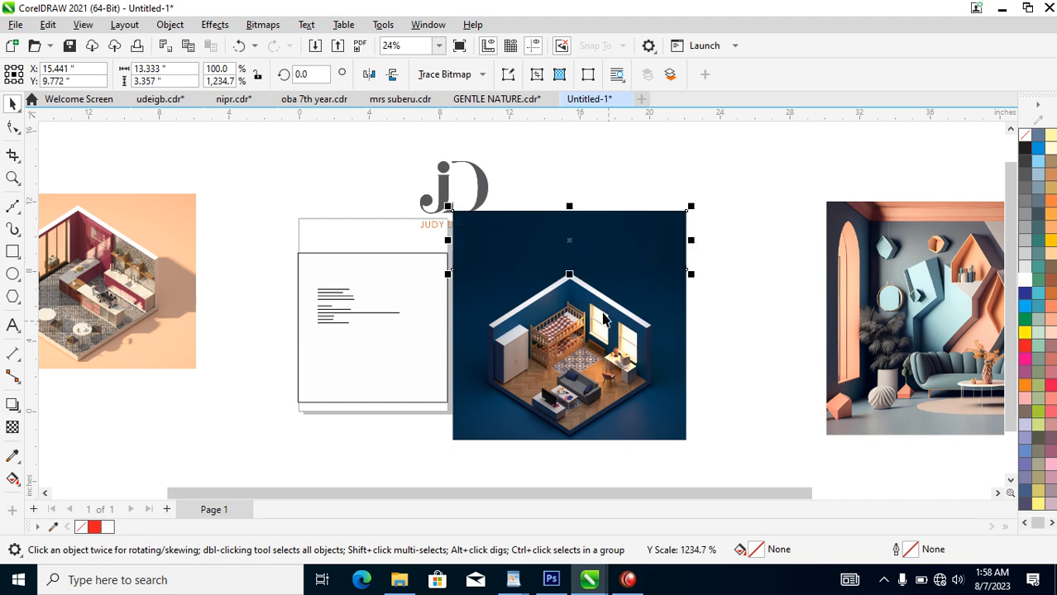
Convert the stretched upper strip and the bedroom image together into one 300 dpi RGB Color (24-bit) bitmap
shift+click(658, 385)
key(alt+b)
key(Return)
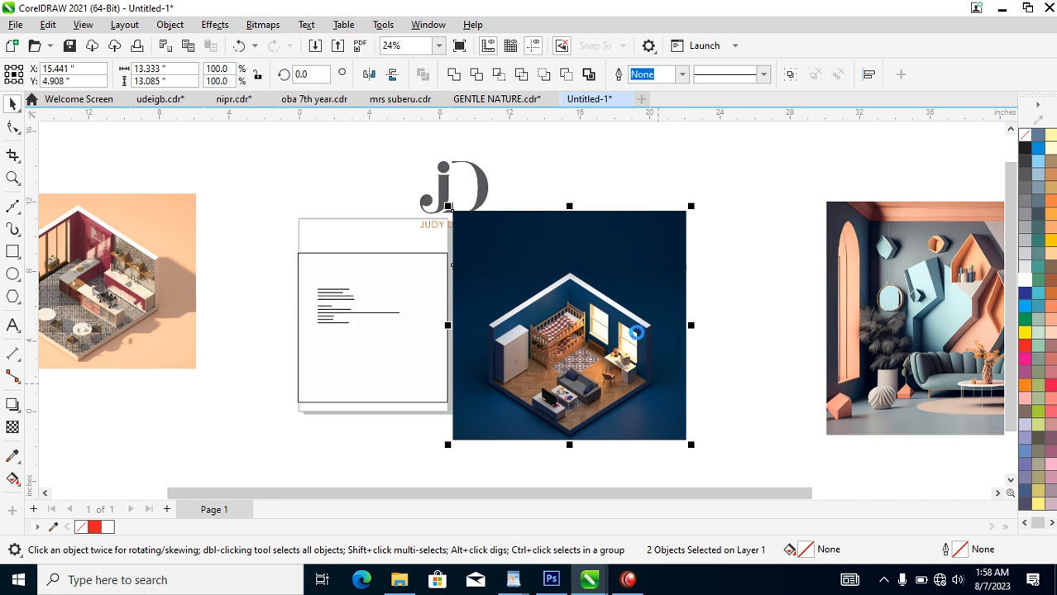
key(ctrl+z)
key(alt+b)
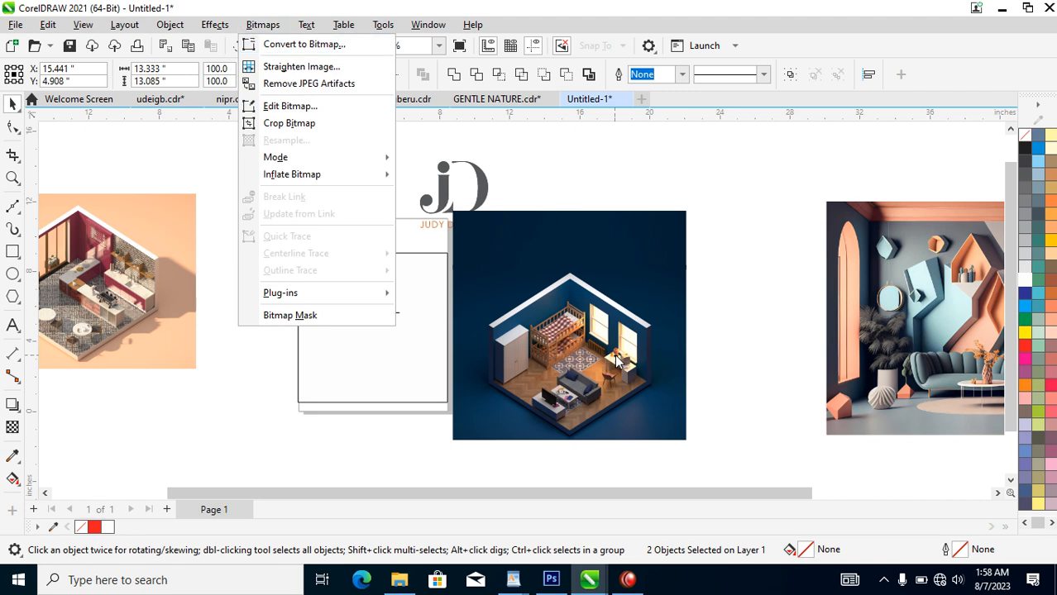
key(Return)
click(635, 242)
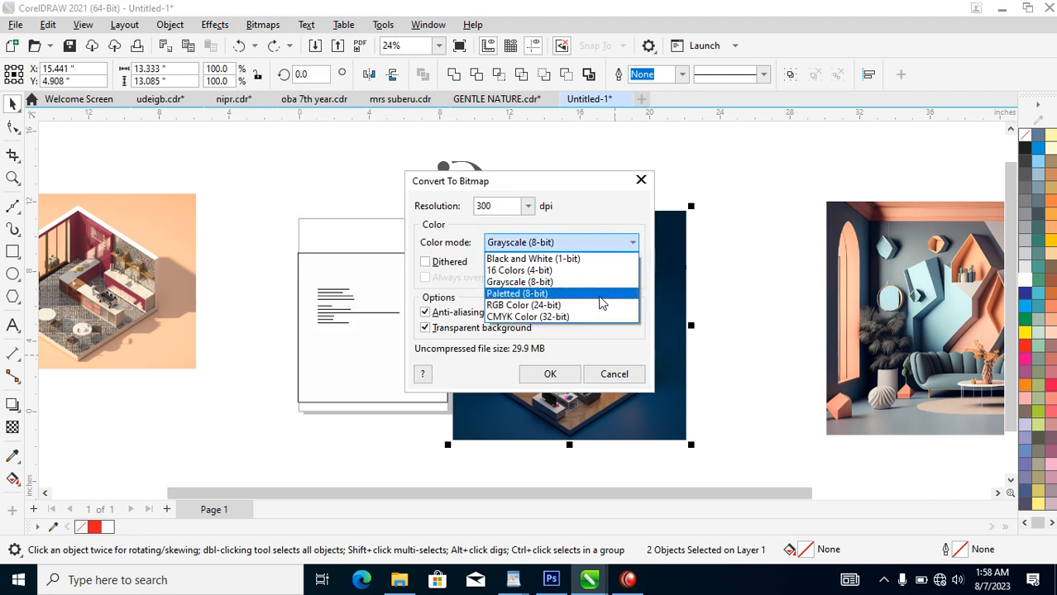
click(549, 309)
click(550, 374)
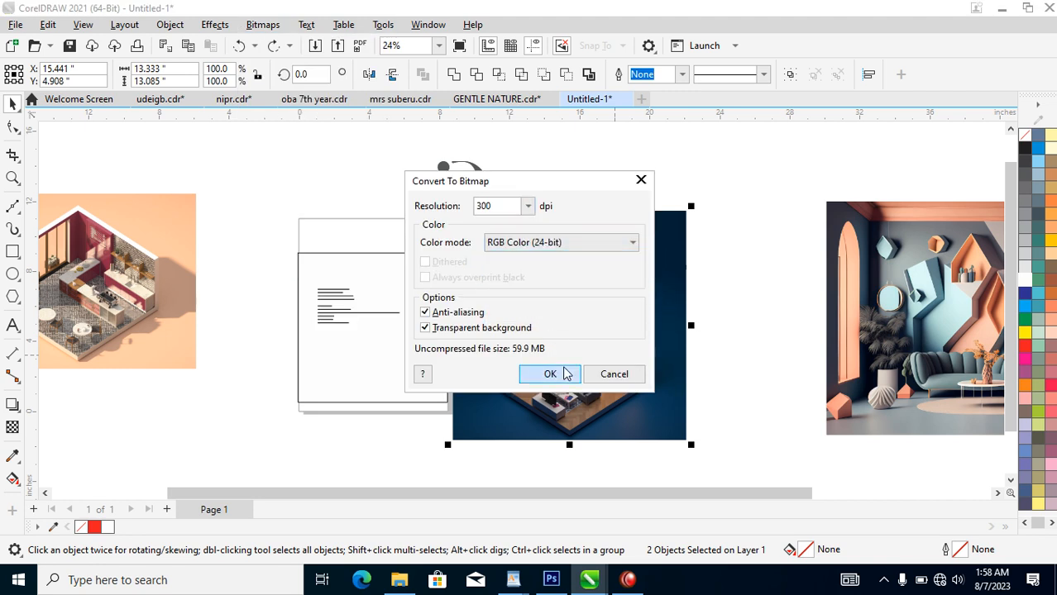
Duplicate the upward-extended bedroom bitmap and align the copy exactly over the original
drag(569, 332, 764, 309)
right_click(764, 308)
shift+click(598, 325)
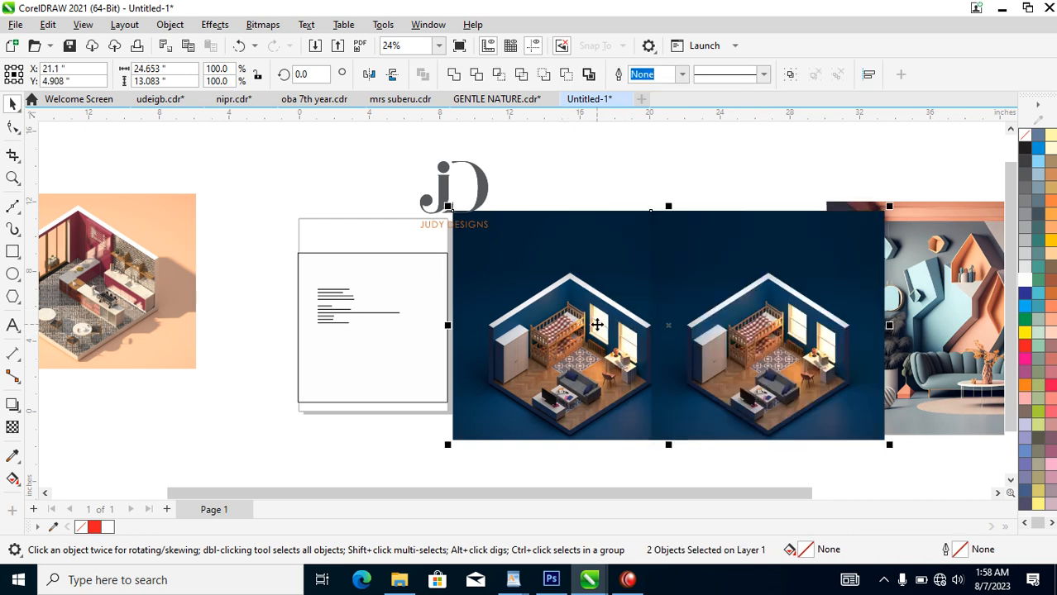
key(ctrl+z)
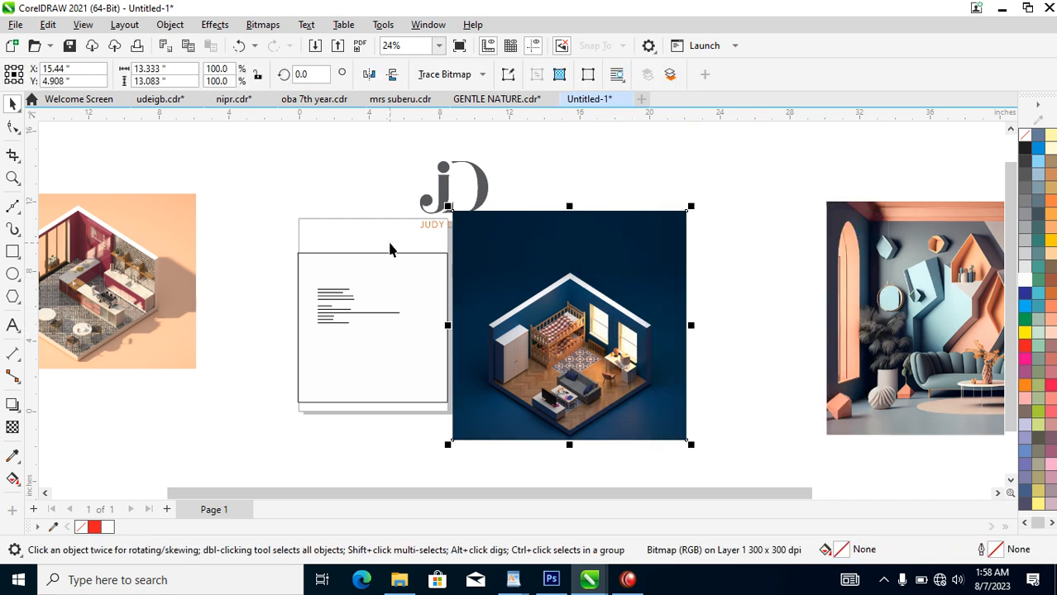
Crop the overlying copy to a narrow left-edge strip and stretch it leftward, extending the background to about 16.57 inches wide overall
click(12, 125)
drag(658, 175, 471, 452)
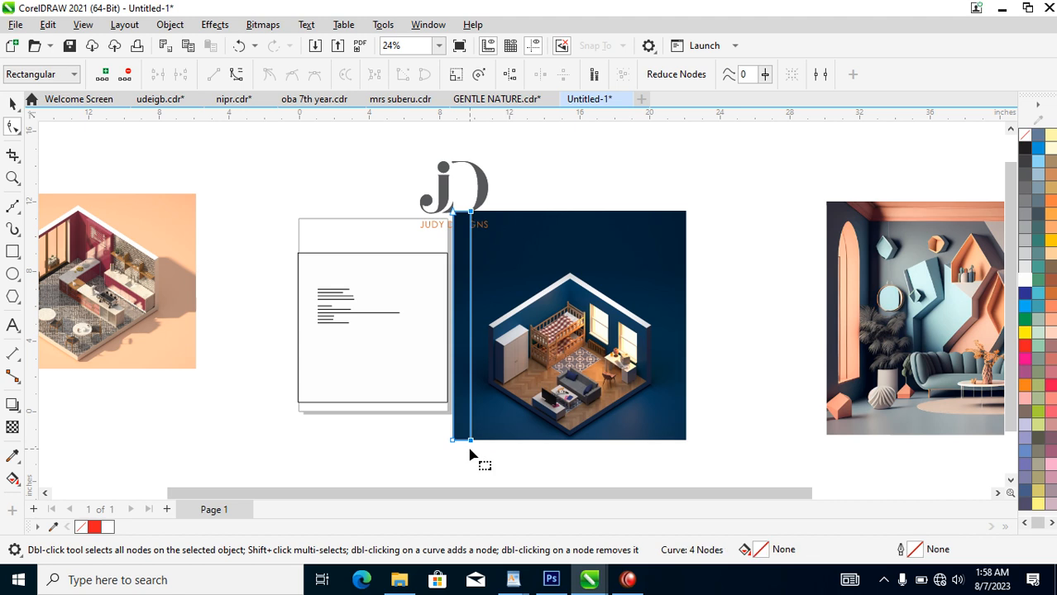
key(space)
drag(447, 328, 396, 343)
Convert the left-hand strip and the bedroom image together into a single bitmap
shift+click(630, 337)
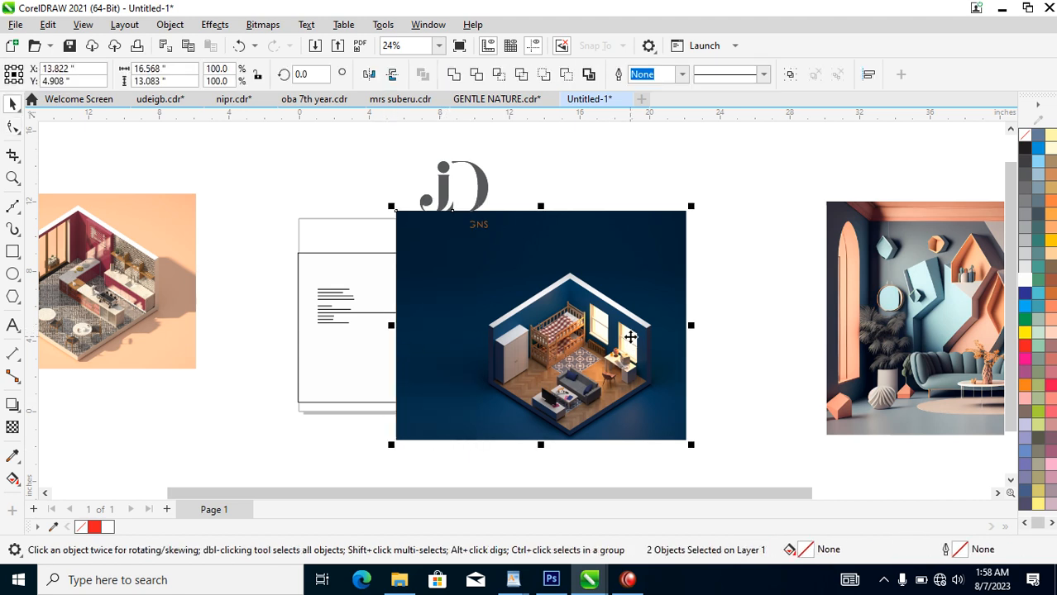
key(alt+b)
key(Return)
key(Return)
Duplicate the left-extended bedroom bitmap, align the copy exactly over the original, and select the overlying copy
drag(640, 313, 398, 324)
right_click(397, 324)
shift+click(631, 282)
key(c)
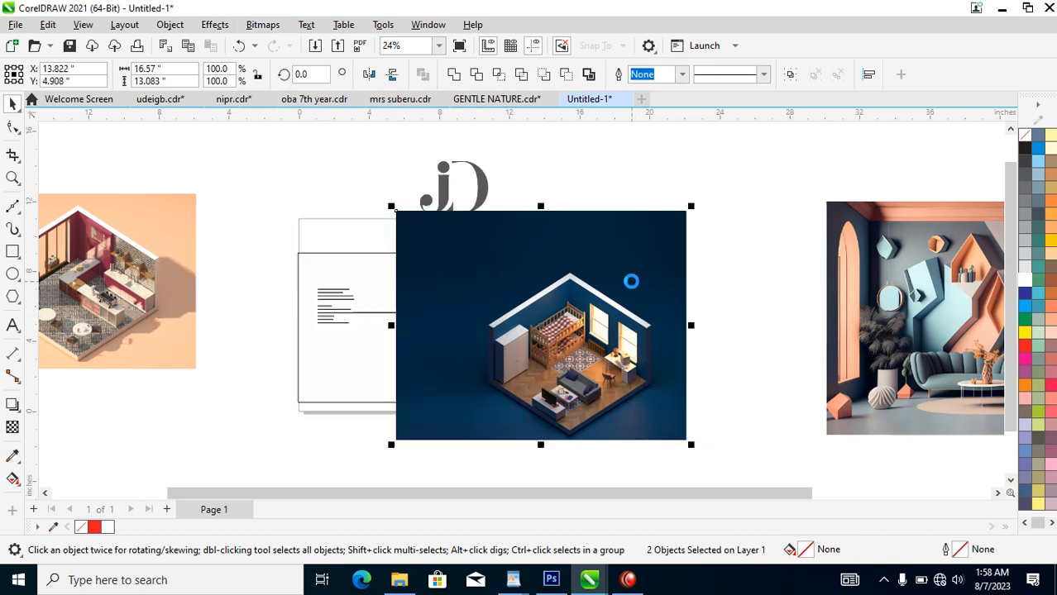
click(731, 323)
click(657, 309)
Crop the overlying copy to a narrow right-edge strip and stretch it rightward to about 6.94 inches wide
key(F10)
drag(343, 198, 678, 449)
key(space)
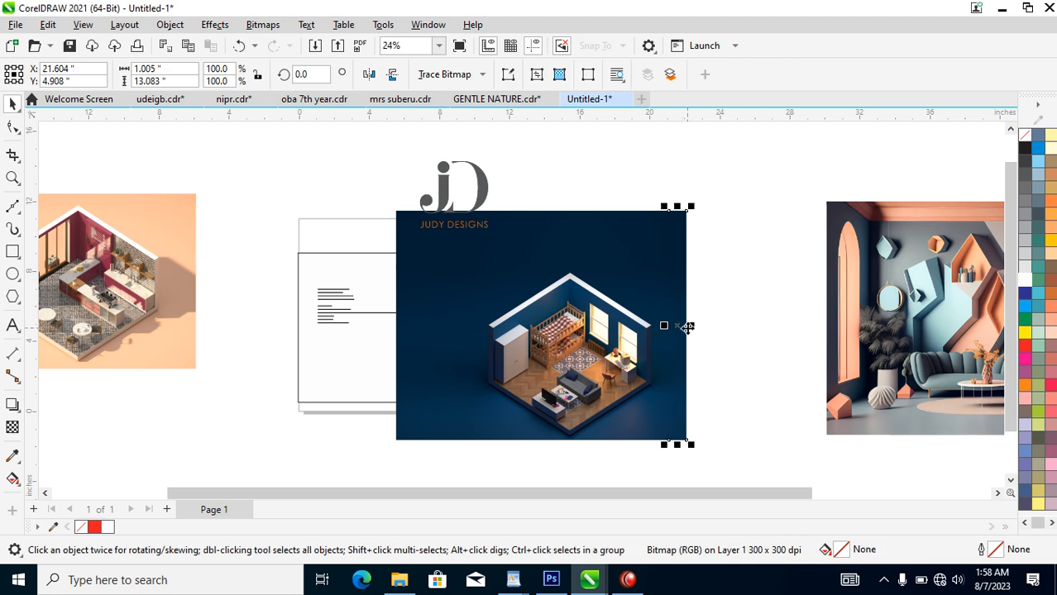
drag(690, 332, 792, 325)
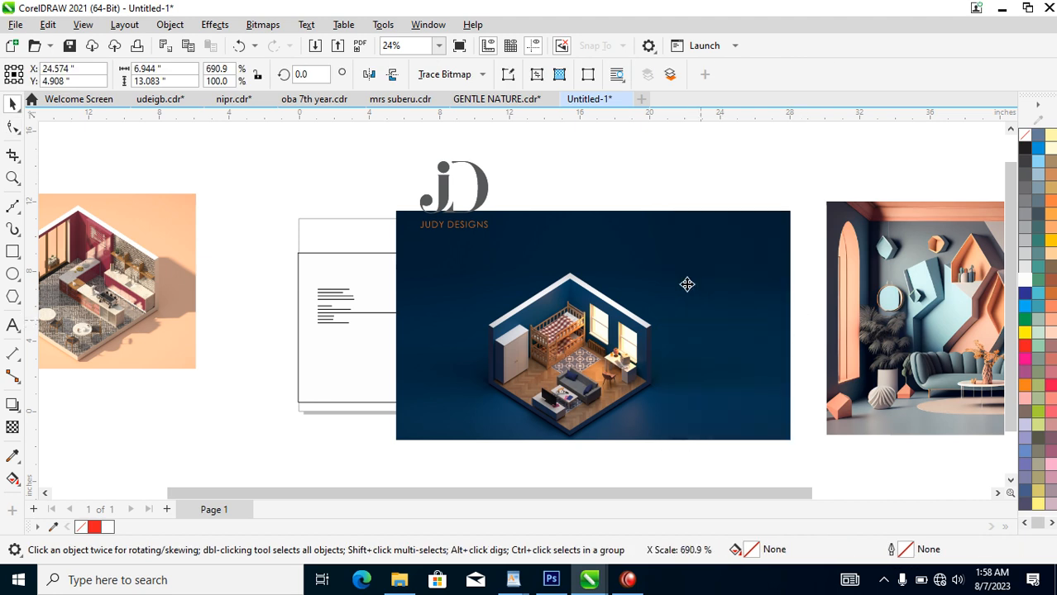
Merge the right-hand strip and the bedroom image into one bitmap, and align a duplicate exactly over it
shift+click(626, 253)
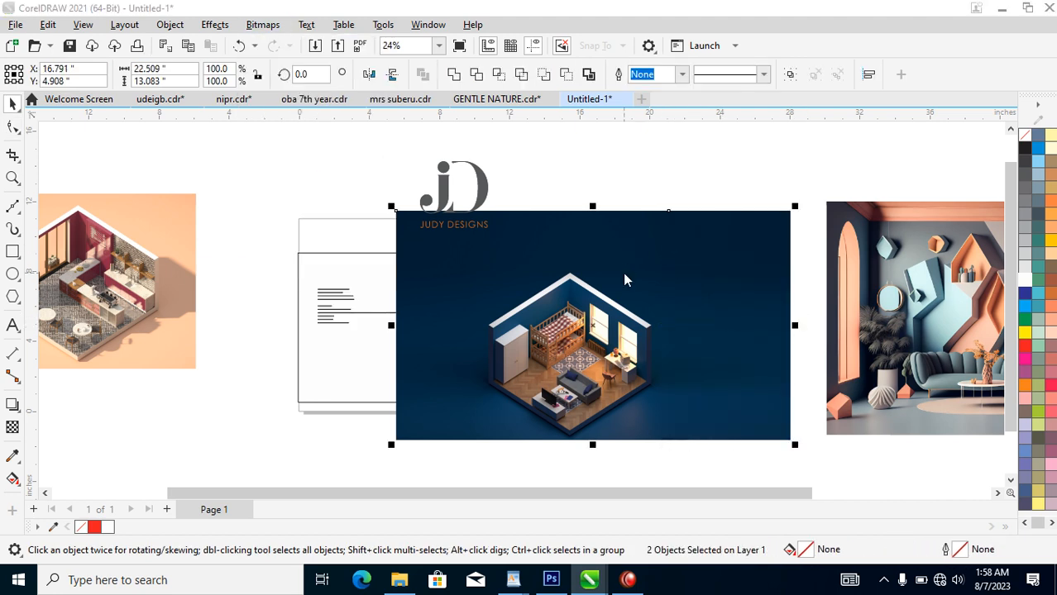
click(731, 349)
mouse_move(731, 349)
mouse_down()
mouse_move(729, 339)
mouse_move(555, 345)
mouse_up()
shift+click(739, 319)
key(ctrl+z)
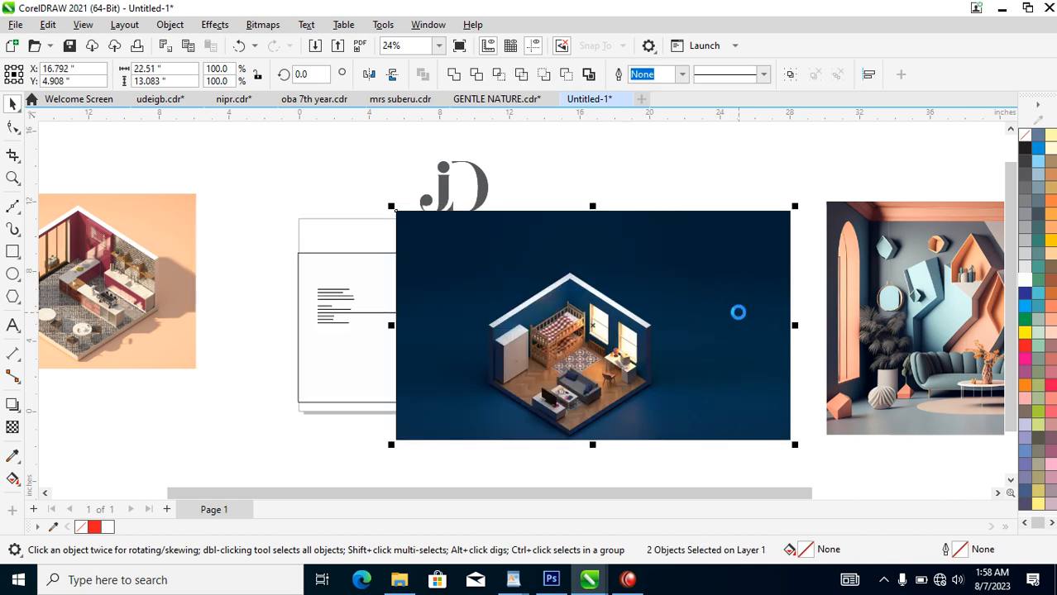
click(682, 179)
click(555, 336)
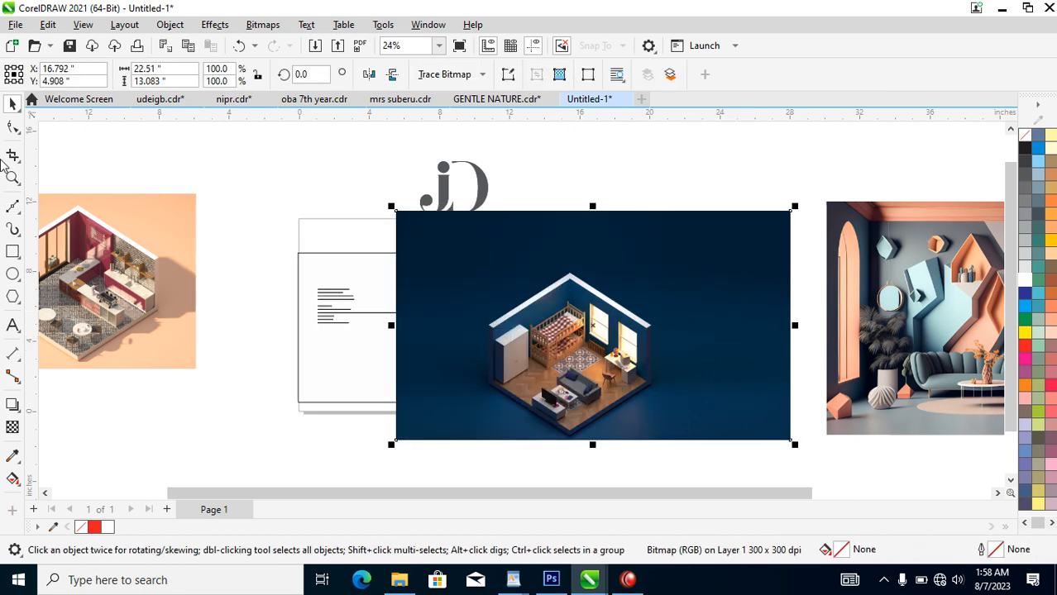
Crop the overlying copy to a thin lower-edge strip and stretch it downward, extending the background to about 18.66 inches tall overall
click(12, 128)
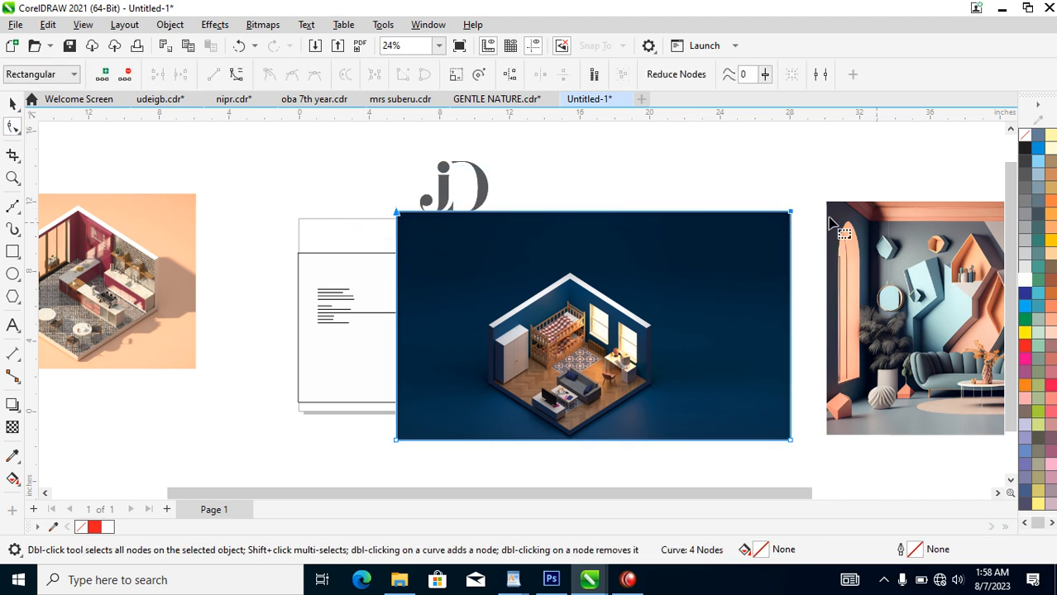
drag(791, 217, 793, 437)
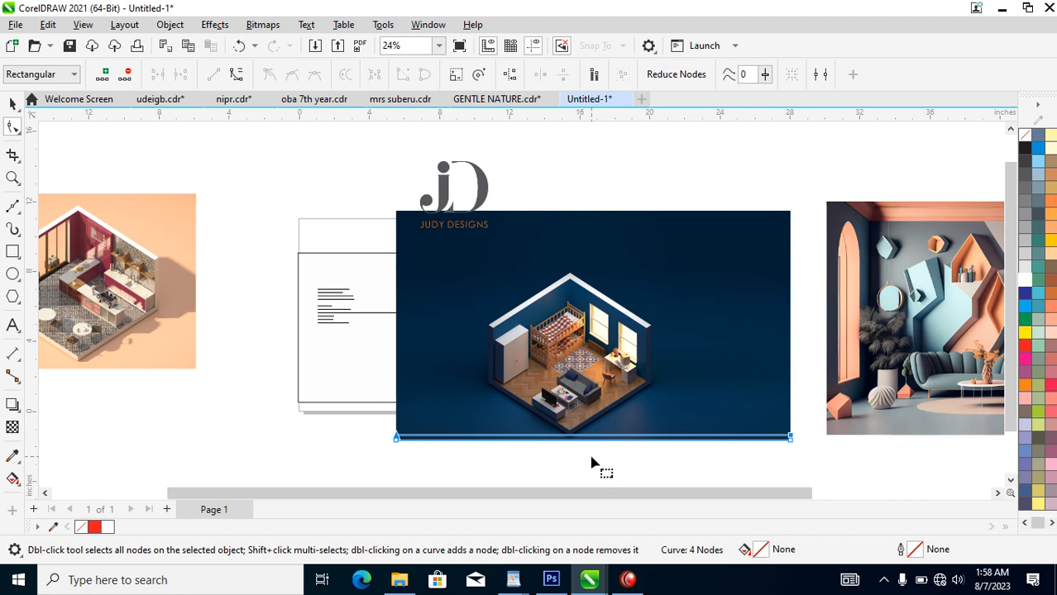
key(space)
drag(593, 447, 609, 468)
Convert the stretched lower strip and the bedroom image together into a single bitmap
shift+click(705, 258)
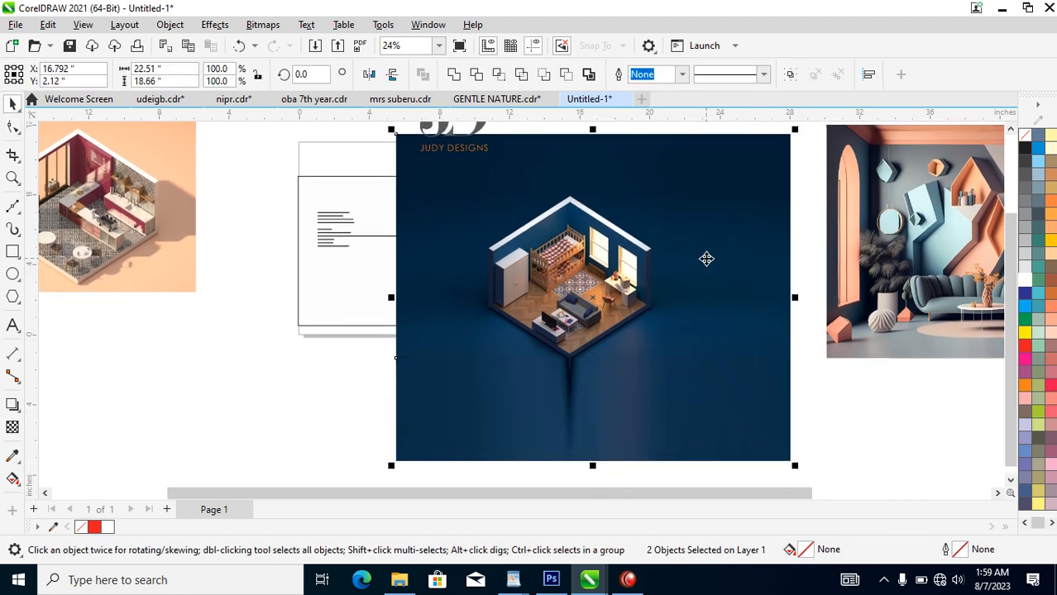
key(alt+b)
key(Return)
key(Return)
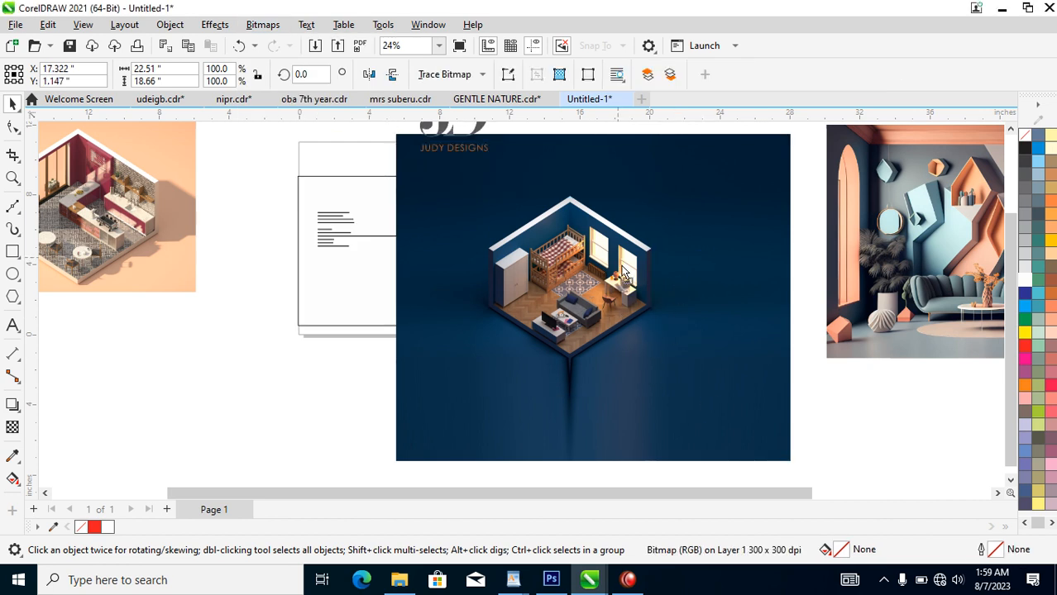
Move the extended bedroom image clear of the square and PowerClip it inside the white square frame
drag(612, 268, 736, 361)
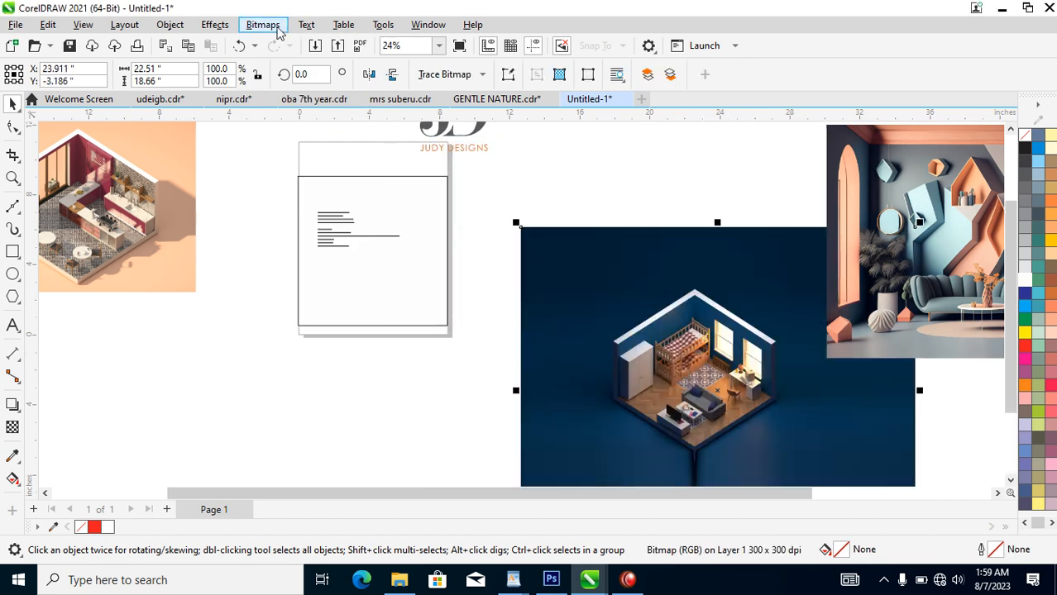
click(169, 25)
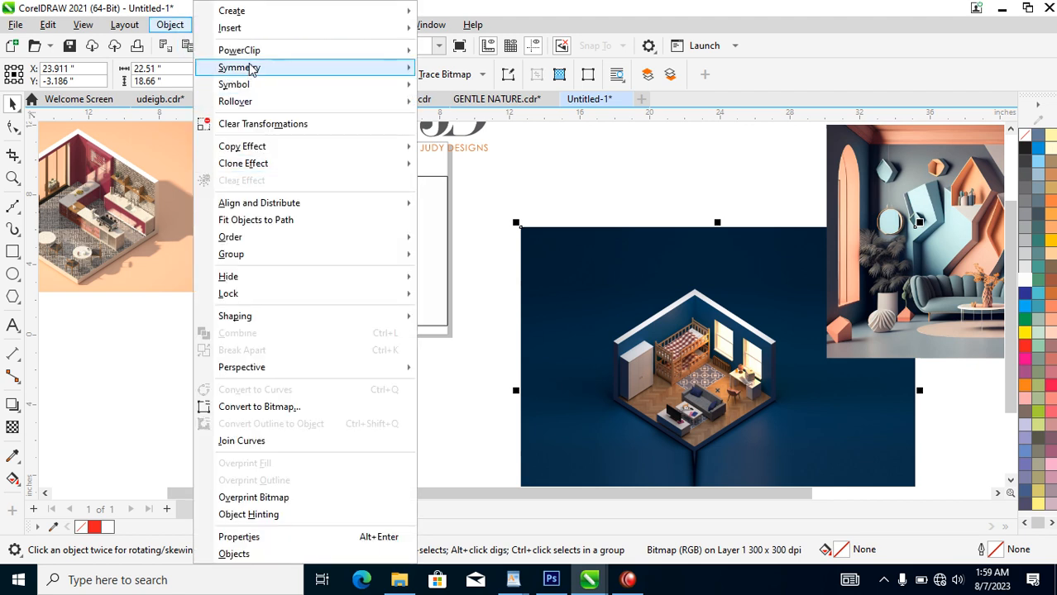
mouse_move(264, 50)
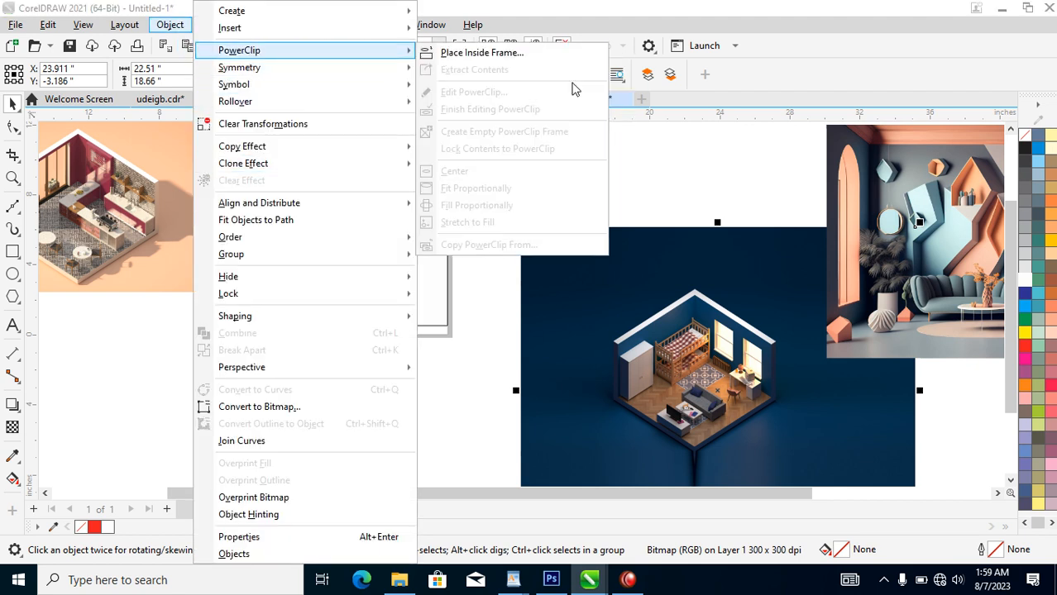
click(482, 53)
click(337, 260)
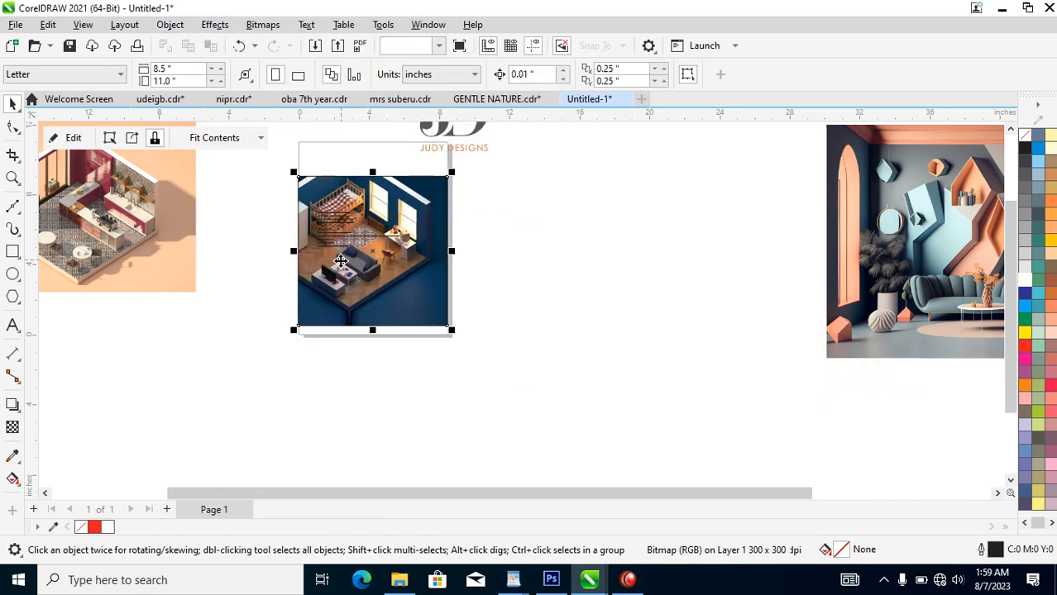
Scale the bedroom image inside the square frame to about 14.07 × 11.67 inches and shift it slightly right and down
alt+click(413, 279)
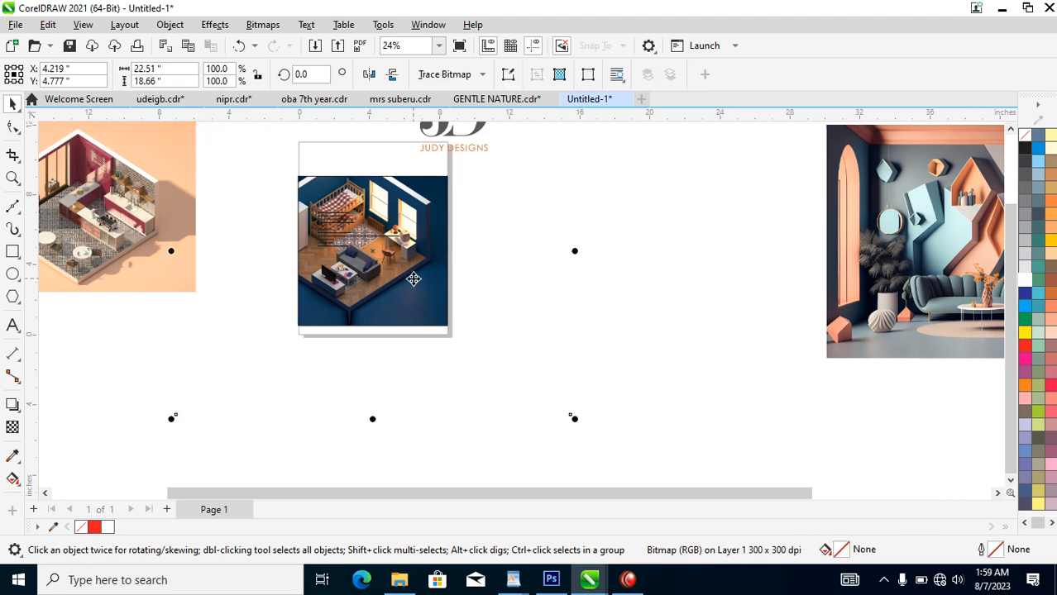
drag(572, 422, 476, 354)
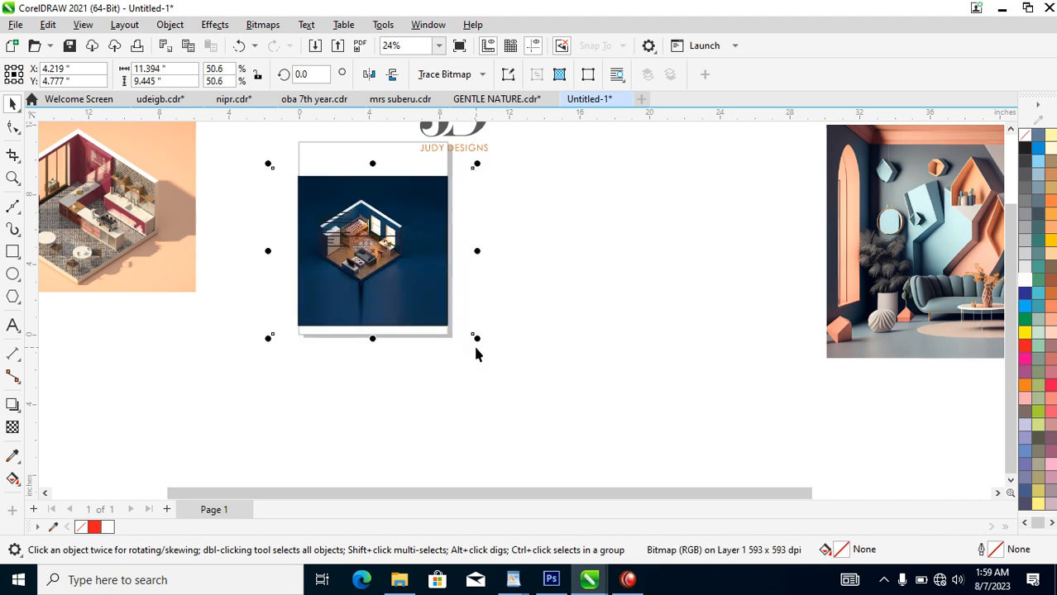
drag(422, 288, 435, 302)
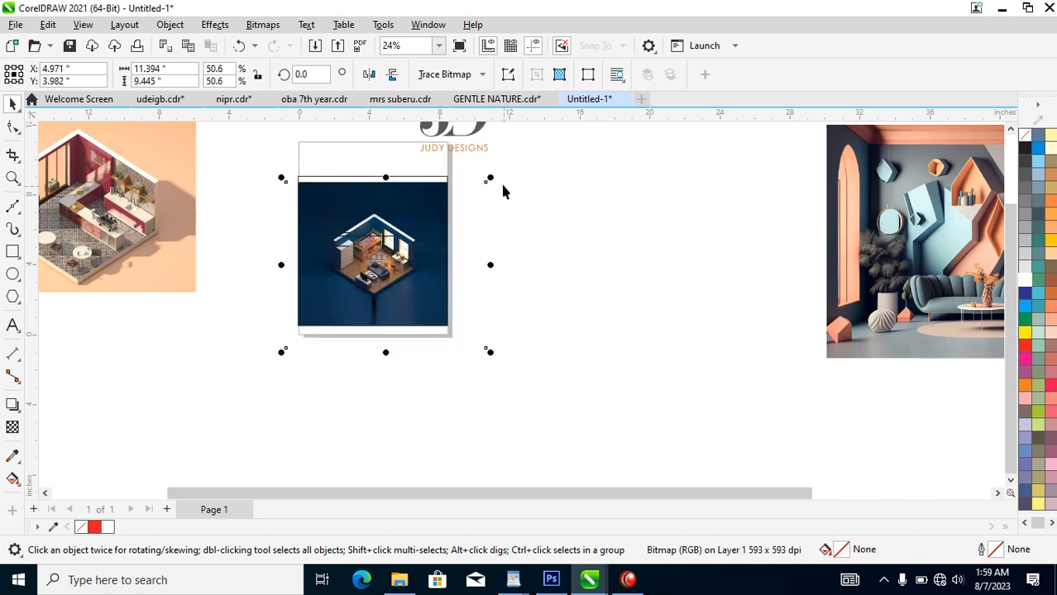
drag(489, 183, 515, 162)
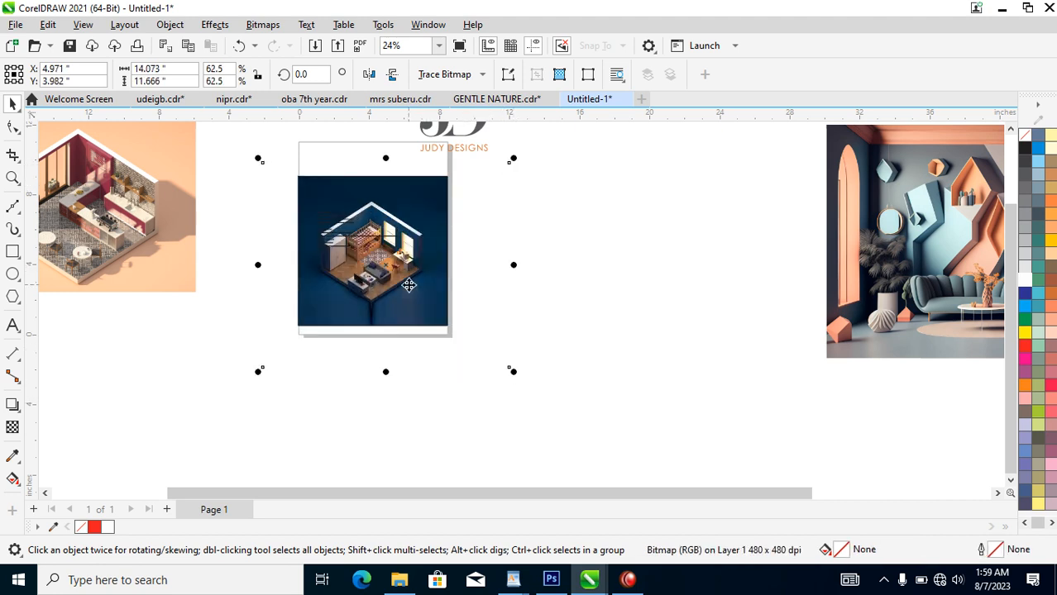
Place a small copy of the JD logo, about 1.28 × 1.25 inches, in the flyer's upper-left corner
key(F2)
drag(241, 313, 648, 58)
drag(570, 233, 415, 340)
key(F2)
drag(310, 305, 532, 393)
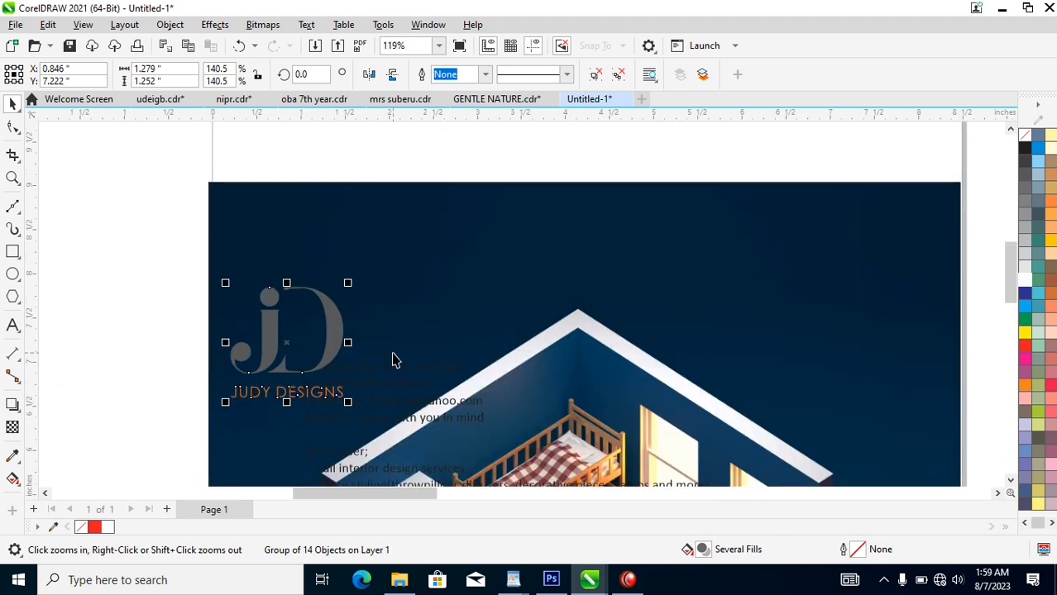
drag(335, 330, 382, 268)
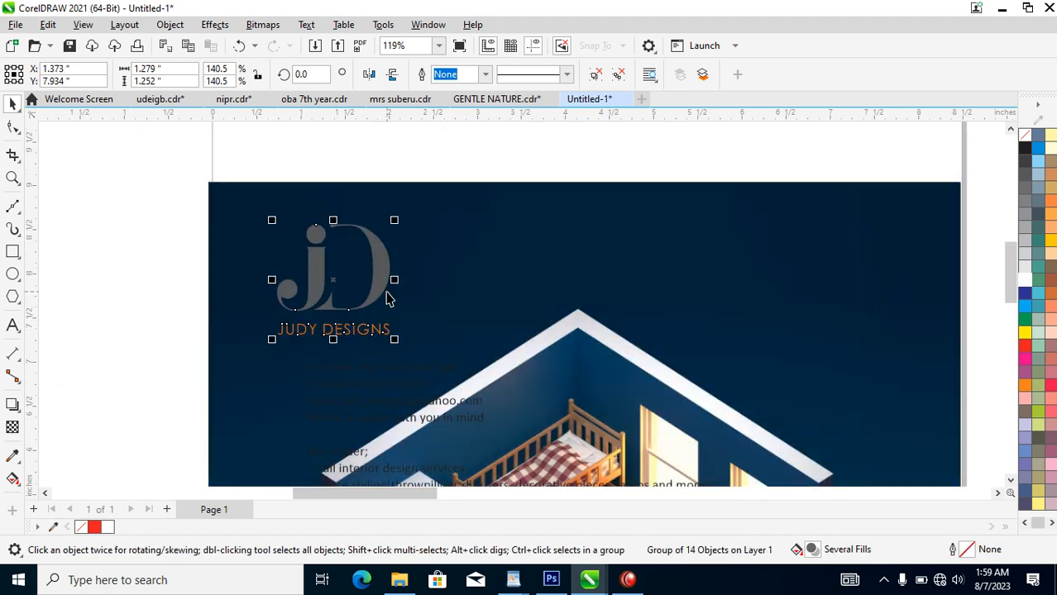
Recolour the D, the j and its dot in the flyer's logo white
ctrl+click(384, 329)
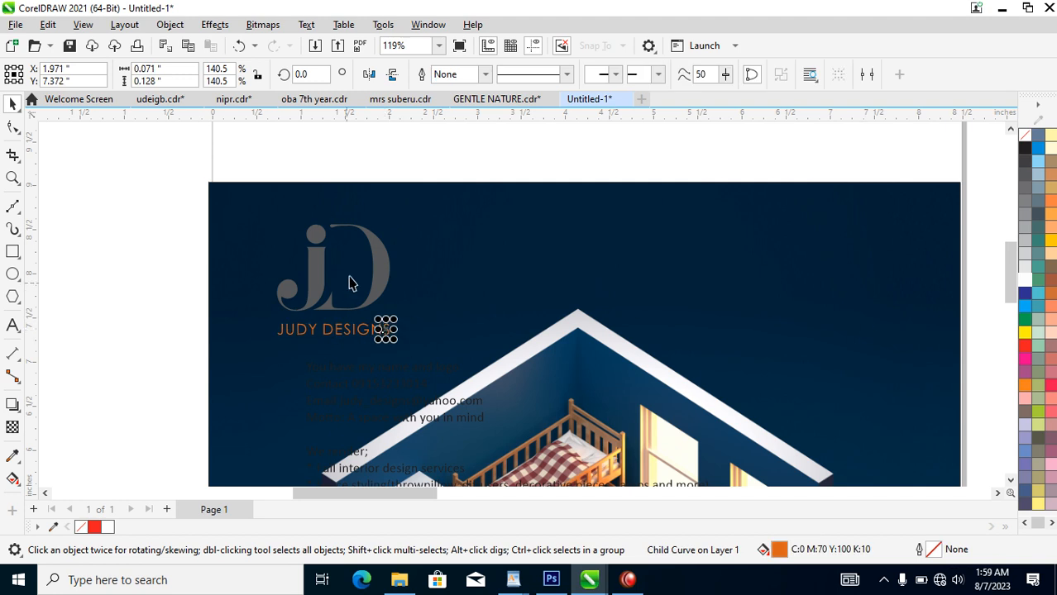
ctrl+click(383, 279)
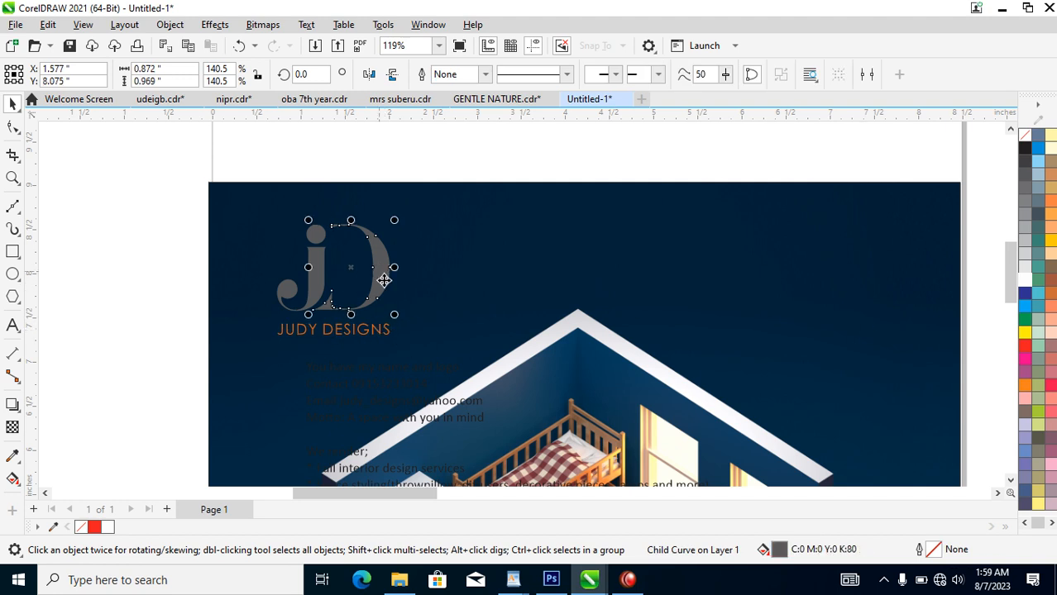
click(1025, 279)
ctrl+click(320, 291)
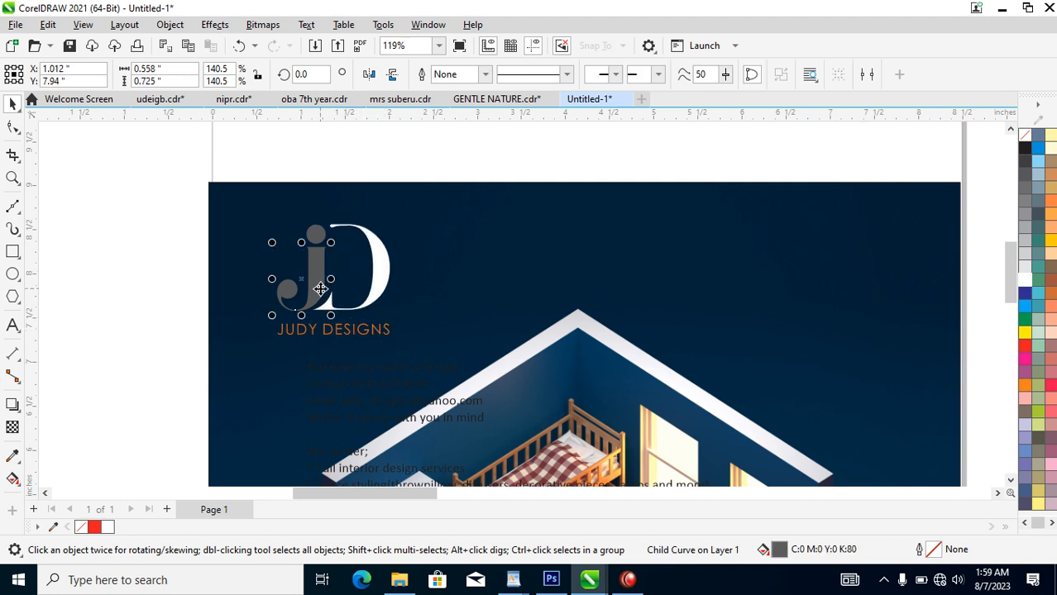
click(319, 238)
ctrl+click(319, 246)
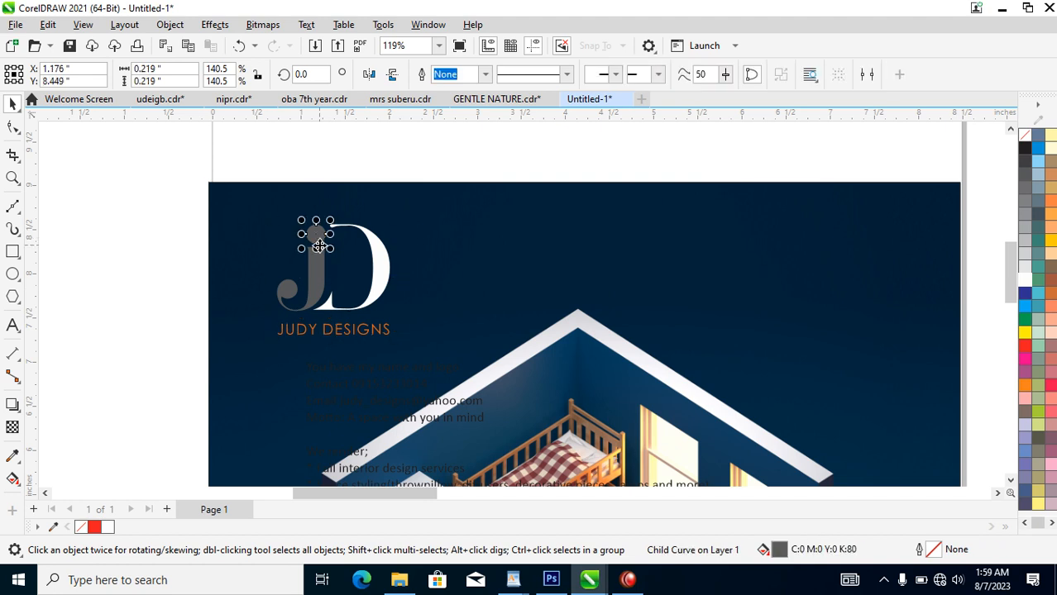
key(ctrl+r)
ctrl+click(313, 291)
key(ctrl+r)
Ungroup the flyer's logo and give the JUDY DESIGNS lettering a red fill and a red outline
scroll(333, 295, down, 3)
scroll(422, 309, down, 1)
key(F2)
drag(231, 206, 766, 524)
drag(258, 163, 647, 326)
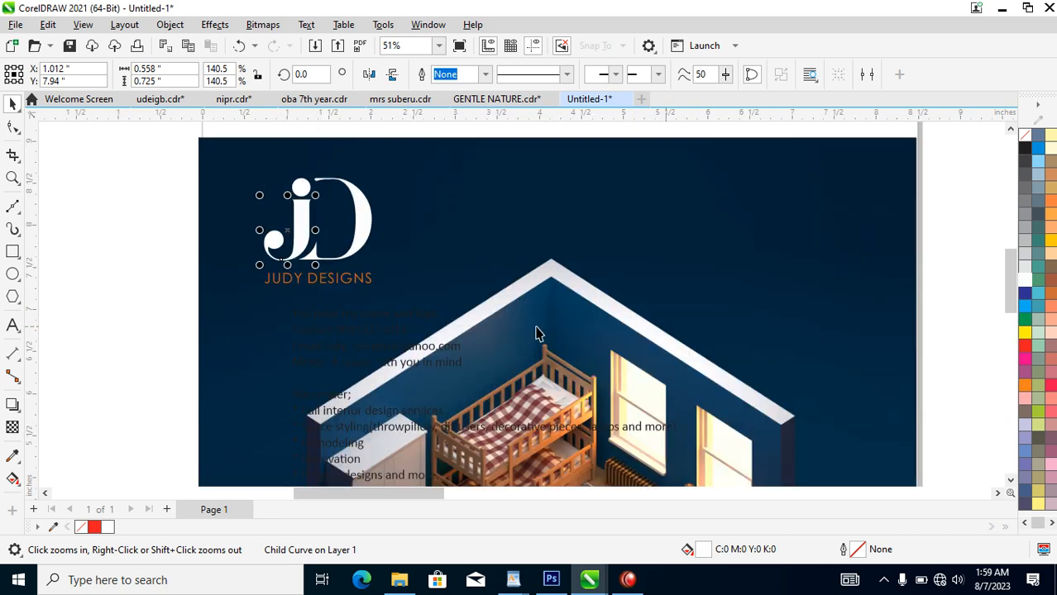
key(space)
click(365, 283)
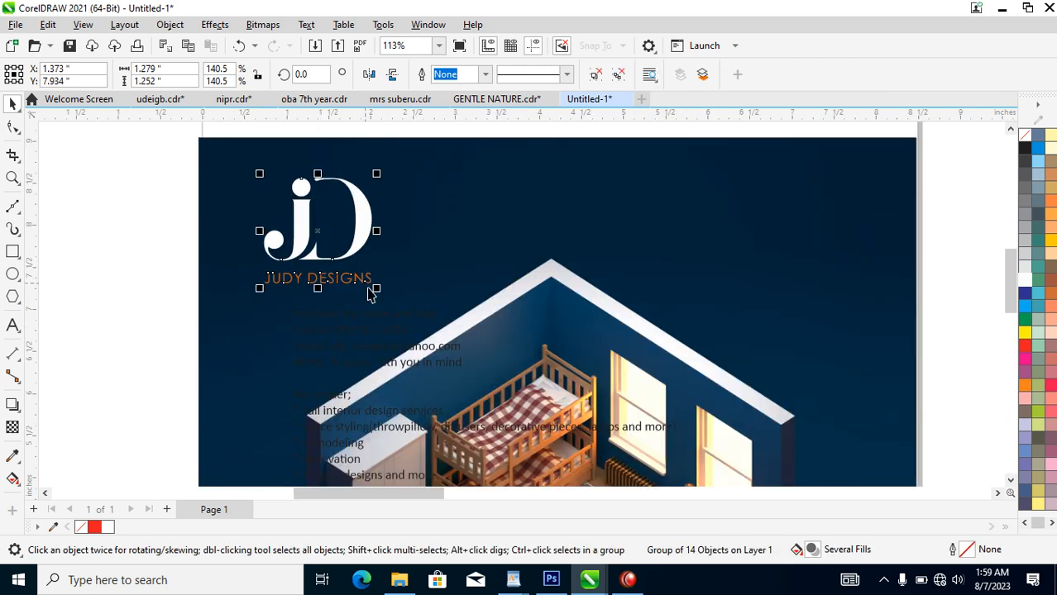
click(595, 74)
drag(141, 265, 455, 303)
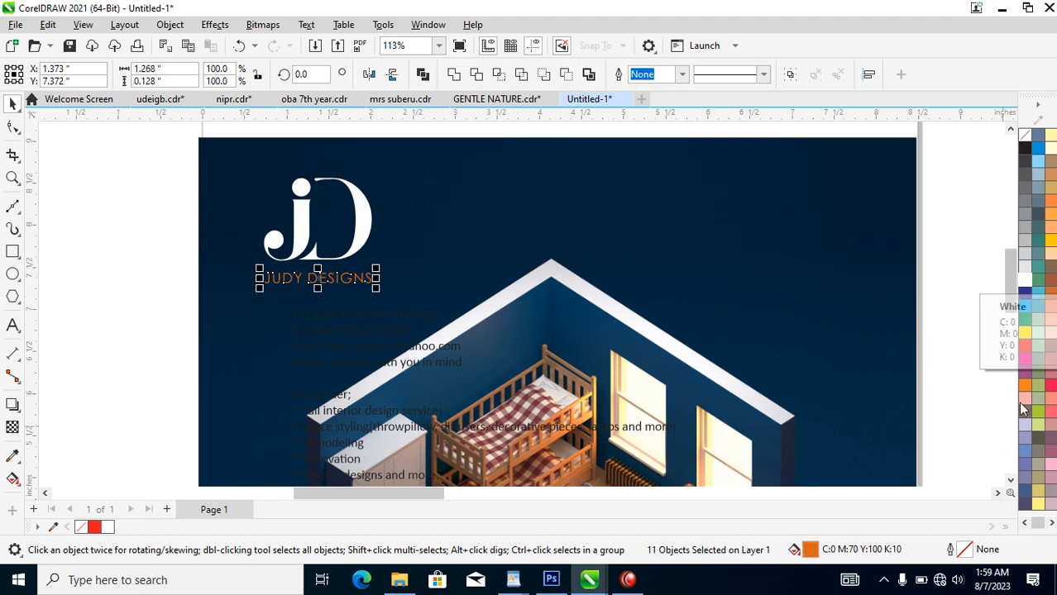
click(1024, 348)
right_click(1025, 348)
click(1003, 355)
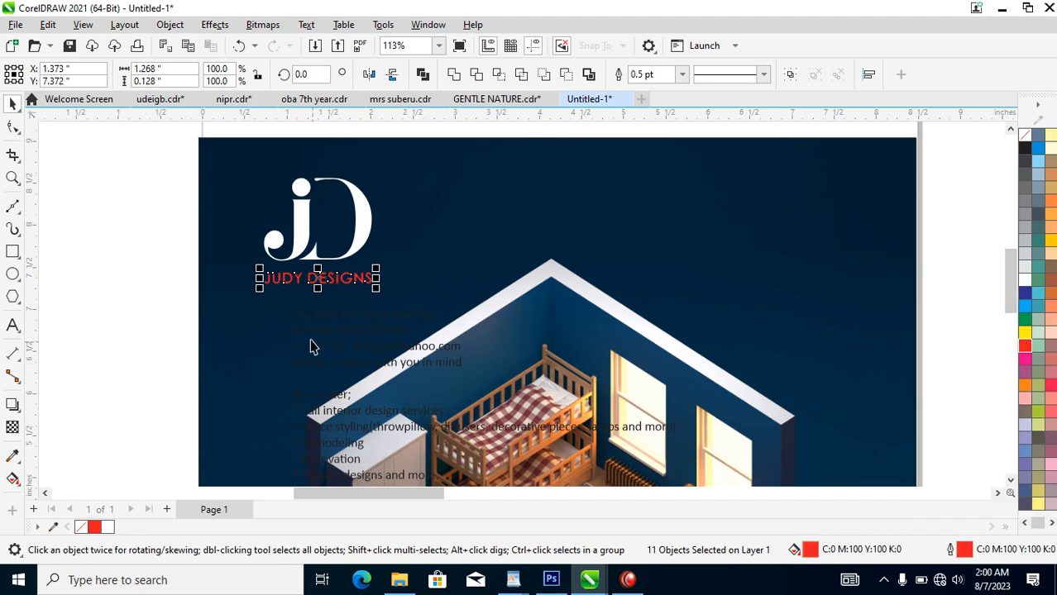
Shrink the bedroom image inside the frame and reposition it so the room sits toward the flyer's left side
scroll(329, 329, down, 3)
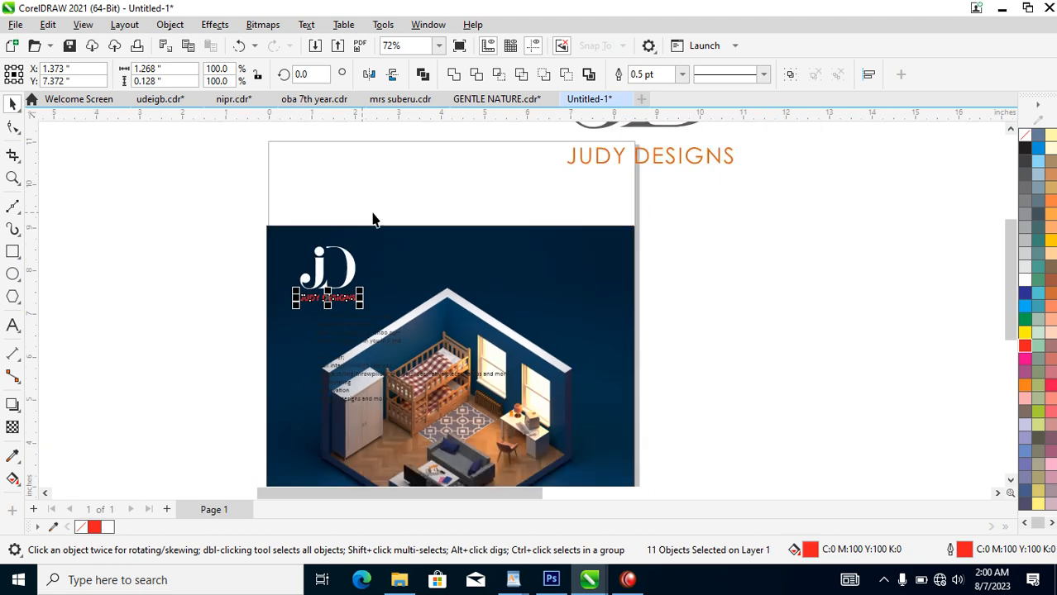
key(z)
drag(195, 196, 757, 477)
click(590, 233)
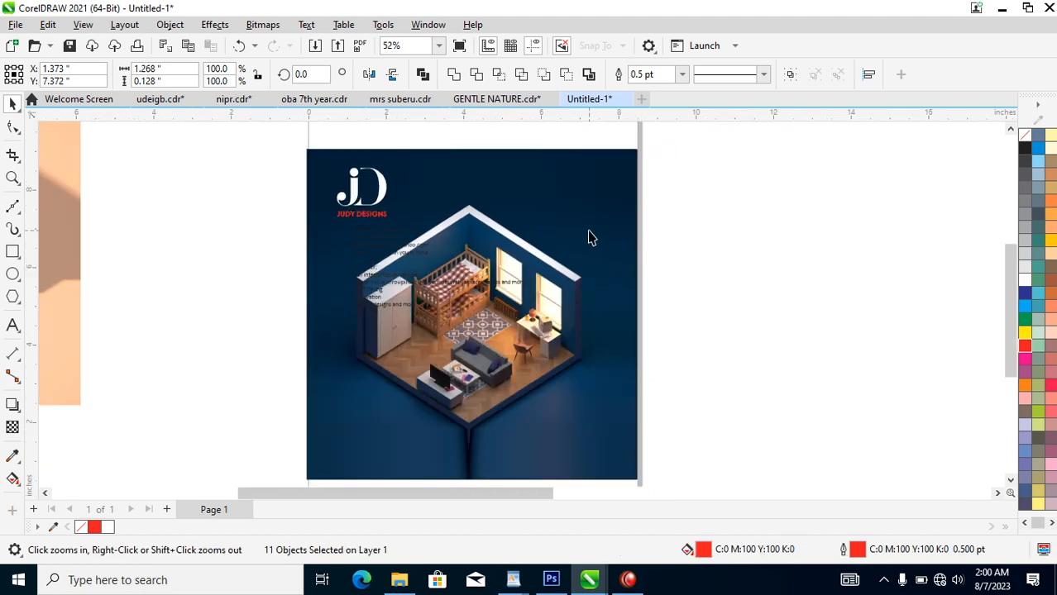
drag(622, 241, 554, 260)
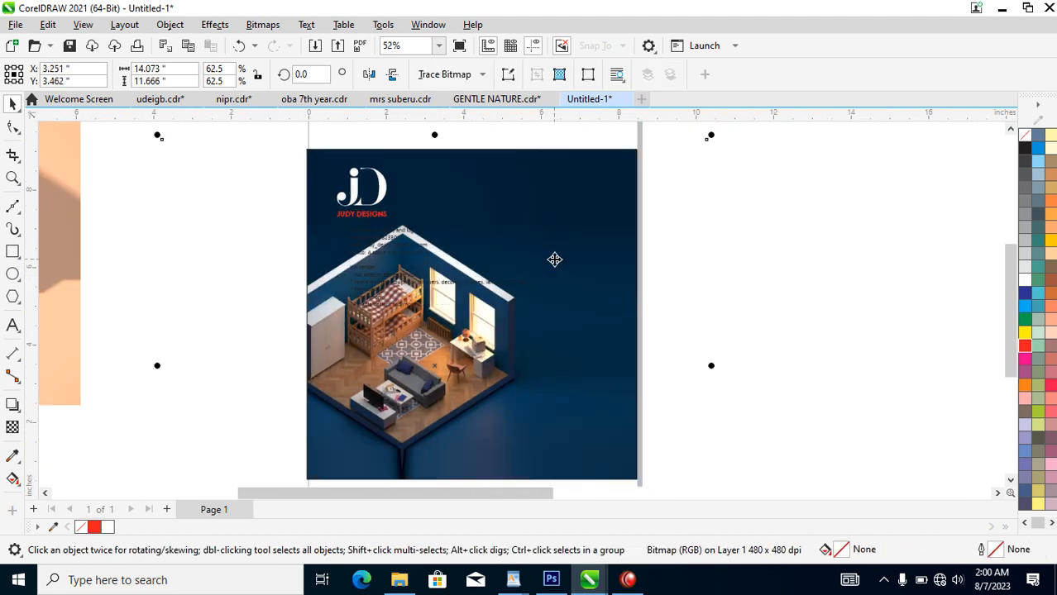
drag(712, 135, 671, 140)
drag(586, 203, 588, 171)
drag(558, 343, 587, 352)
click(782, 276)
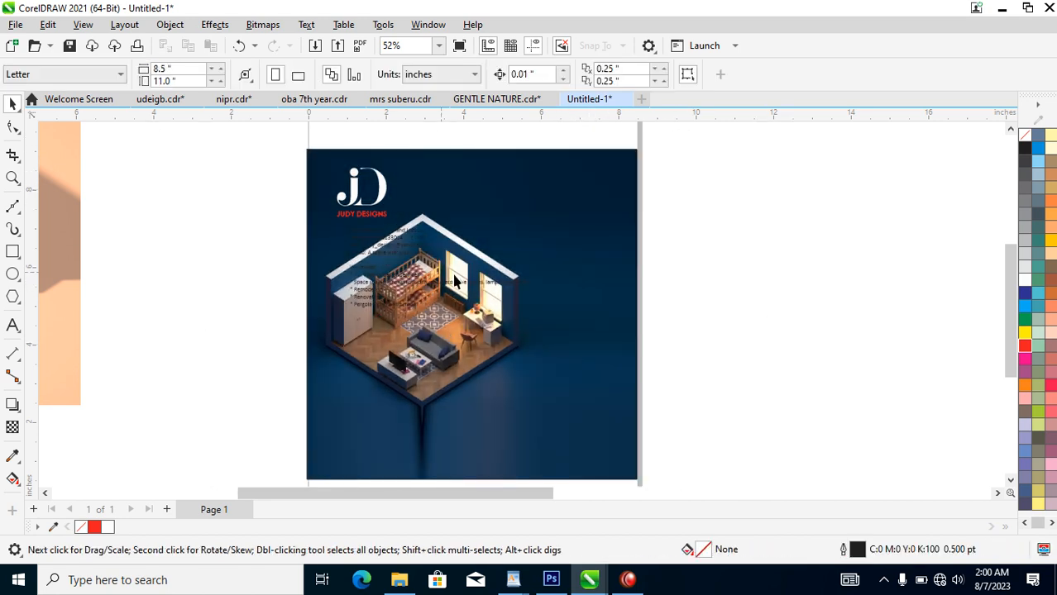
Move the client's details text block to the flyer's lower-right area and colour it white
drag(271, 189, 615, 351)
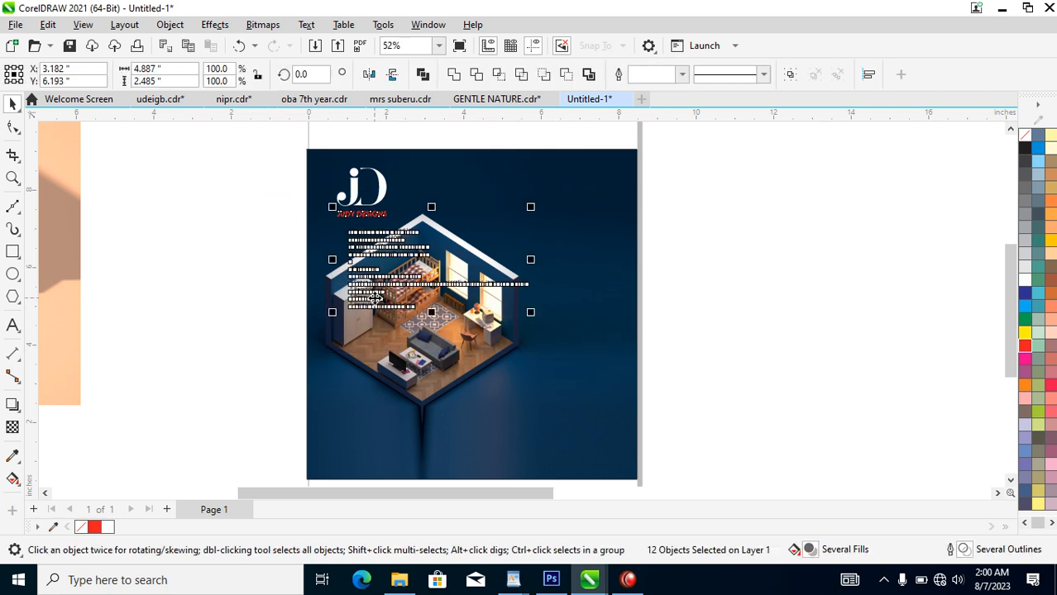
click(211, 259)
drag(392, 238, 515, 376)
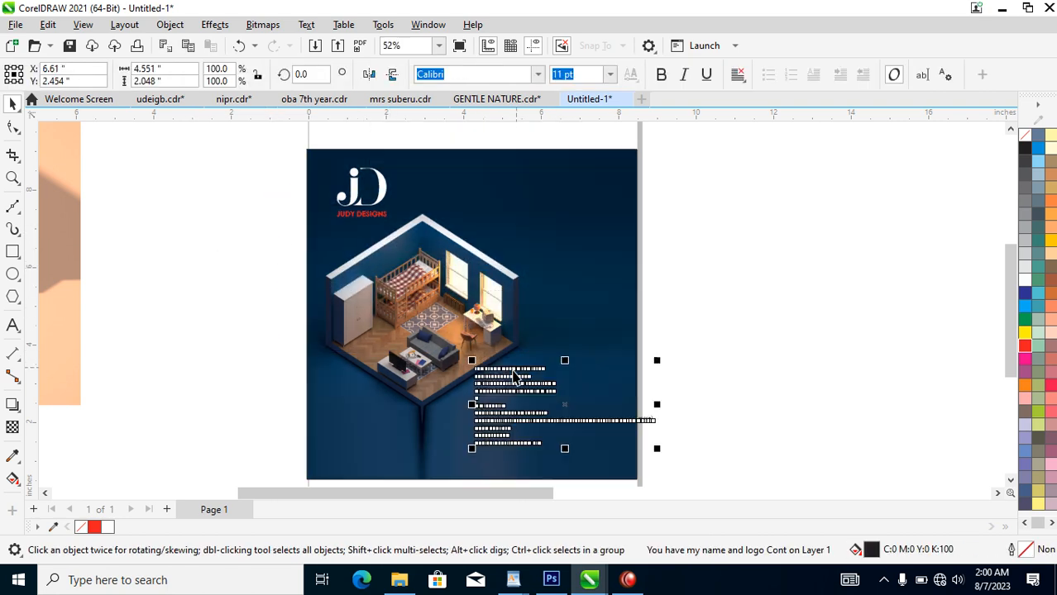
click(1028, 282)
click(720, 288)
Narrow the image frame from its right edge to about 7.53 inches wide
key(z)
drag(271, 129, 668, 466)
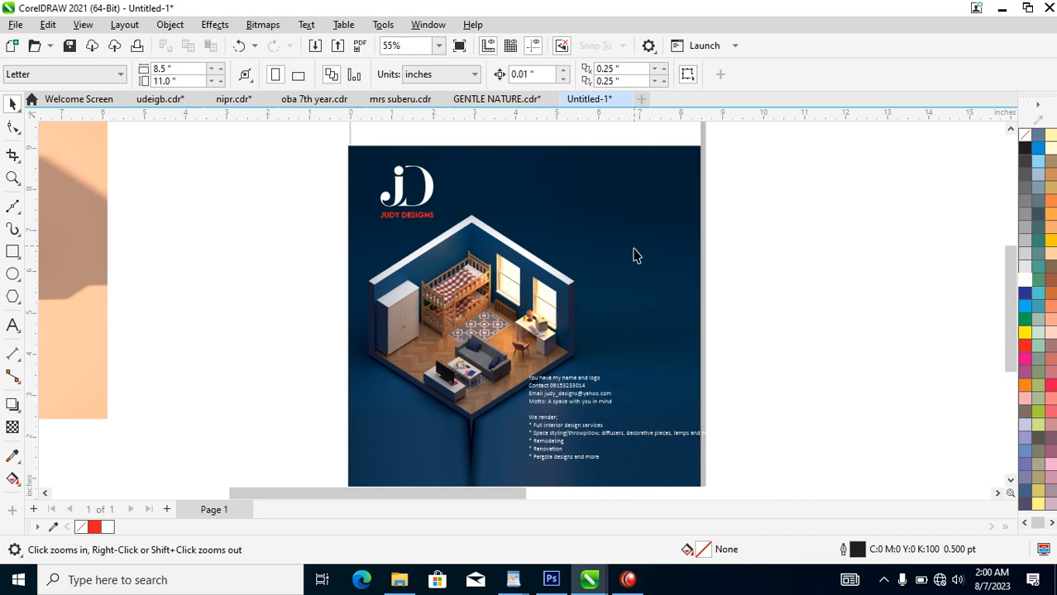
click(656, 316)
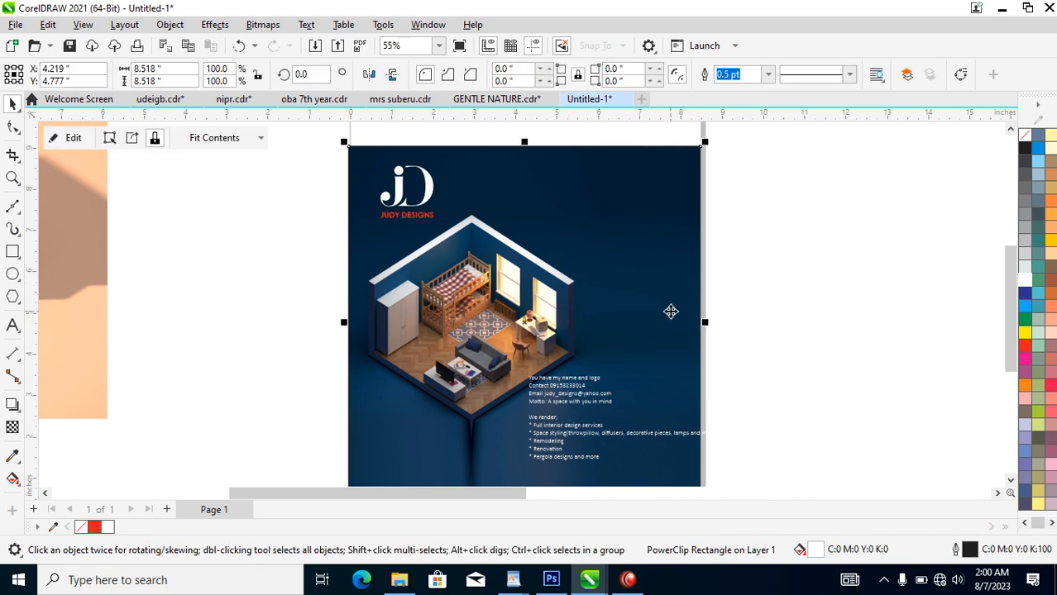
right_click(658, 254)
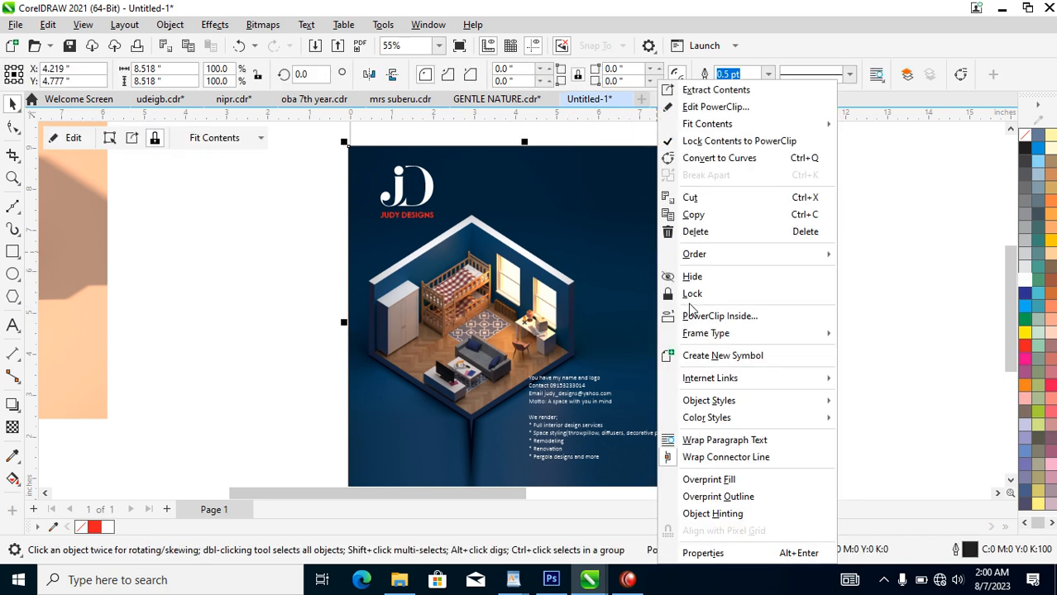
key(Escape)
drag(705, 323, 664, 328)
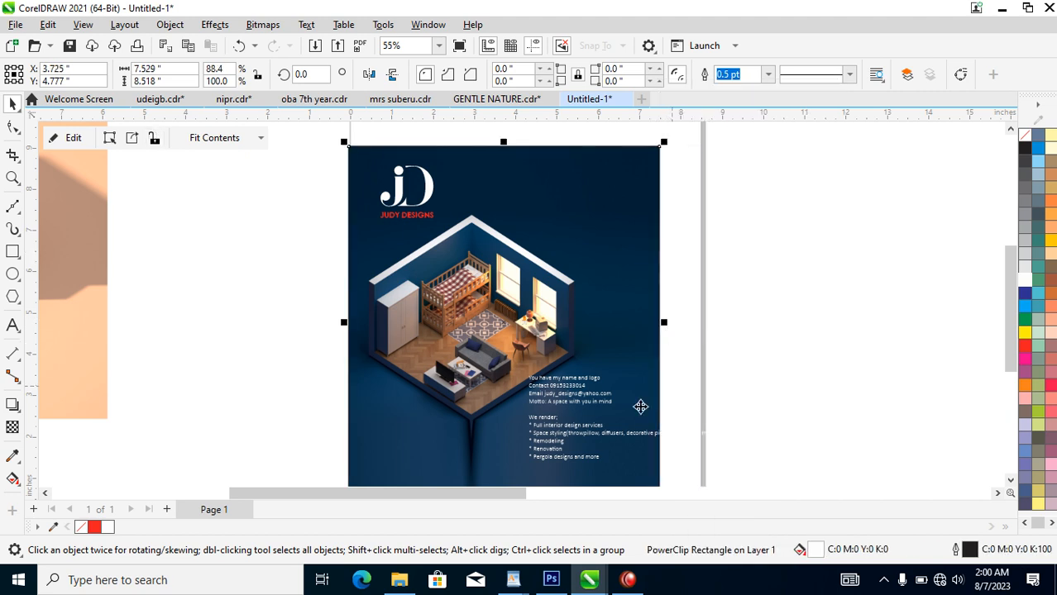
Shift the details text block up and left, and place a duplicate of it in the flyer's upper-right area
drag(583, 395, 538, 366)
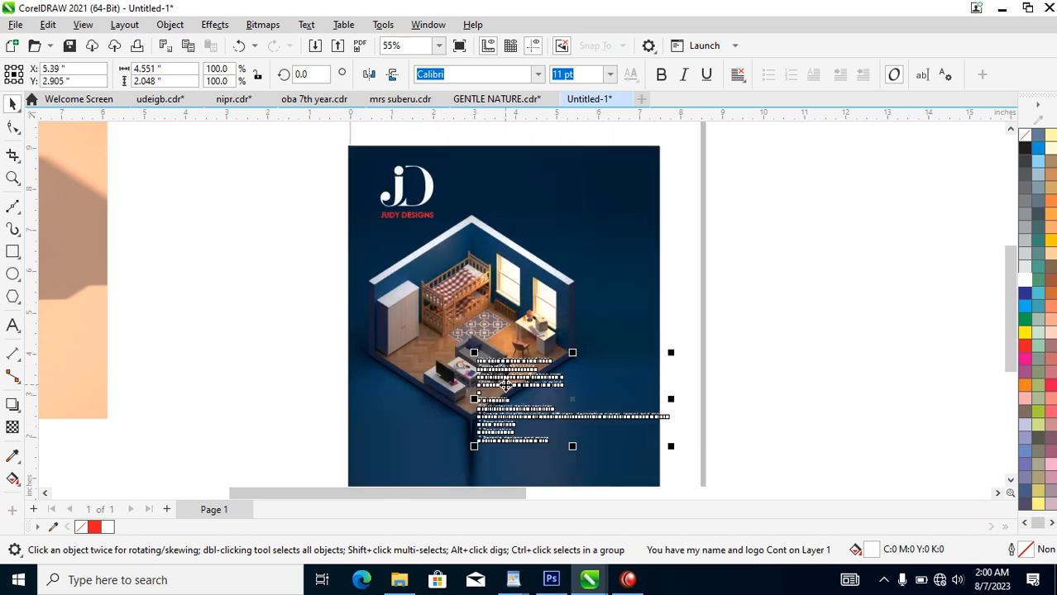
drag(509, 385, 553, 210)
right_click(554, 210)
key(F2)
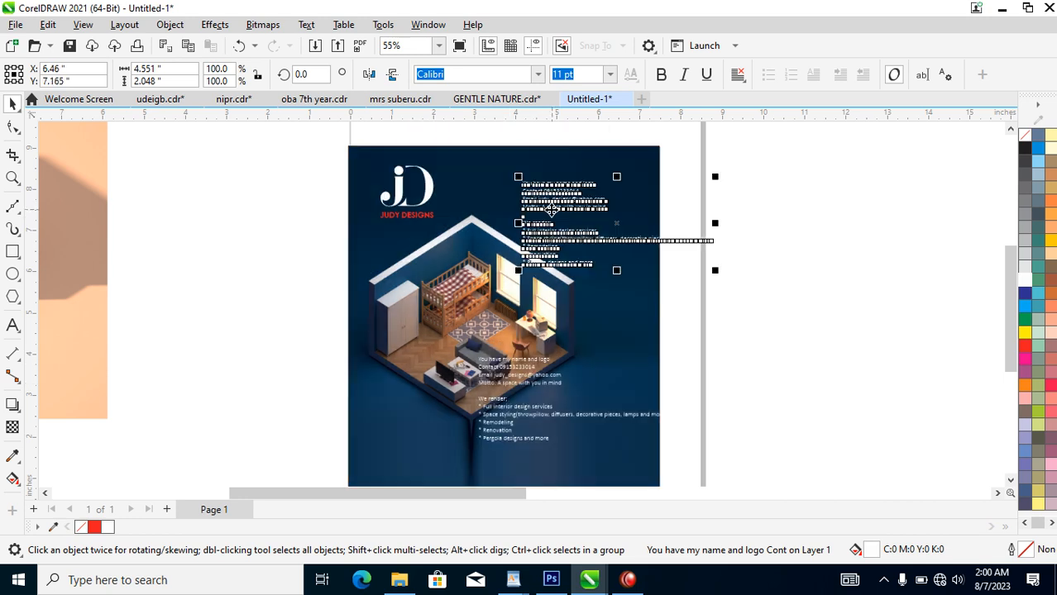
drag(529, 147, 745, 295)
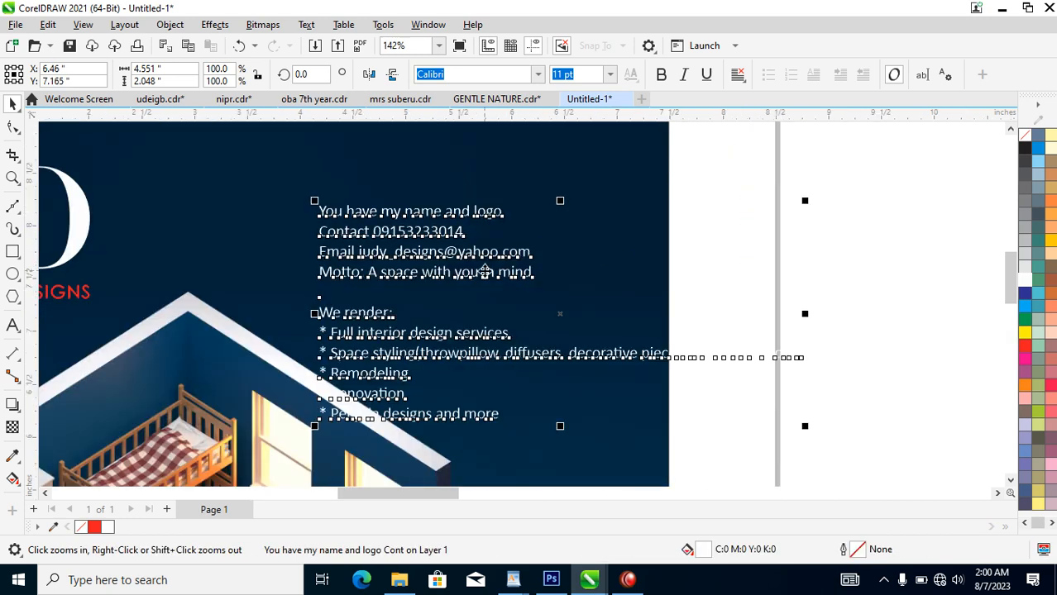
Replace all the text in the duplicated block with "We Remodel Creatively"
double_click(481, 254)
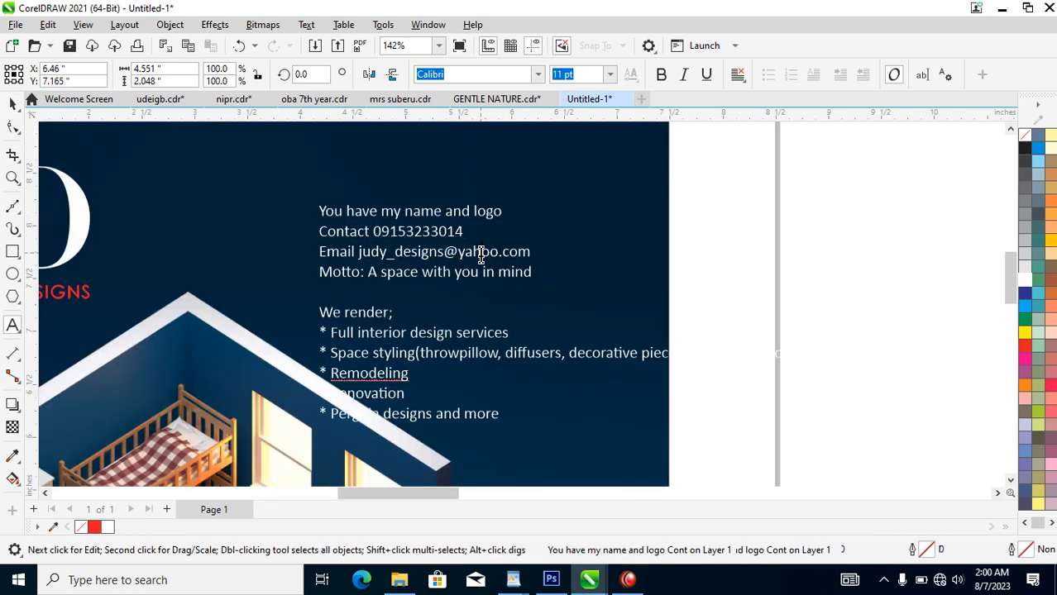
key(ctrl+a)
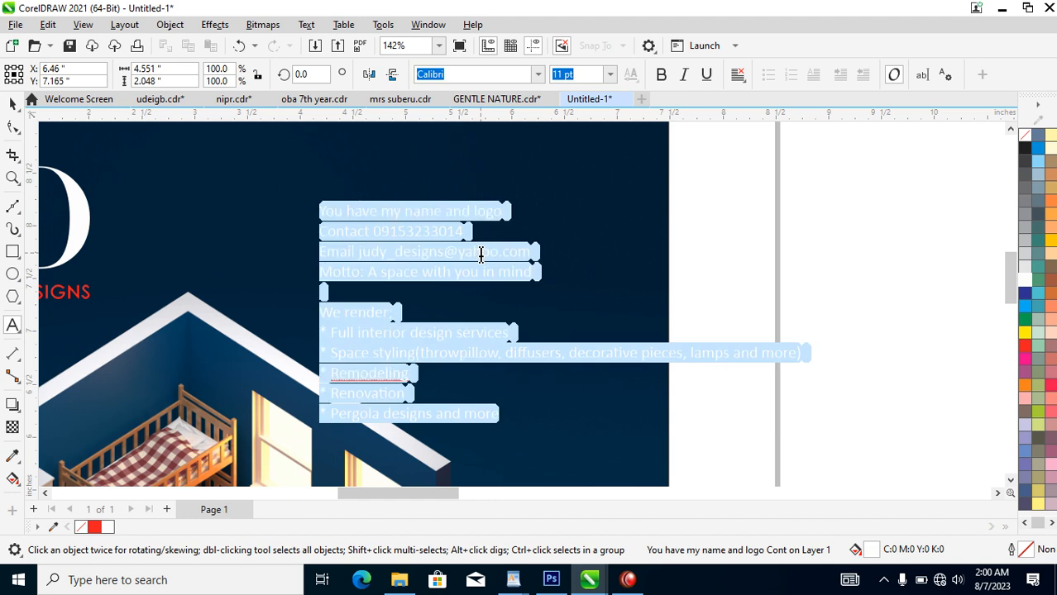
text(We)
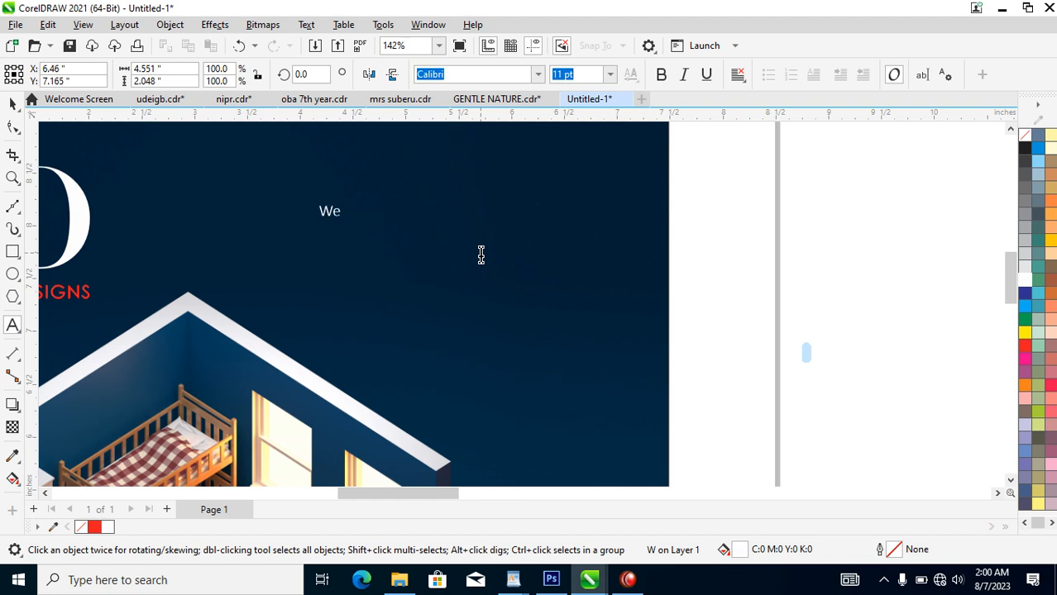
text( Remodell)
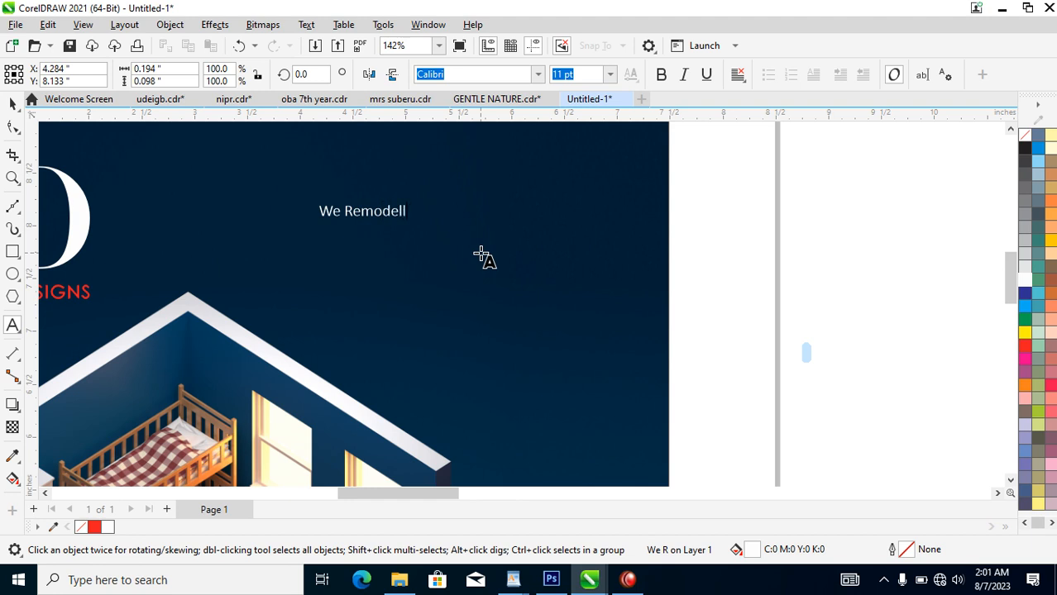
key(Escape)
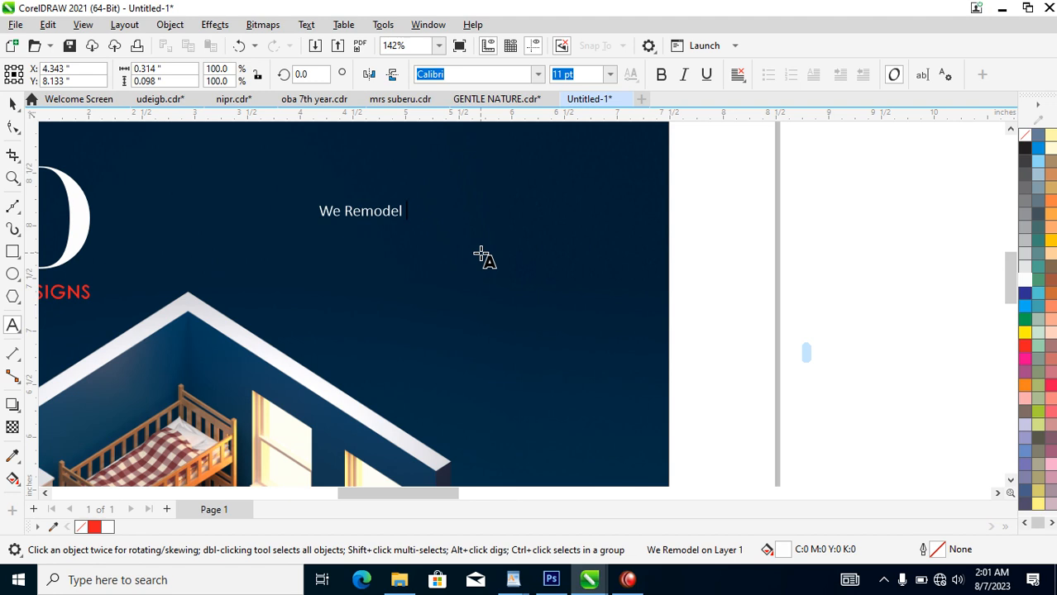
text(Creati)
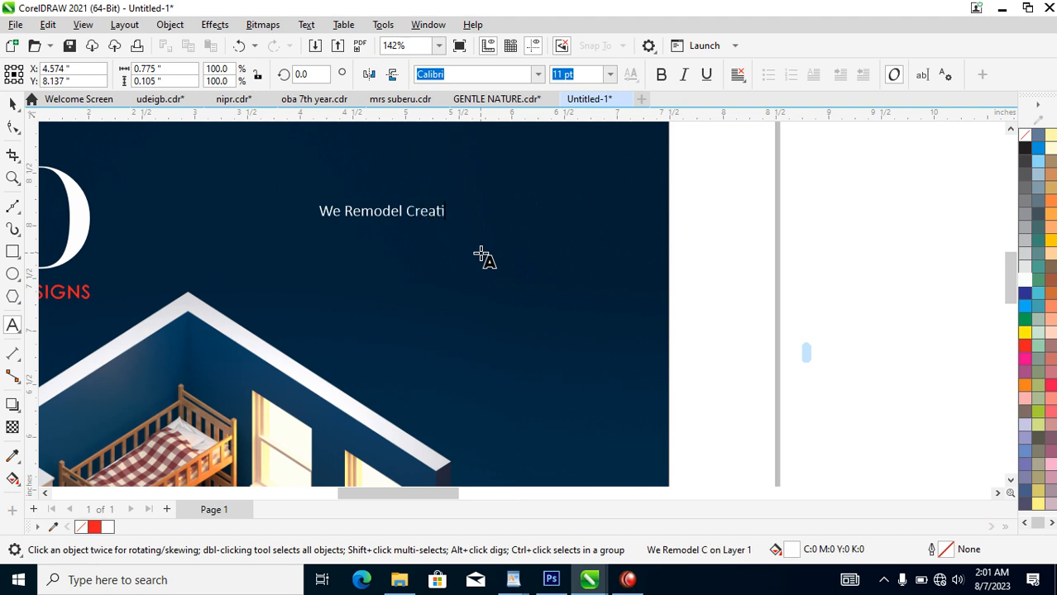
text(velty)
key(BackSpace)
key(BackSpace)
text(y)
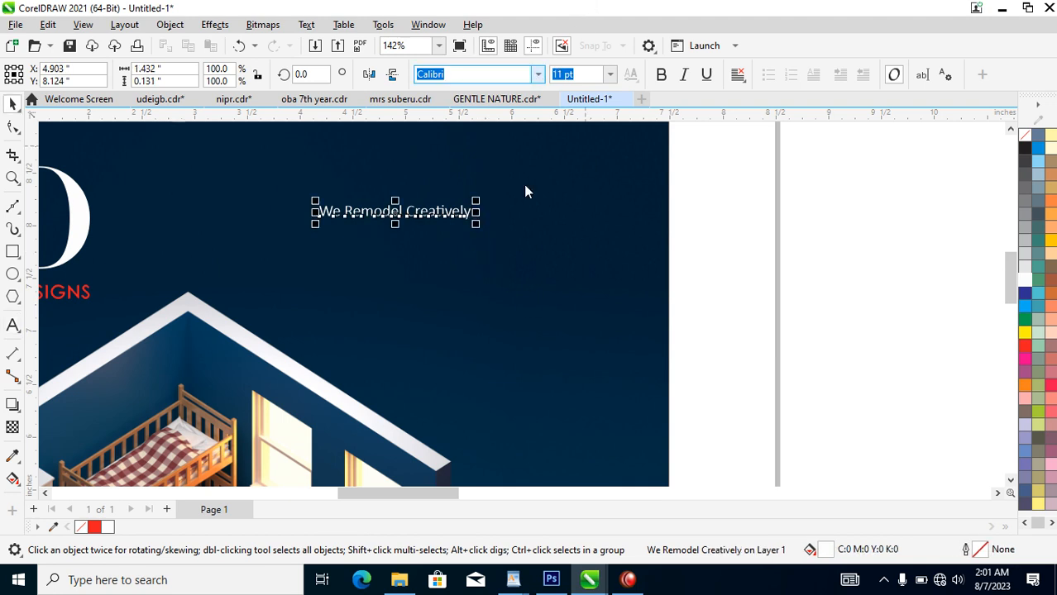
Change the "We Remodel Creatively" headline's font to Trajan Pro
click(537, 75)
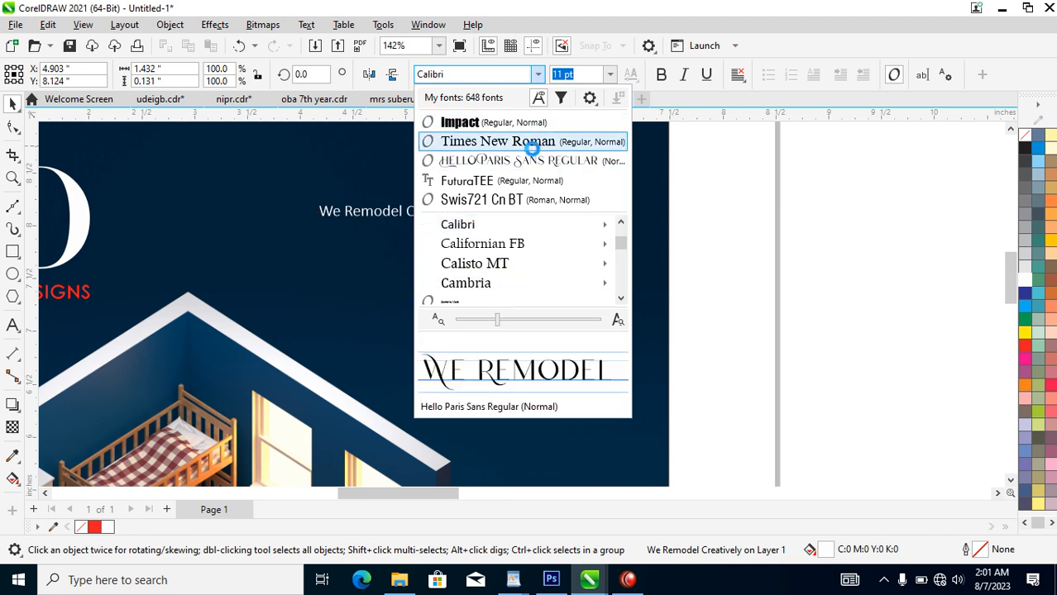
mouse_move(521, 223)
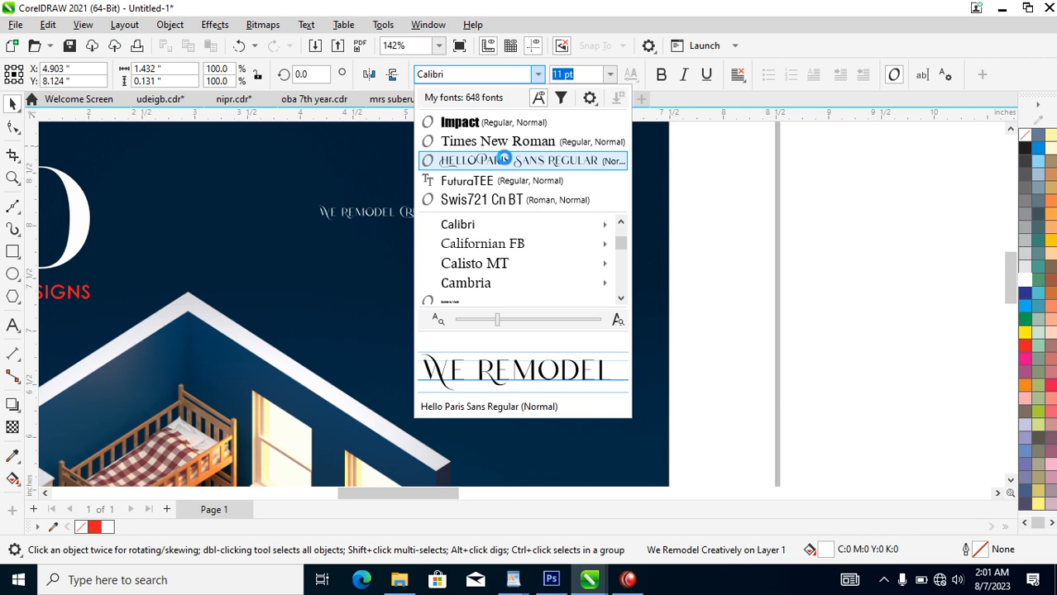
key(t)
key(r)
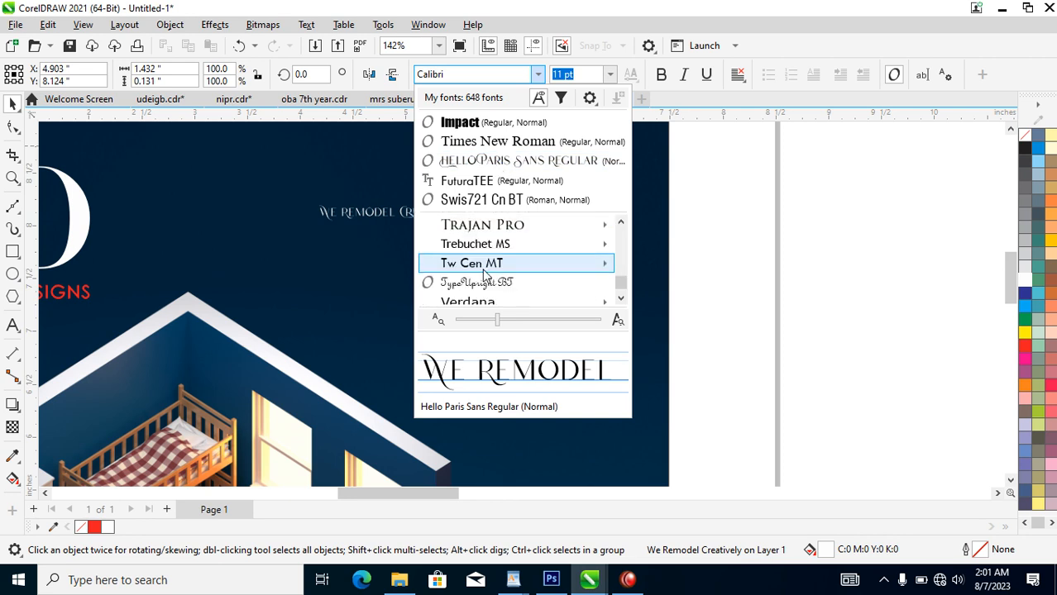
click(488, 224)
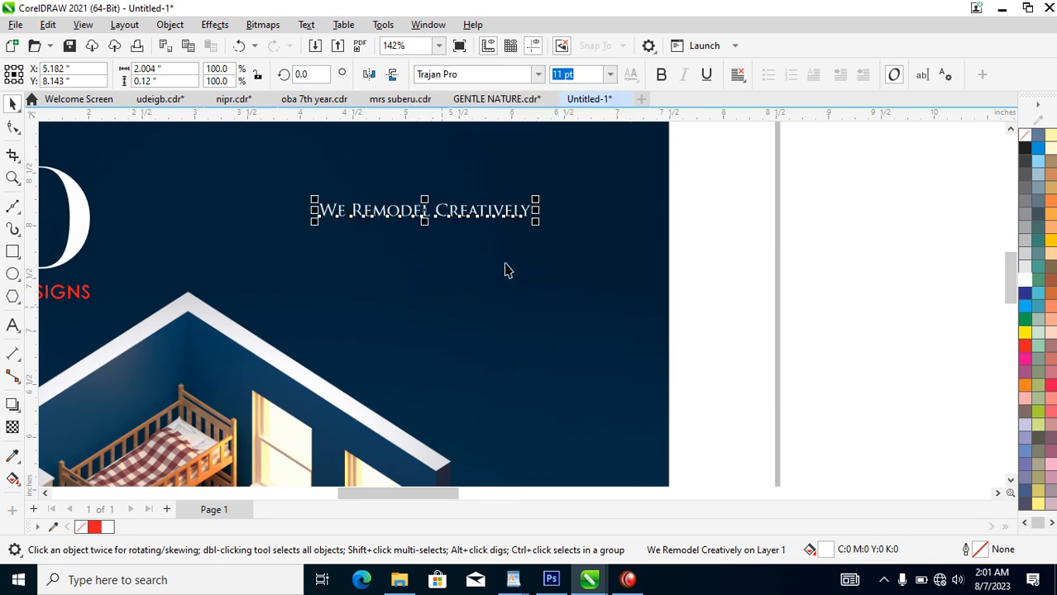
Enlarge the headline to about 46 pt and move it beside the logo across the flyer's upper area
scroll(503, 278, down, 2)
key(z)
drag(234, 183, 620, 493)
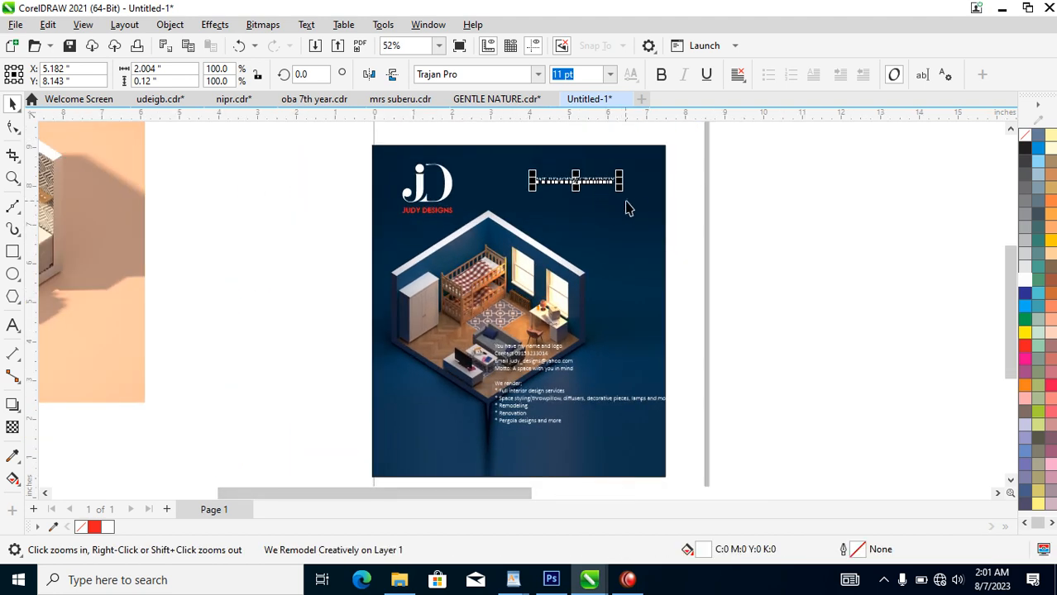
drag(622, 190, 843, 308)
drag(661, 195, 591, 206)
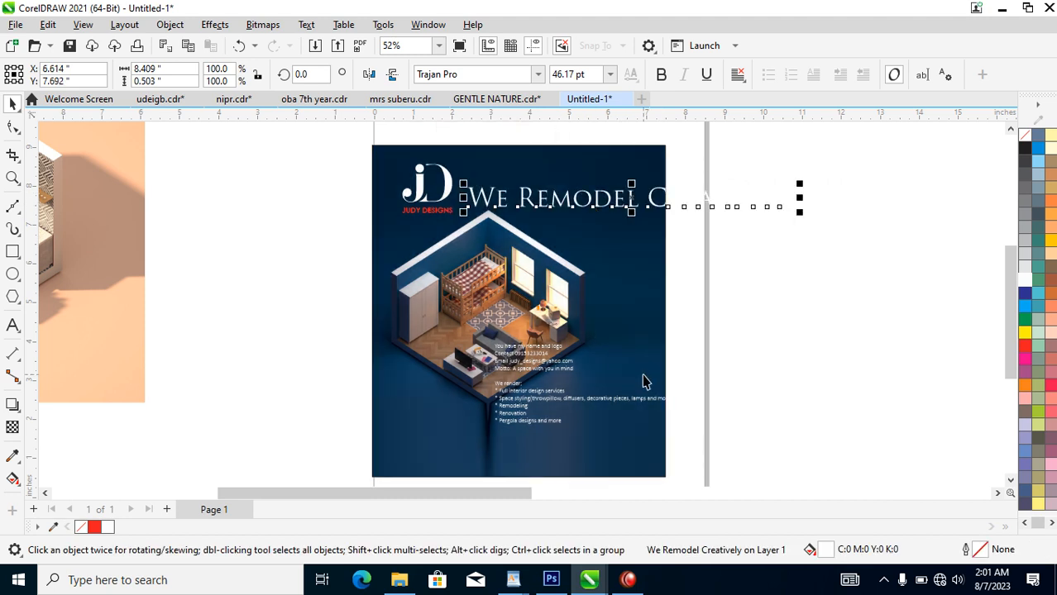
Break the headline into three lines: "We", "Remodel" and "Creatively"
double_click(651, 197)
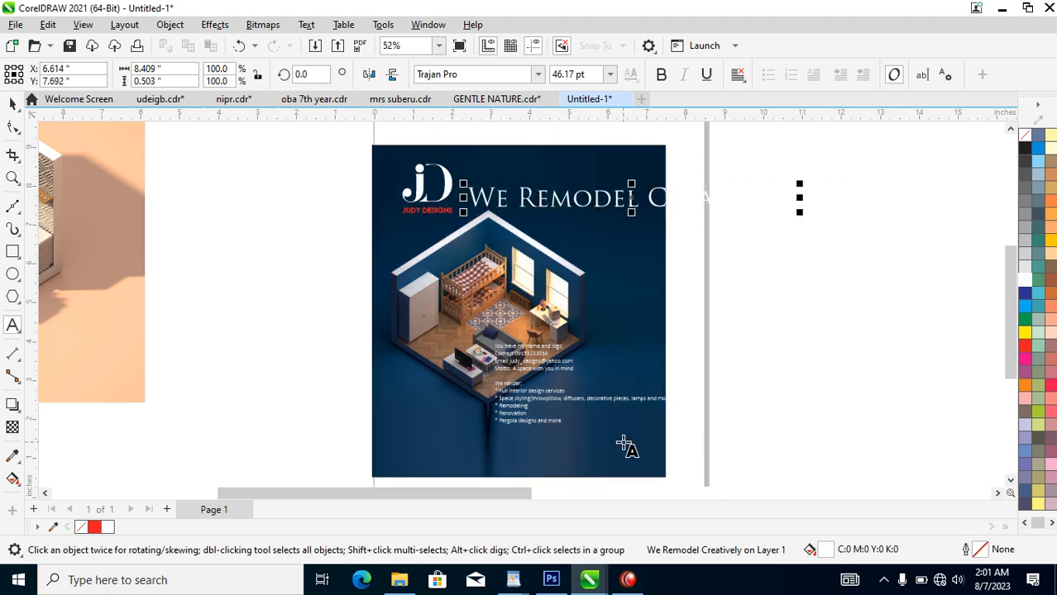
key(Return)
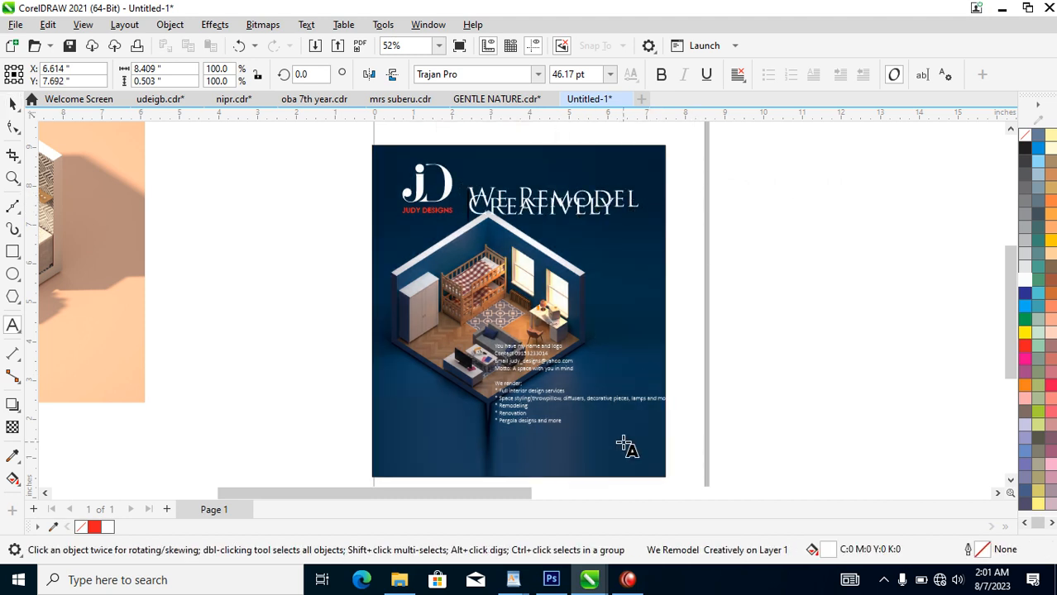
click(519, 193)
key(Return)
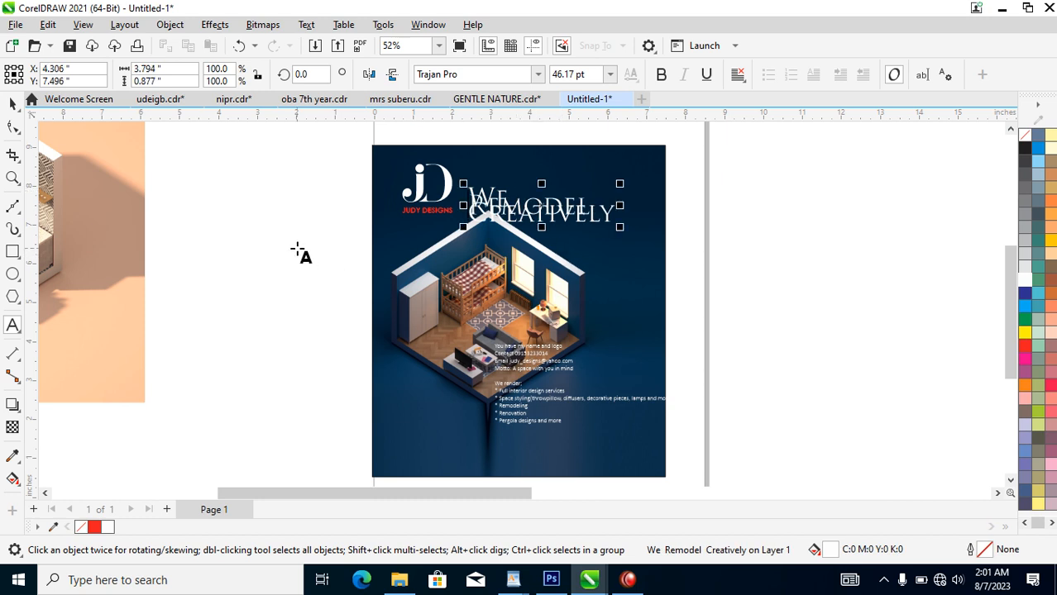
Widen the headline's line spacing until the block is about 1.52 inches tall, and move it into the flyer's upper-right corner
click(13, 127)
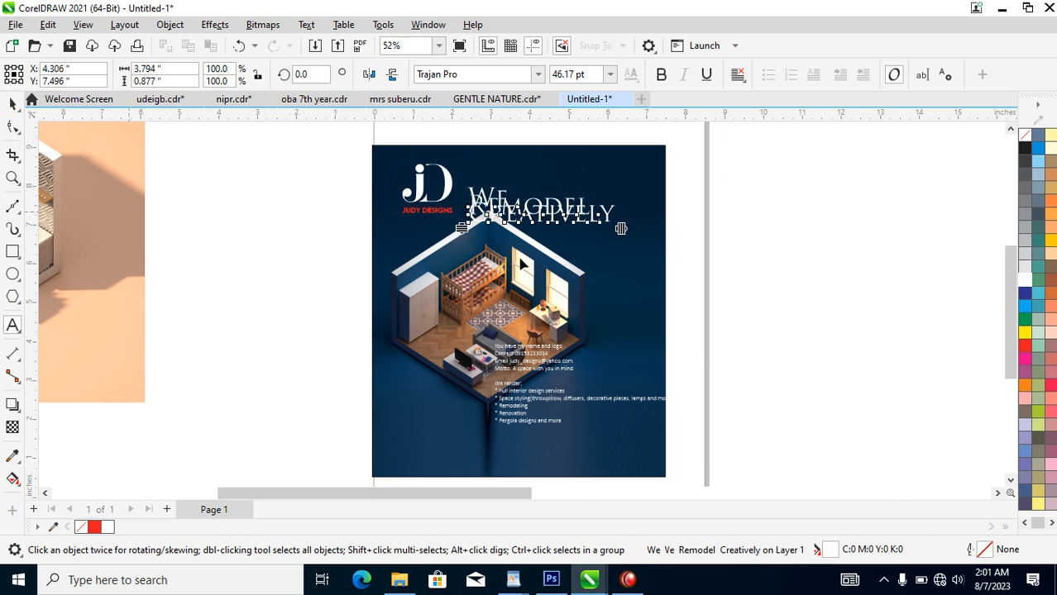
drag(463, 228, 468, 244)
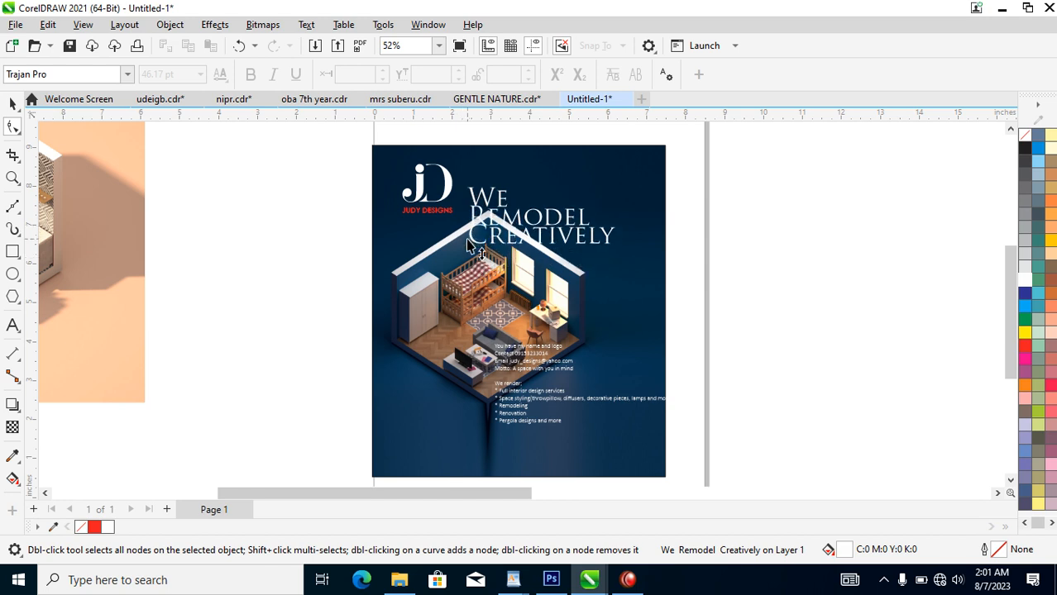
key(space)
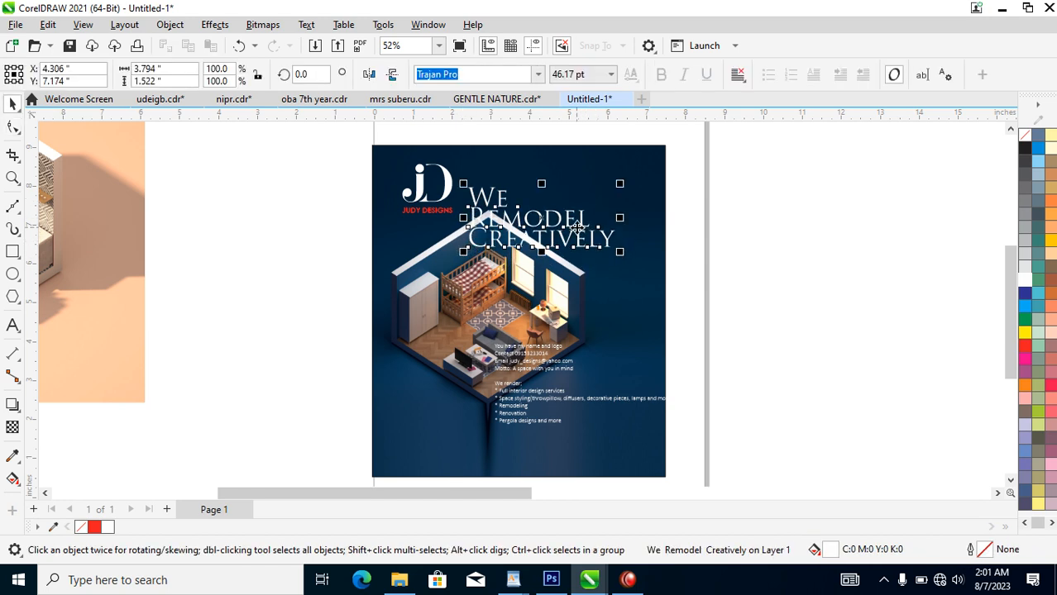
drag(583, 225, 619, 208)
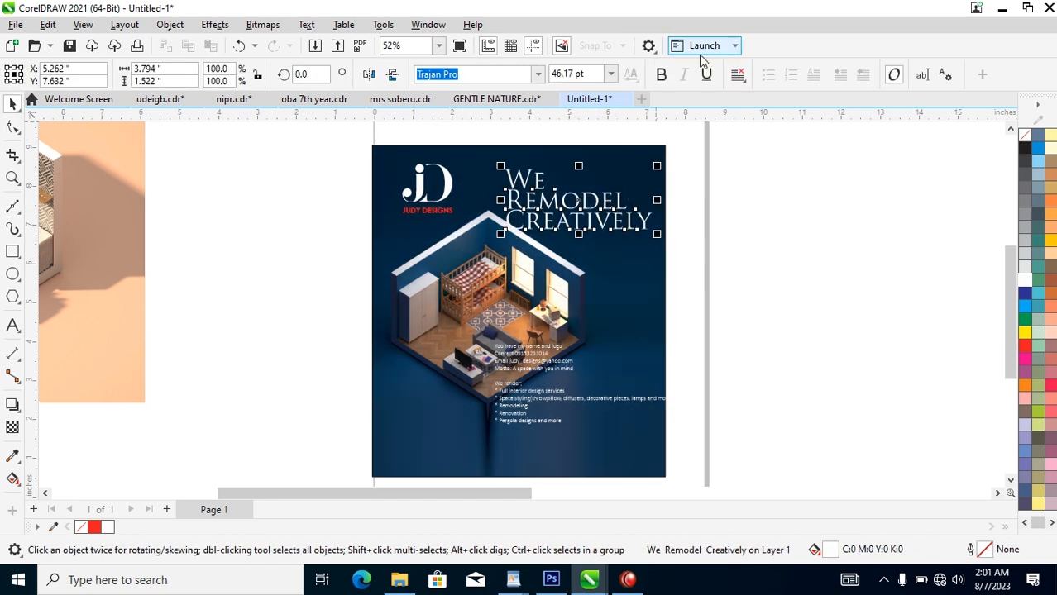
Right-align the headline and scale it down to about 36.8 pt
click(738, 75)
click(761, 144)
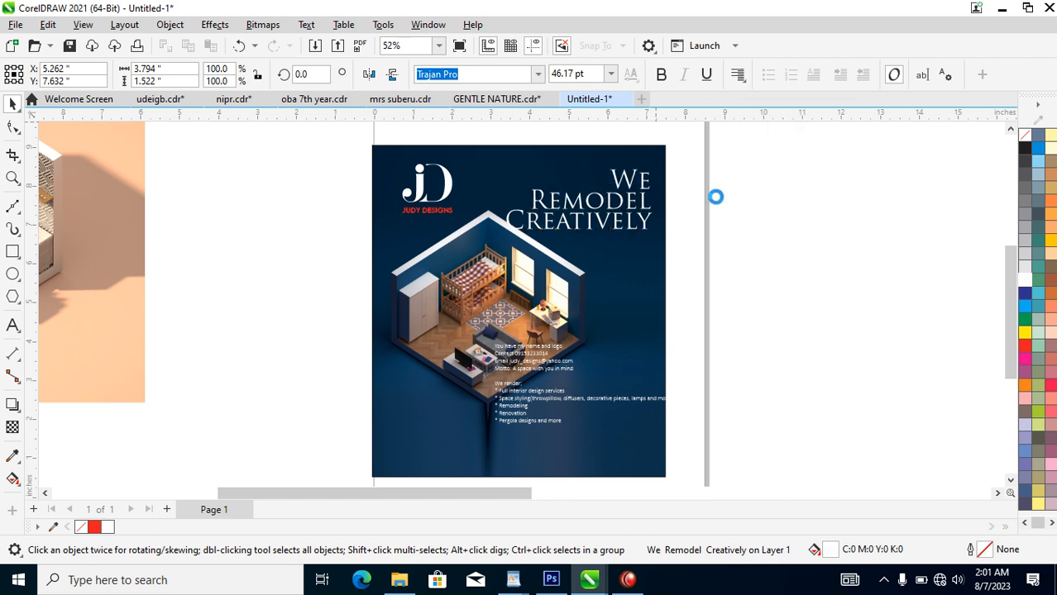
drag(661, 169, 645, 170)
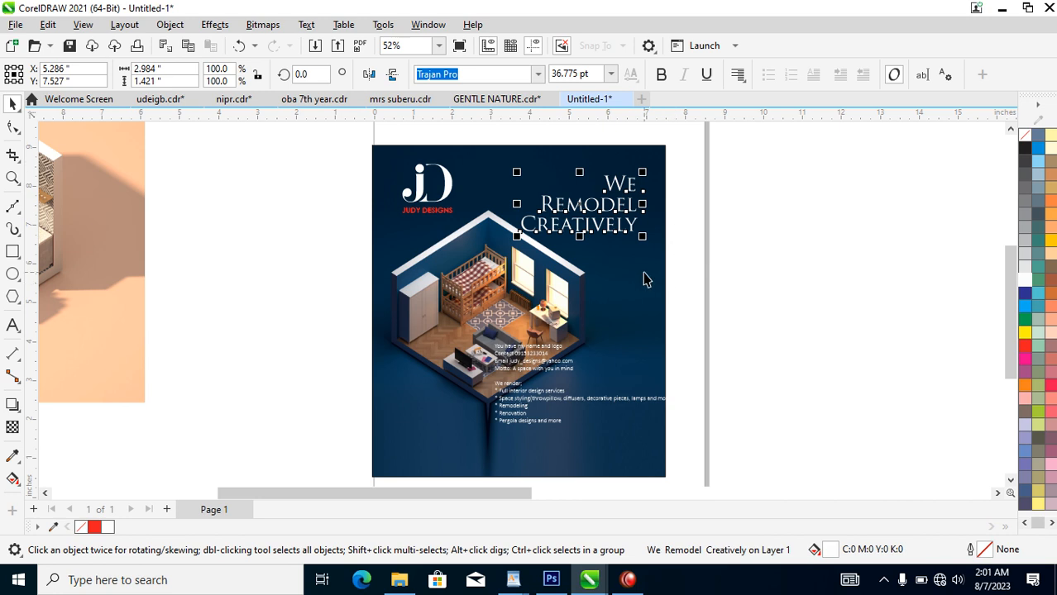
click(724, 222)
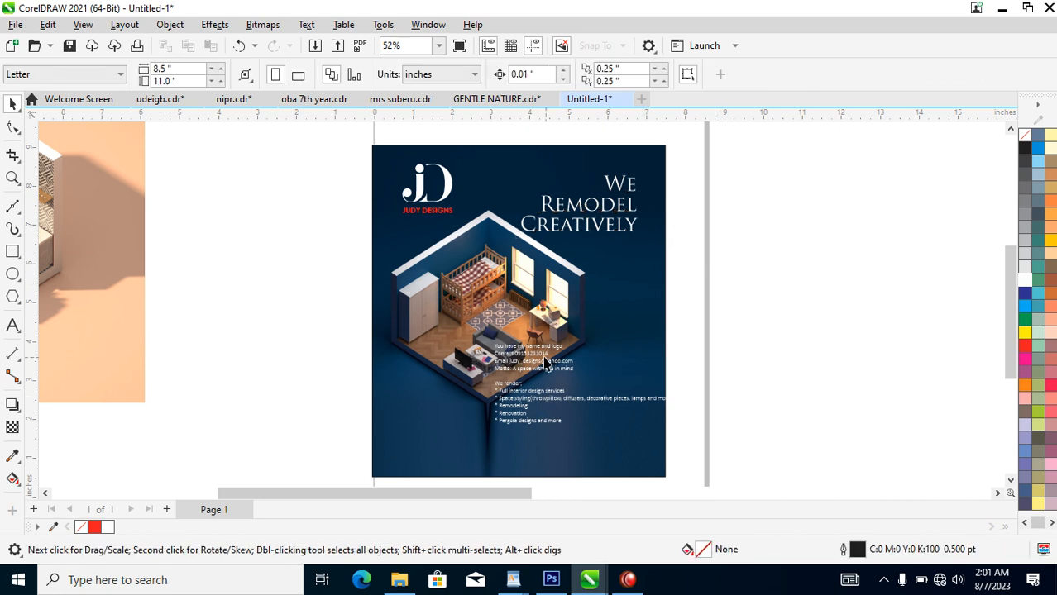
Delete the "You have my name and logo" line from the client's details text block
key(z)
drag(238, 243, 790, 449)
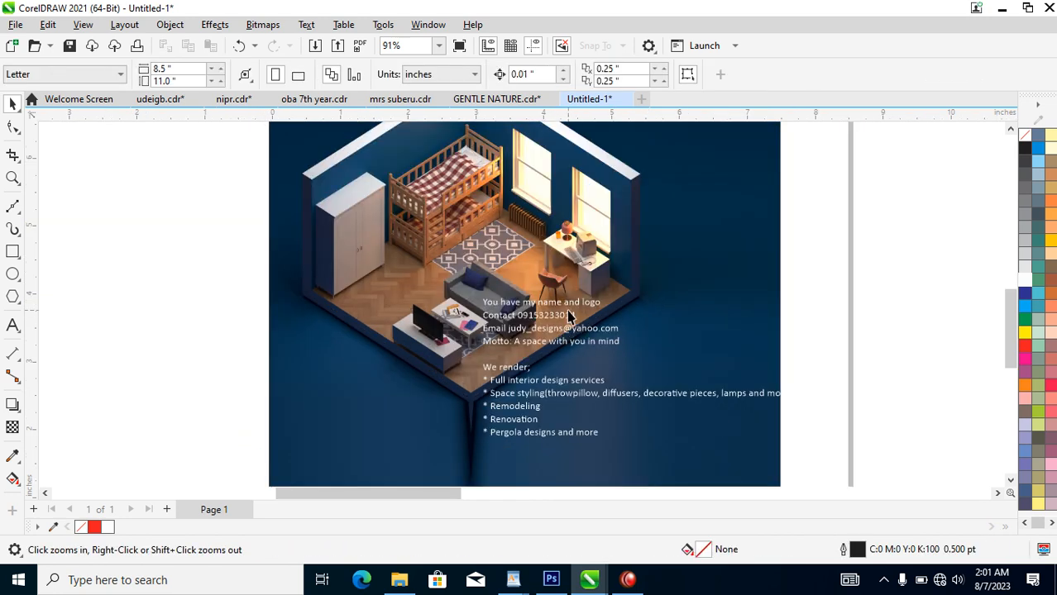
double_click(572, 303)
drag(608, 305, 438, 299)
key(Delete)
key(Delete)
key(Escape)
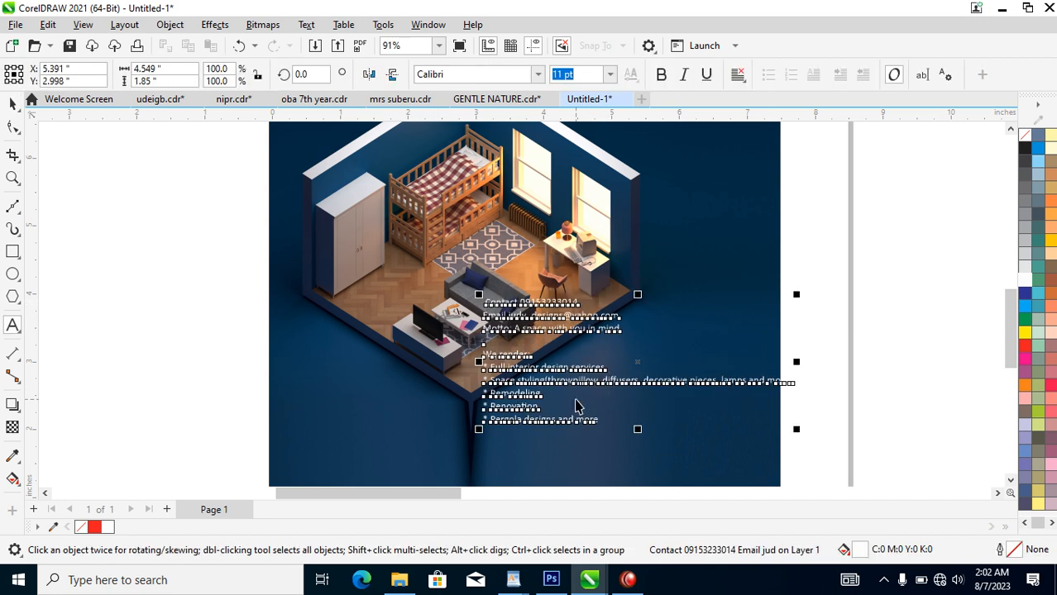
Move the details text block right and slightly down, clear of the room image, and set its font to FuturaTEE
drag(652, 380, 473, 400)
drag(546, 400, 795, 405)
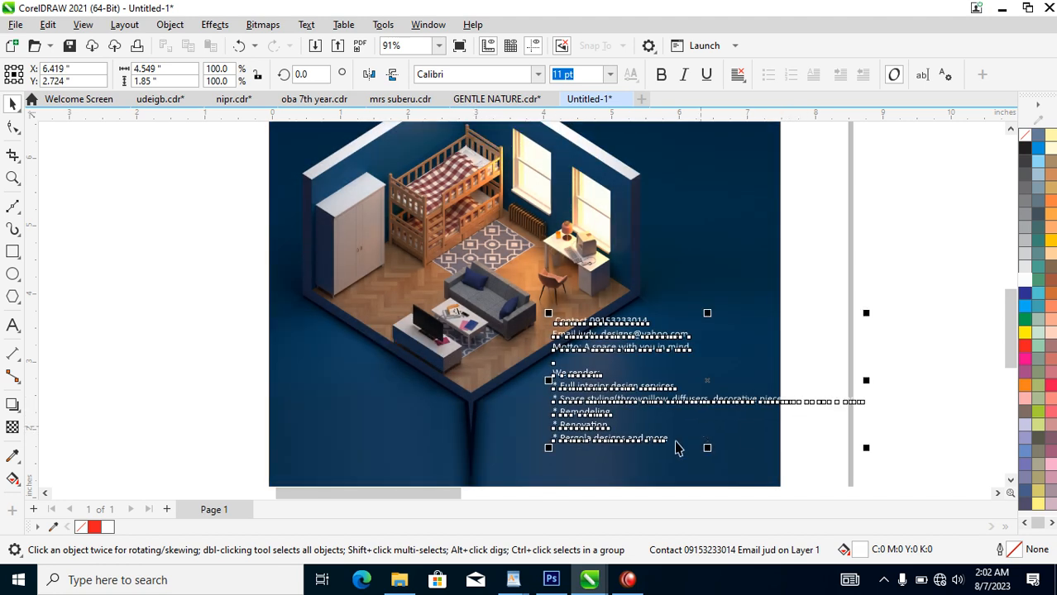
click(537, 73)
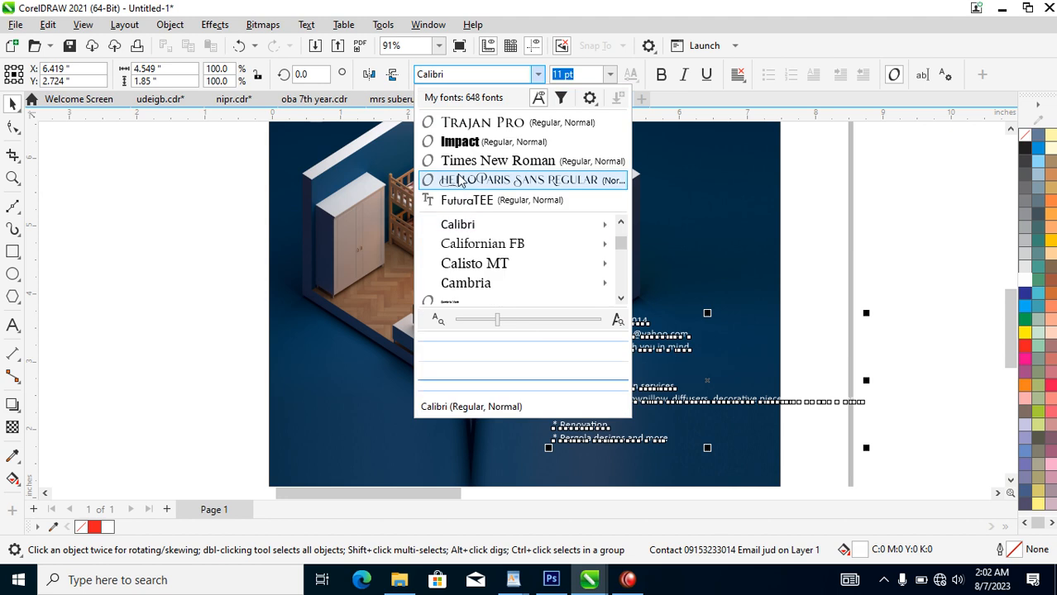
click(465, 200)
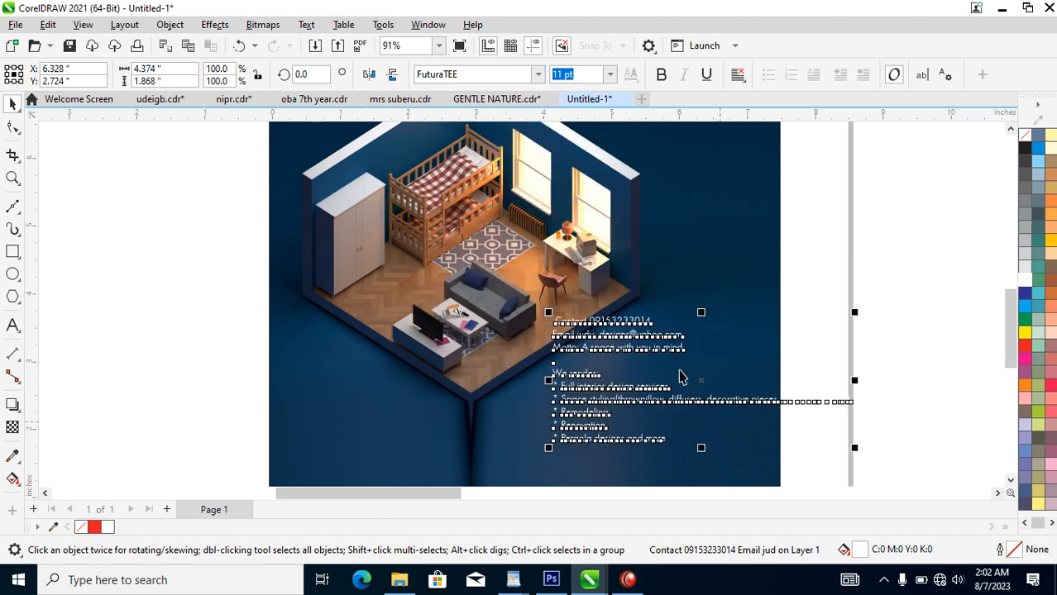
Take the contact, email and motto lines out of the details block and paste them as separate text in the flyer's lower-left area
double_click(679, 335)
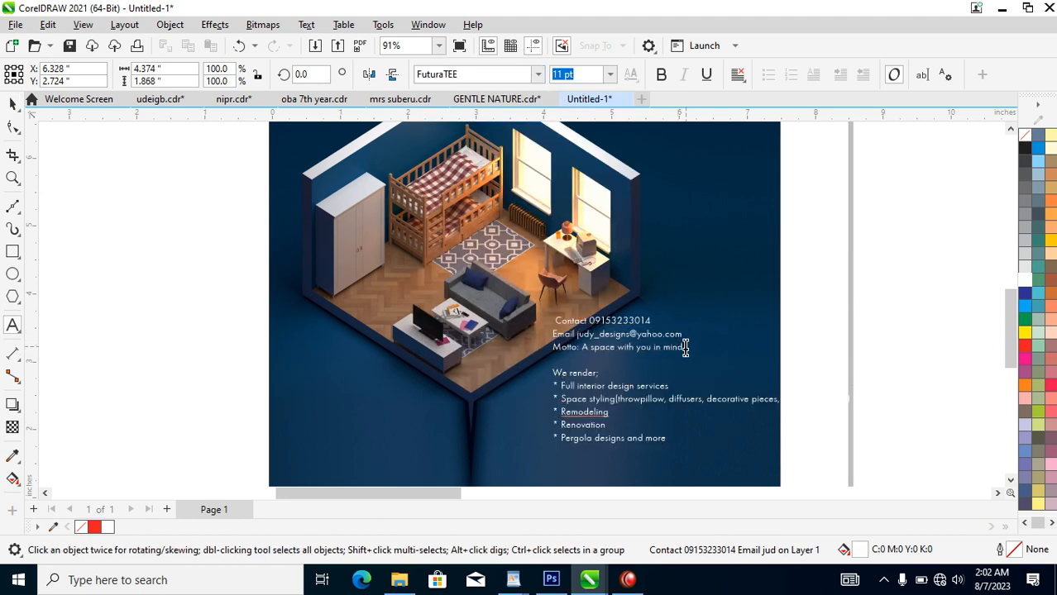
drag(684, 349, 552, 319)
key(ctrl+c)
key(Delete)
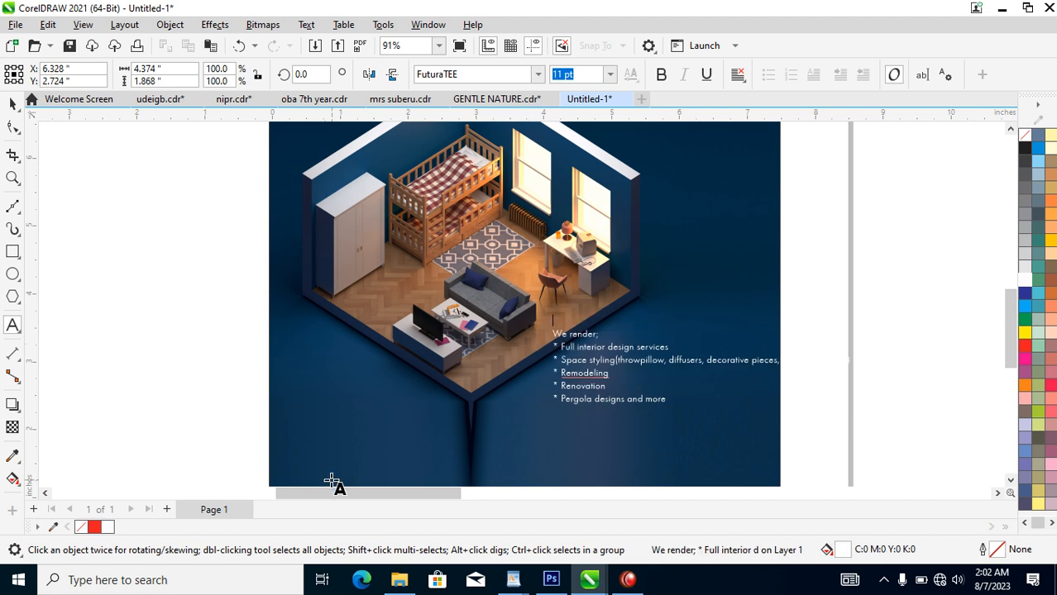
click(330, 411)
key(ctrl+v)
key(ctrl+space)
Lower the services list and split its "Space styling" item into three lines, indenting the continuation lines under the item text
click(660, 362)
drag(659, 362, 655, 405)
key(z)
drag(468, 329, 864, 485)
double_click(592, 311)
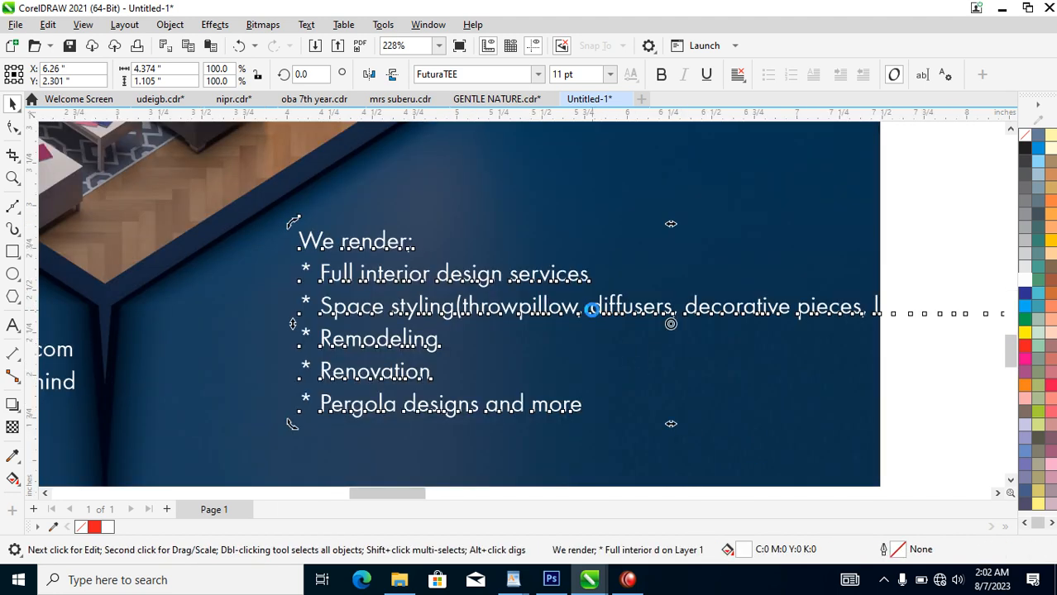
key(Return)
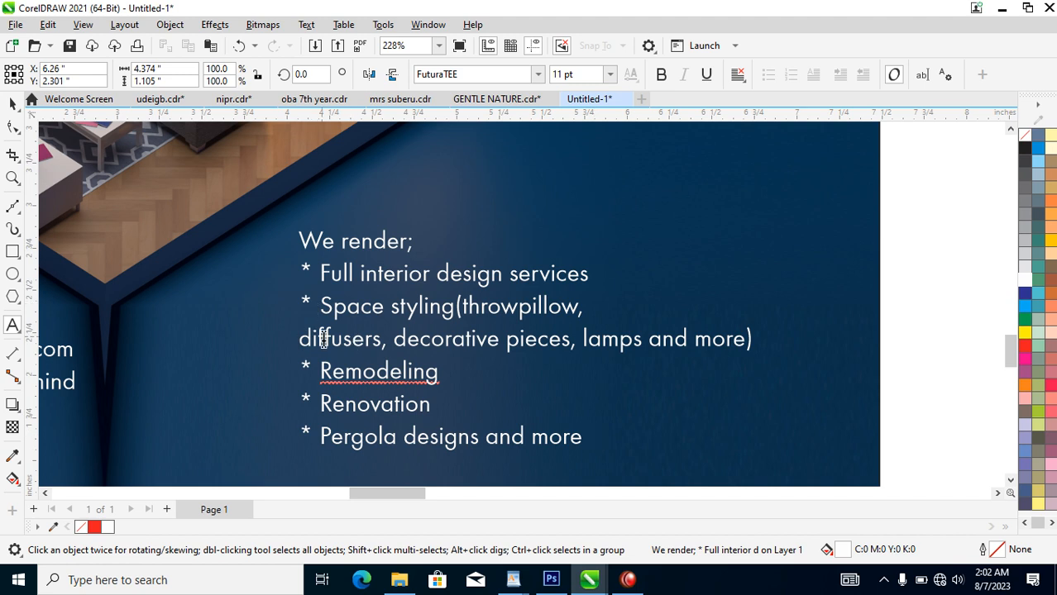
click(609, 337)
key(Return)
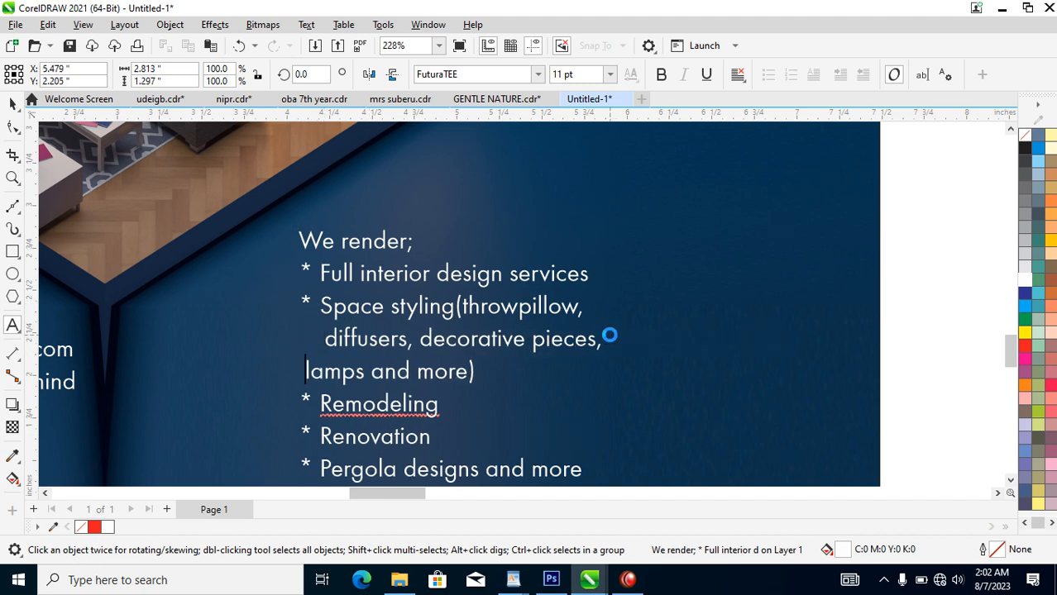
key(ctrl+space)
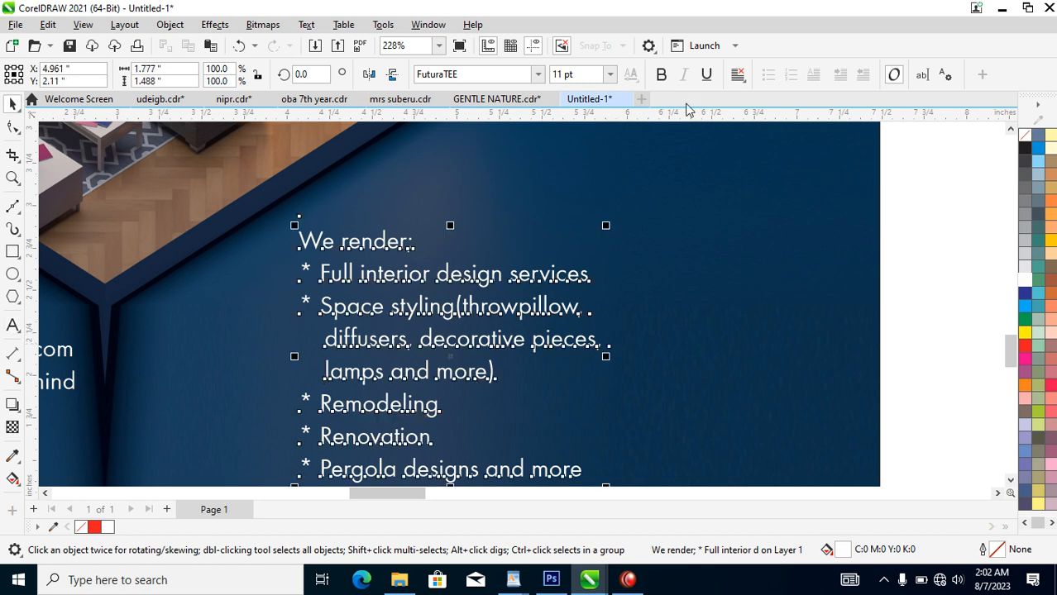
Right-align the services list, shift it up and right, and make it bold
click(738, 74)
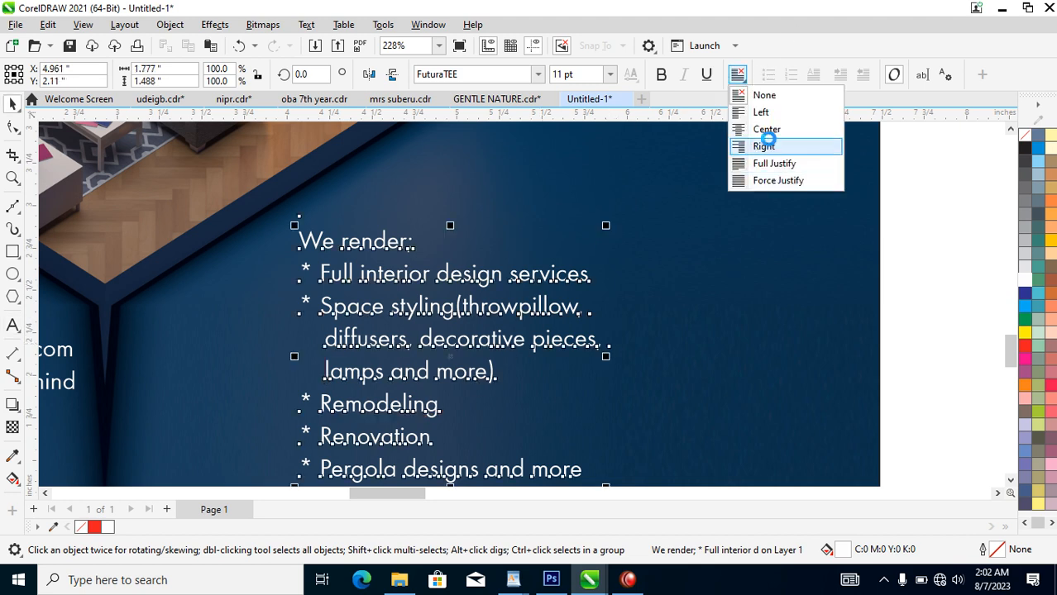
click(760, 145)
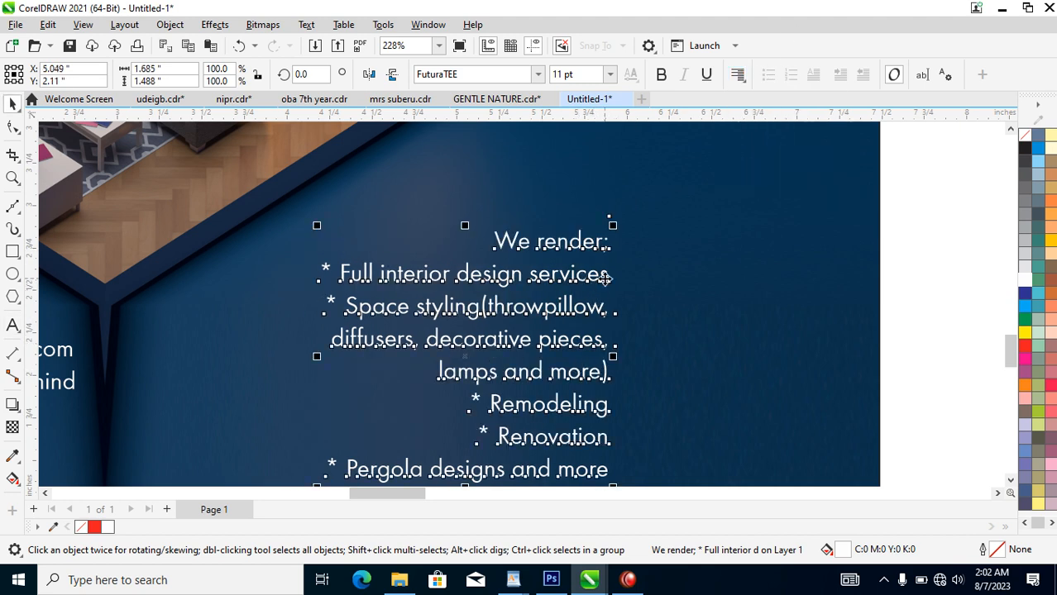
drag(604, 272, 685, 182)
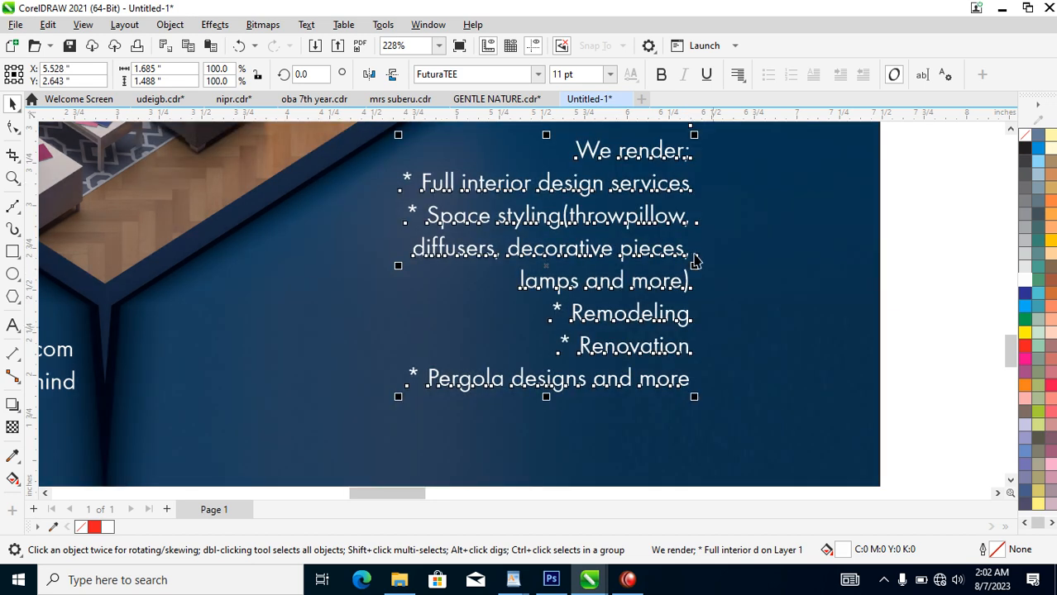
click(661, 75)
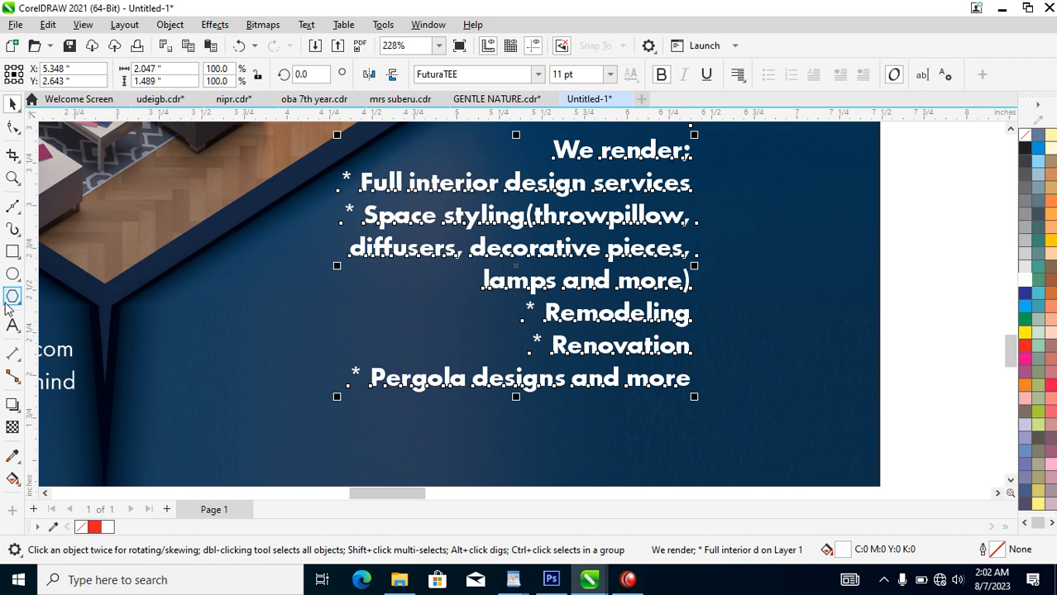
Draw a small circle about 0.08 inches in diameter just right of the "Full interior design services" line
click(13, 274)
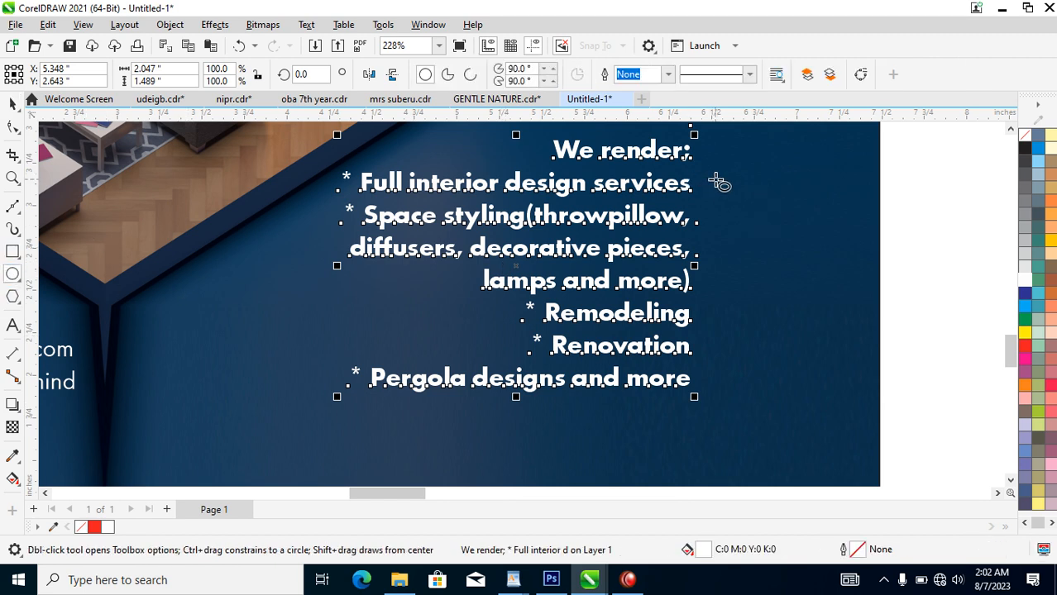
drag(713, 177, 728, 192)
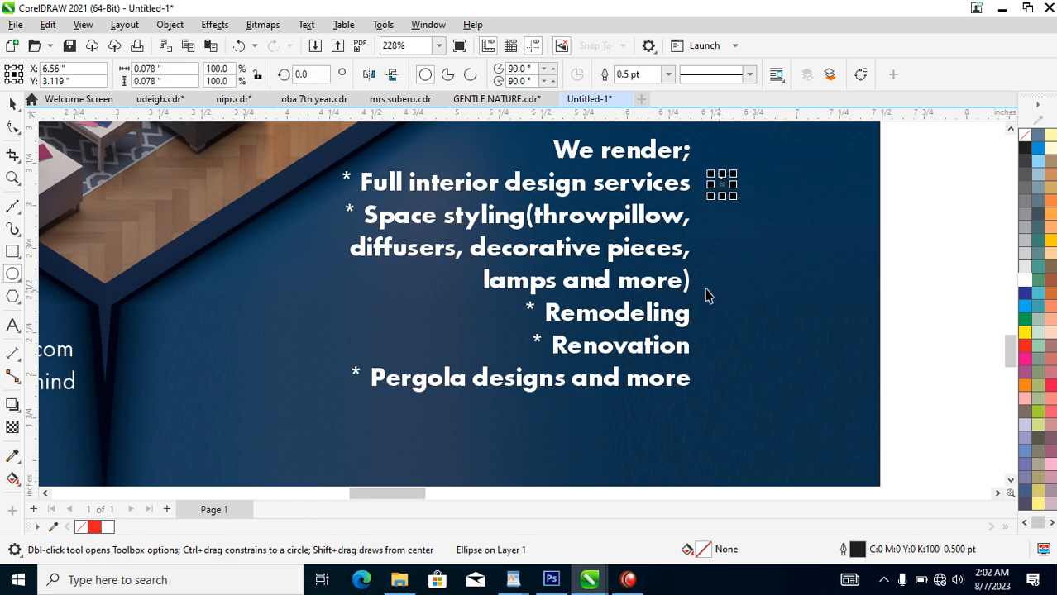
key(space)
Increase the line spacing of the services list so its lines spread further down the flyer
click(654, 288)
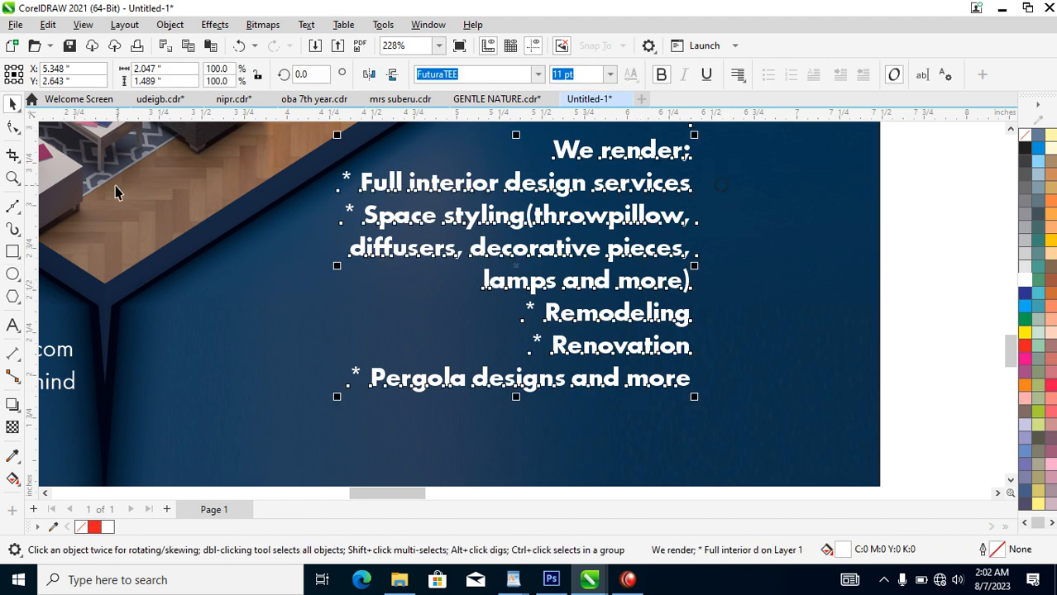
click(6, 128)
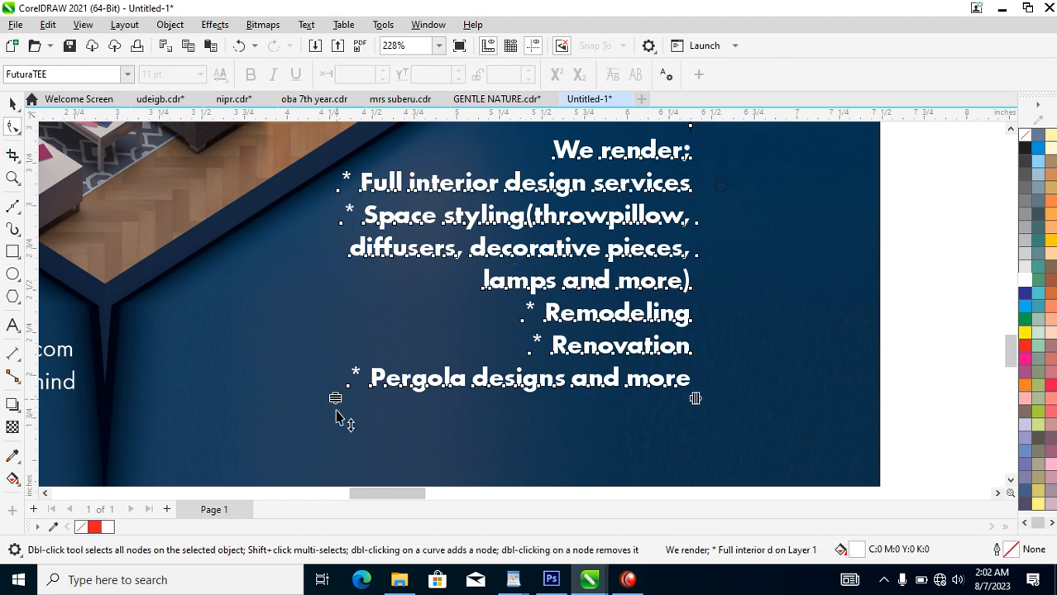
drag(335, 401, 335, 459)
key(space)
Fill the small circle white and copy it as a bullet beside the Space styling, Remodeling, Renovation and Pergola designs lines
drag(683, 154, 967, 248)
drag(1024, 281, 715, 441)
right_click(719, 242)
right_click(714, 361)
right_click(719, 398)
right_click(715, 440)
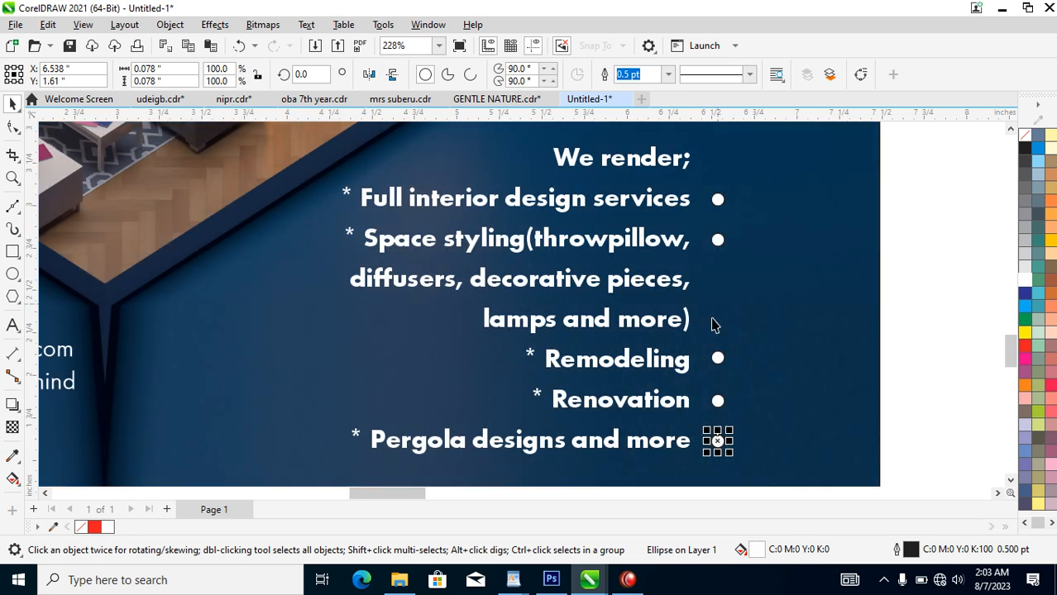
Delete the commas that end the "throwpillow" and "decorative pieces" lines of the services list
double_click(682, 246)
drag(682, 244, 698, 286)
key(Delete)
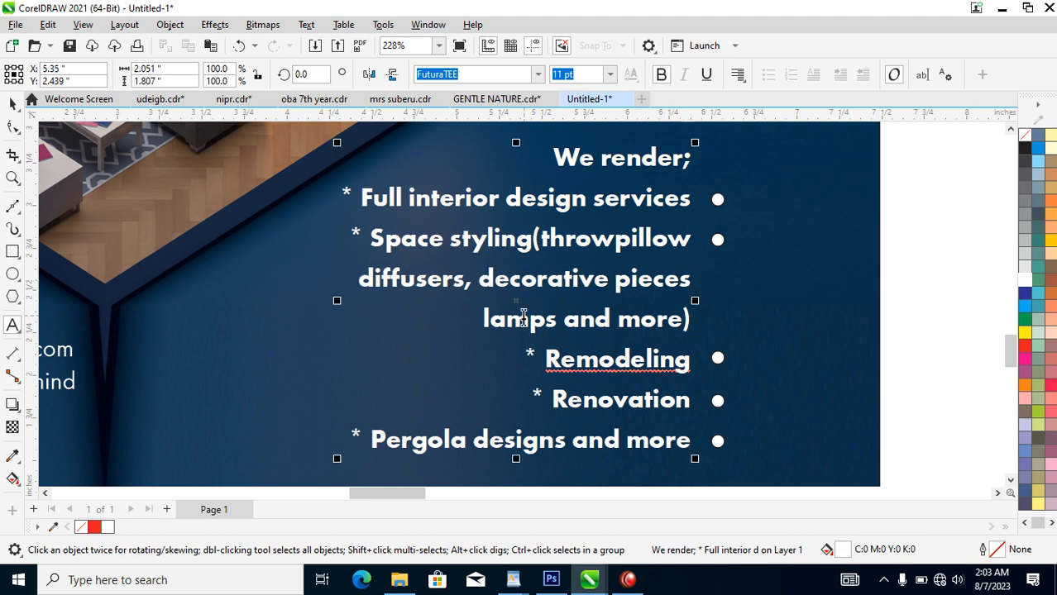
Remove the asterisk in front of each of the five items in the services list
click(538, 355)
drag(538, 354, 501, 355)
key(Delete)
drag(548, 398, 507, 401)
key(Delete)
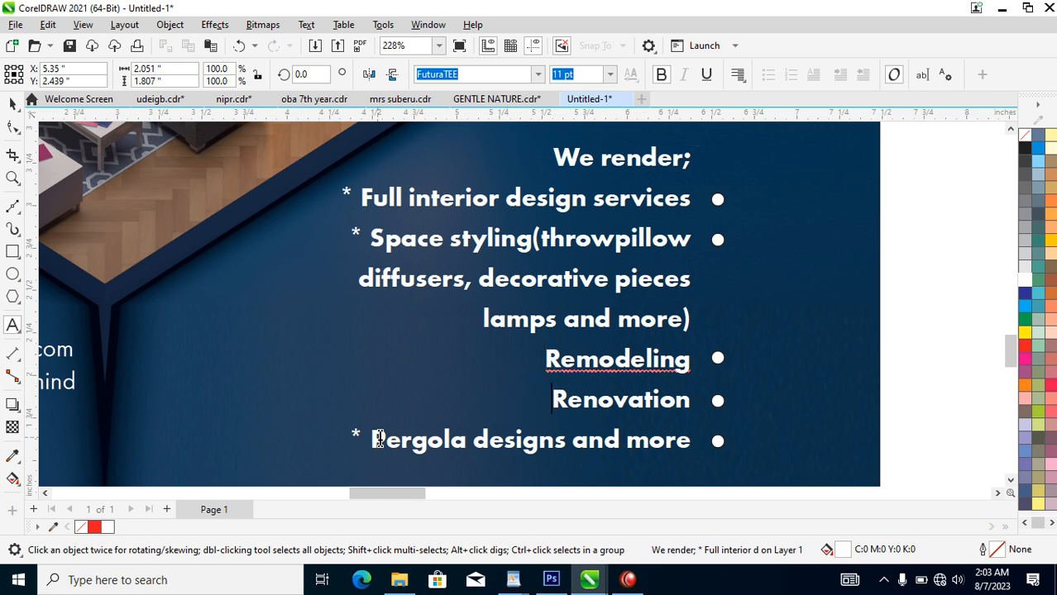
drag(369, 439, 335, 438)
key(Delete)
drag(368, 239, 341, 236)
key(Delete)
drag(361, 195, 343, 192)
key(Delete)
Remove the semicolon from the "We render" heading and change the heading to uppercase
click(681, 157)
key(BackSpace)
drag(697, 157, 559, 149)
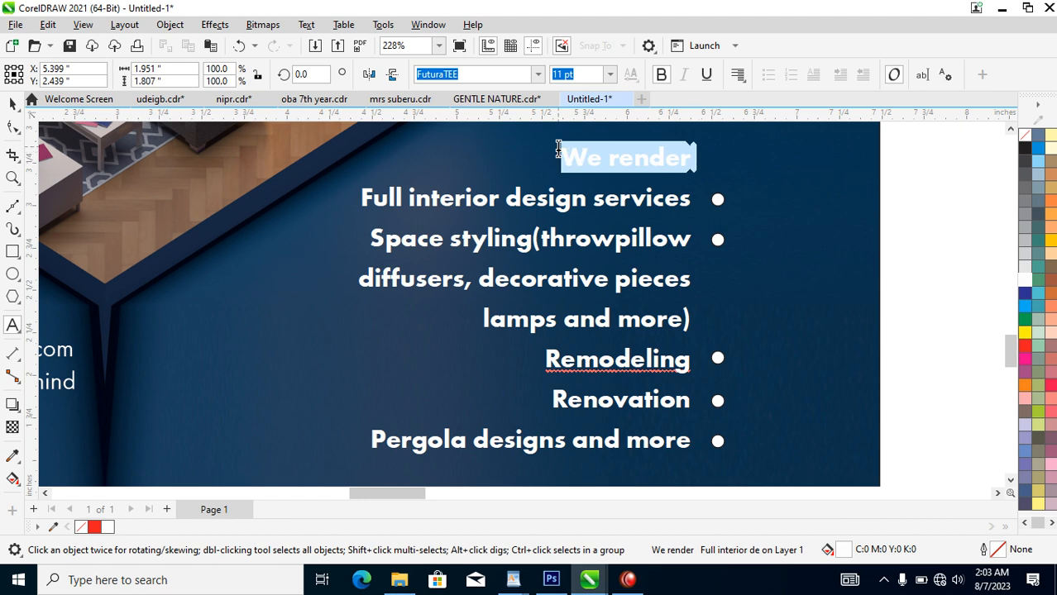
key(shift+F3)
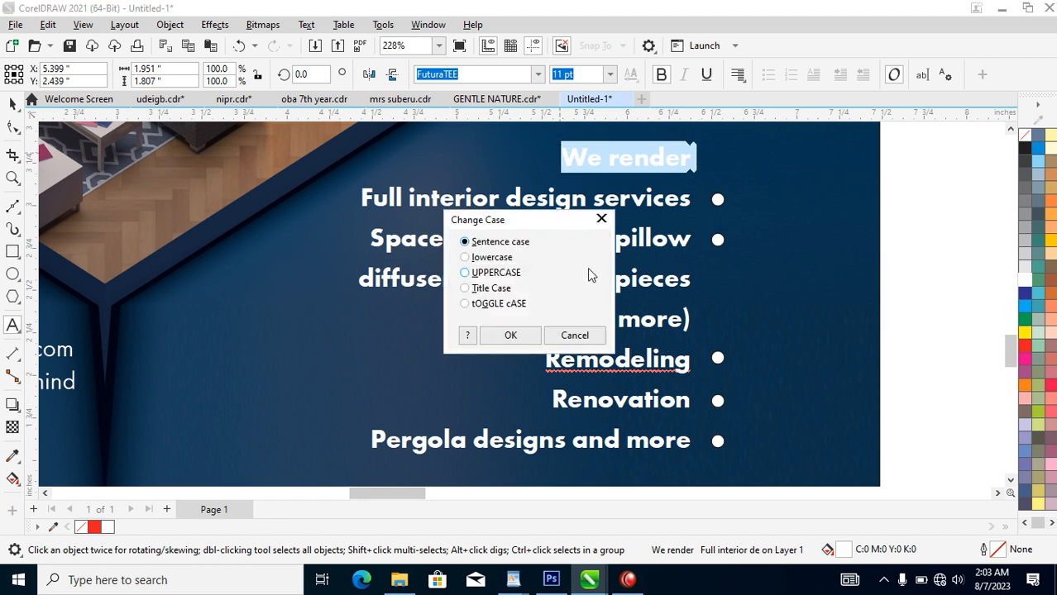
click(506, 334)
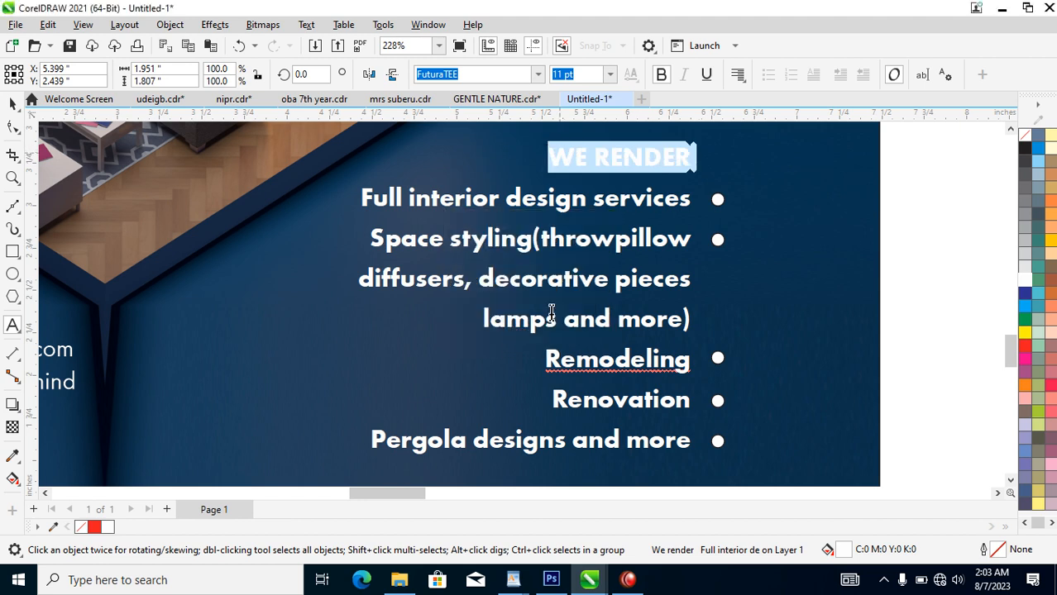
key(ctrl+space)
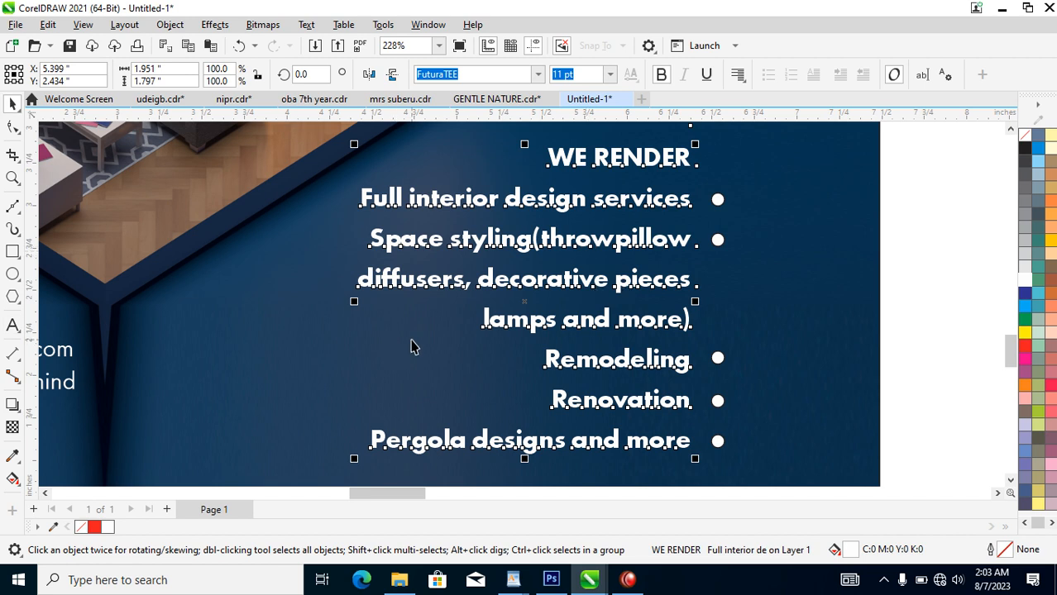
Draw a horizontal line about 2.19 inches long under "Full interior design services" and give it a white 1 pt outline
click(13, 206)
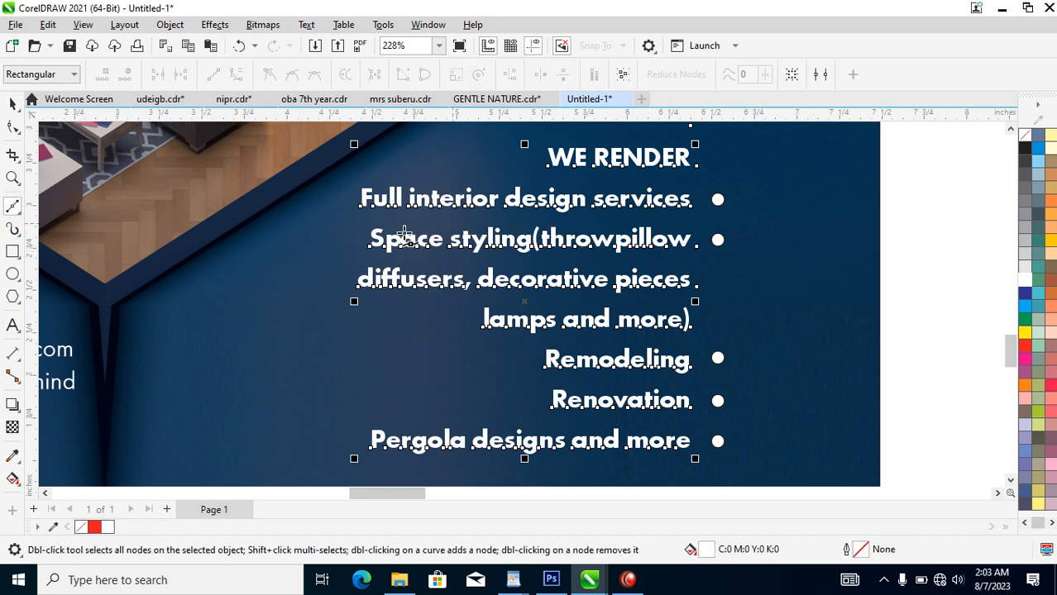
key(Escape)
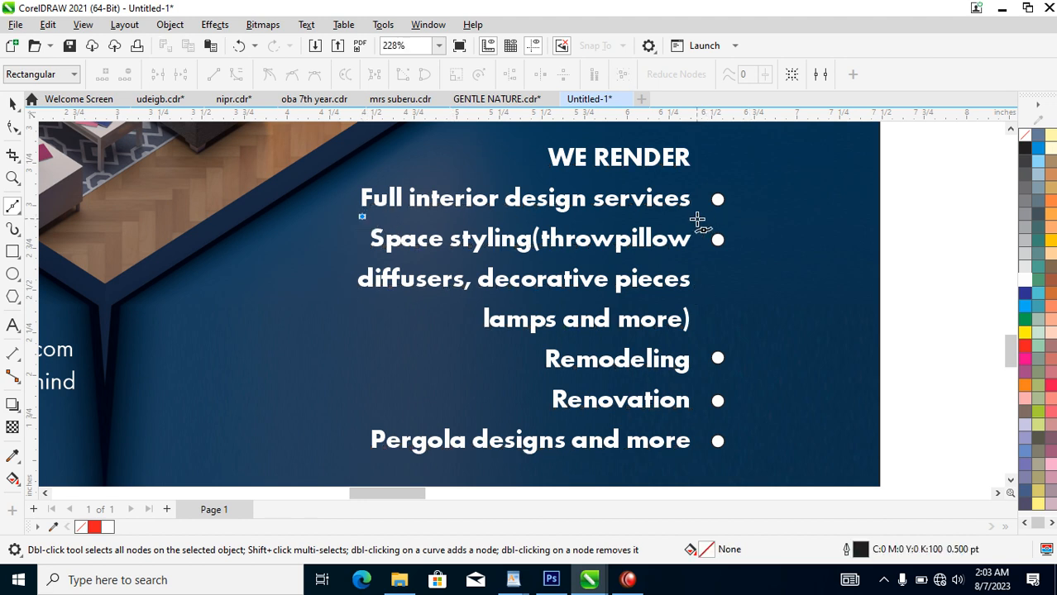
ctrl+click(734, 215)
key(space)
right_click(1024, 286)
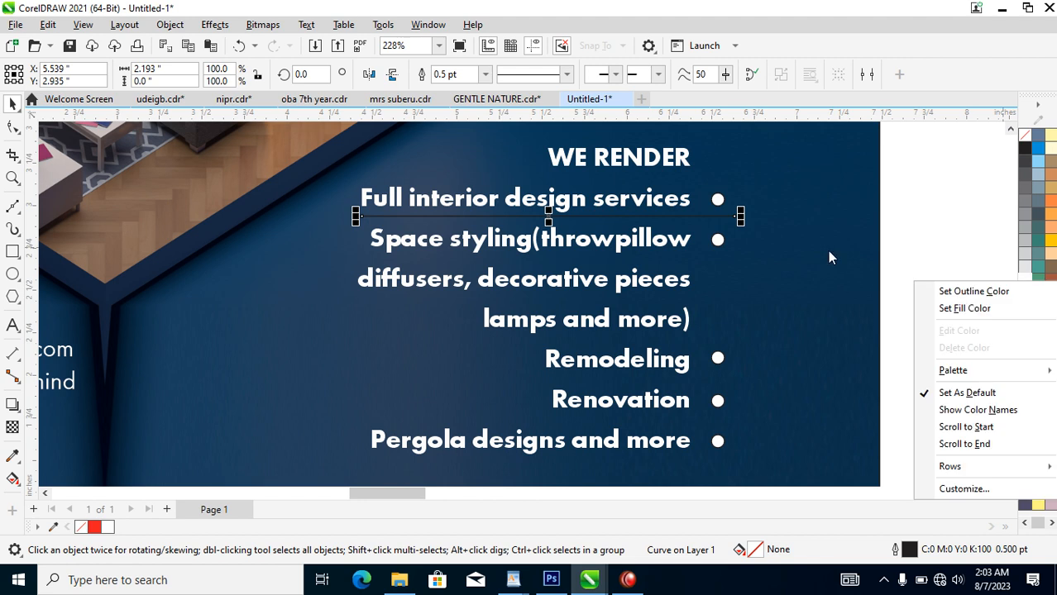
click(975, 294)
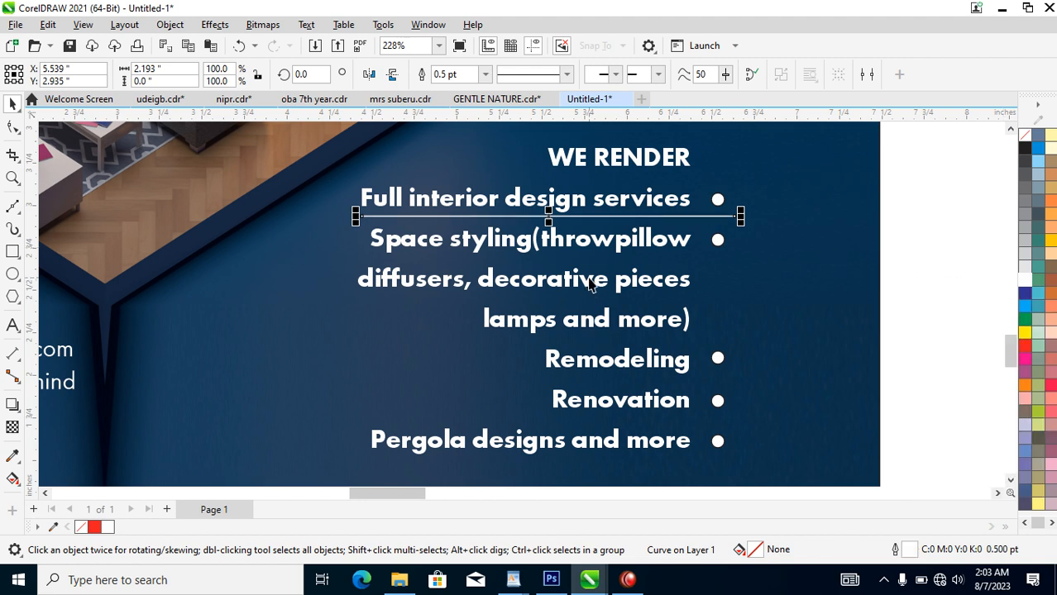
key(F12)
text(1)
key(Return)
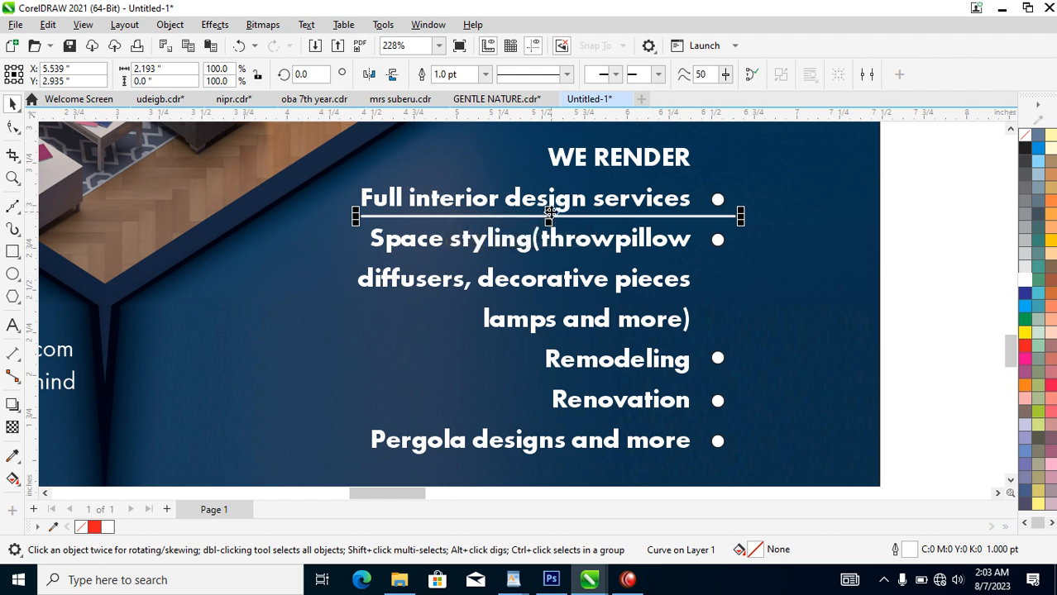
Copy the divider line under "lamps and more)", Remodeling and Renovation, shortening the copies to suit the text above them
drag(550, 216, 543, 339)
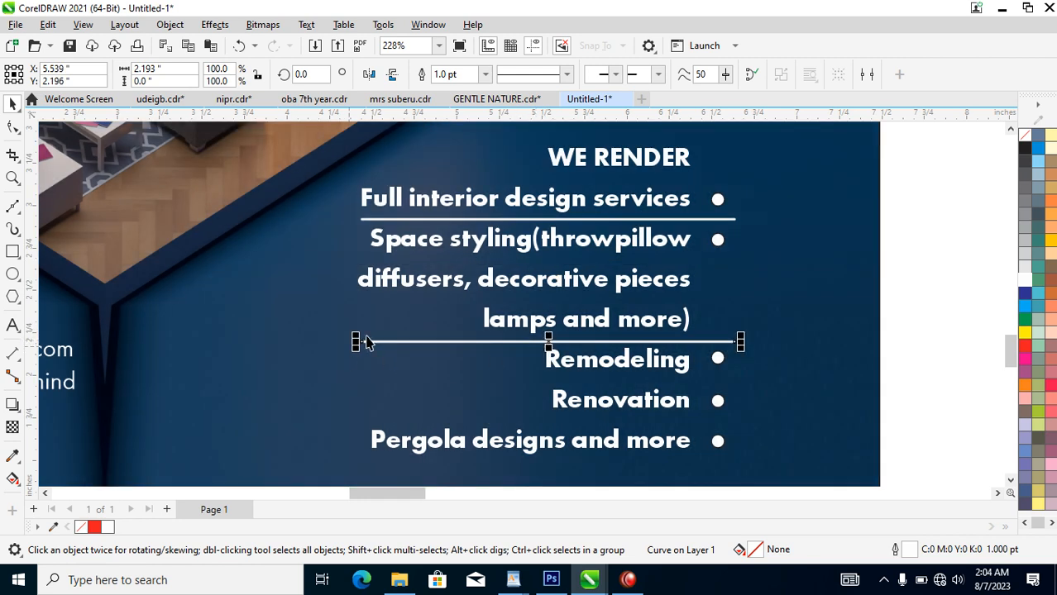
drag(356, 343, 507, 346)
drag(624, 341, 627, 421)
drag(508, 423, 565, 435)
click(525, 385)
drag(508, 381, 562, 380)
scroll(726, 382, down, 8)
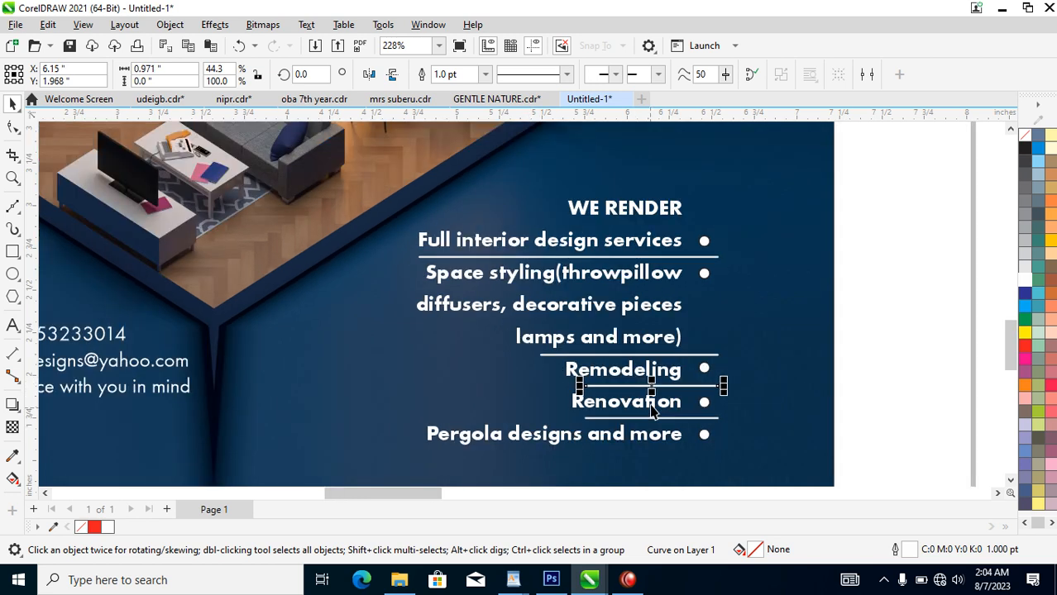
Change the font of the "We Remodel Creatively" headline to FuturaTEE
key(z)
drag(420, 457, 744, 118)
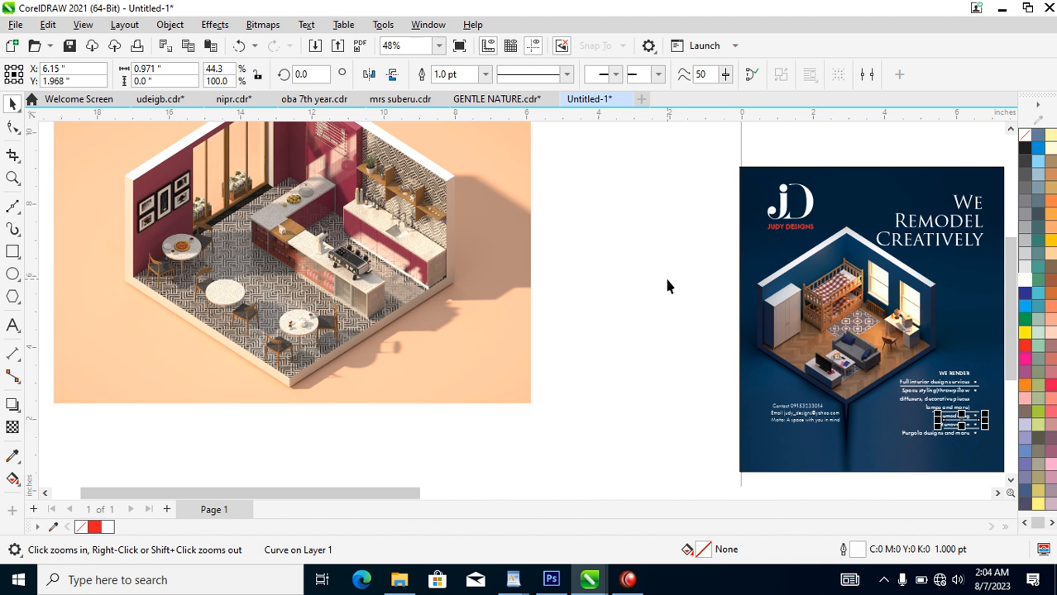
click(957, 224)
click(537, 74)
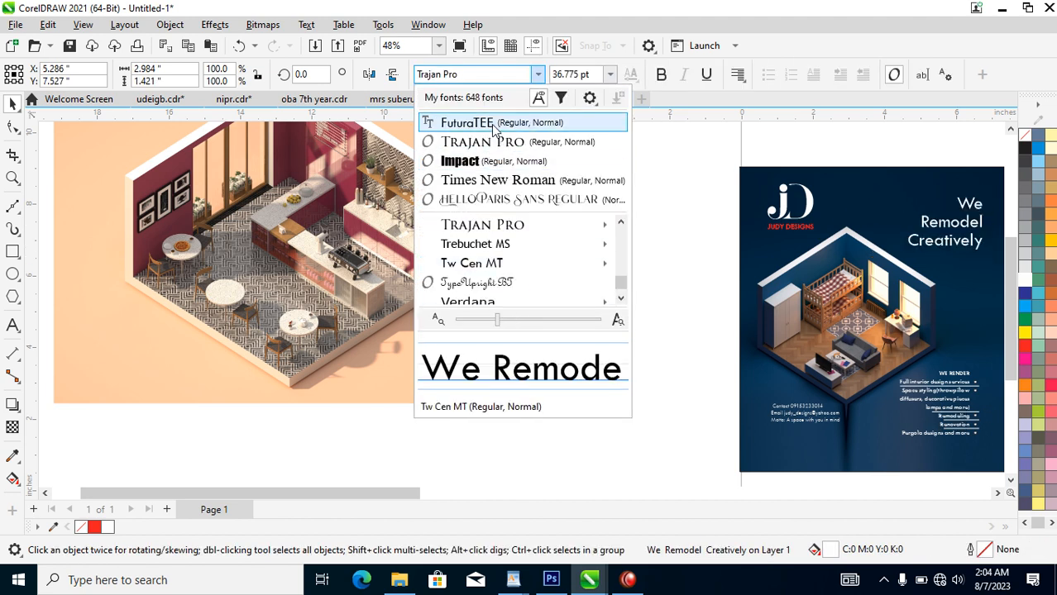
click(494, 126)
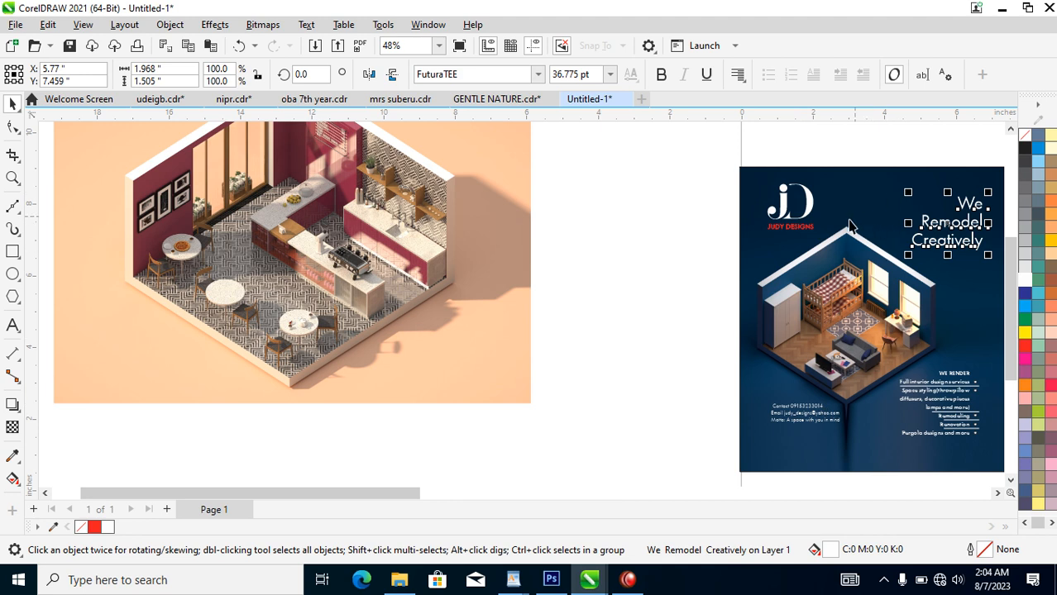
Make only the word "Remodel" in the headline bold
key(F2)
drag(726, 170, 1013, 377)
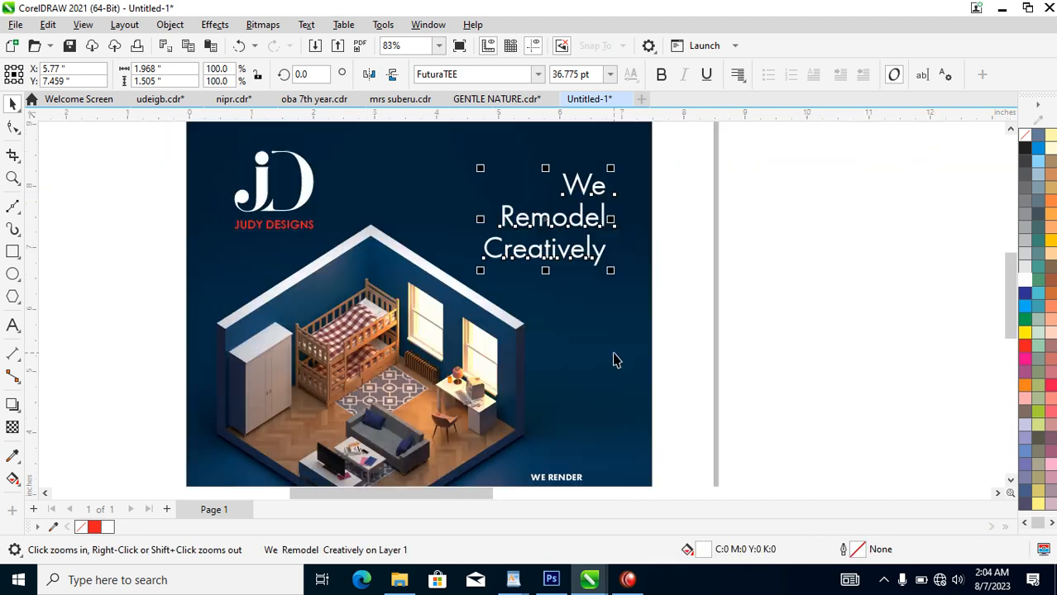
double_click(600, 217)
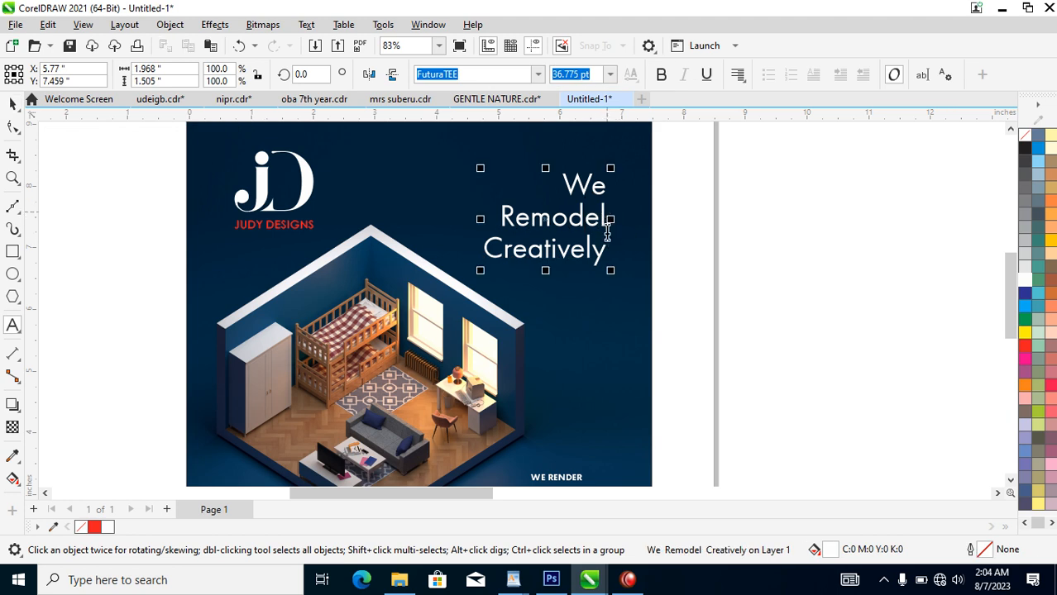
drag(609, 215, 487, 215)
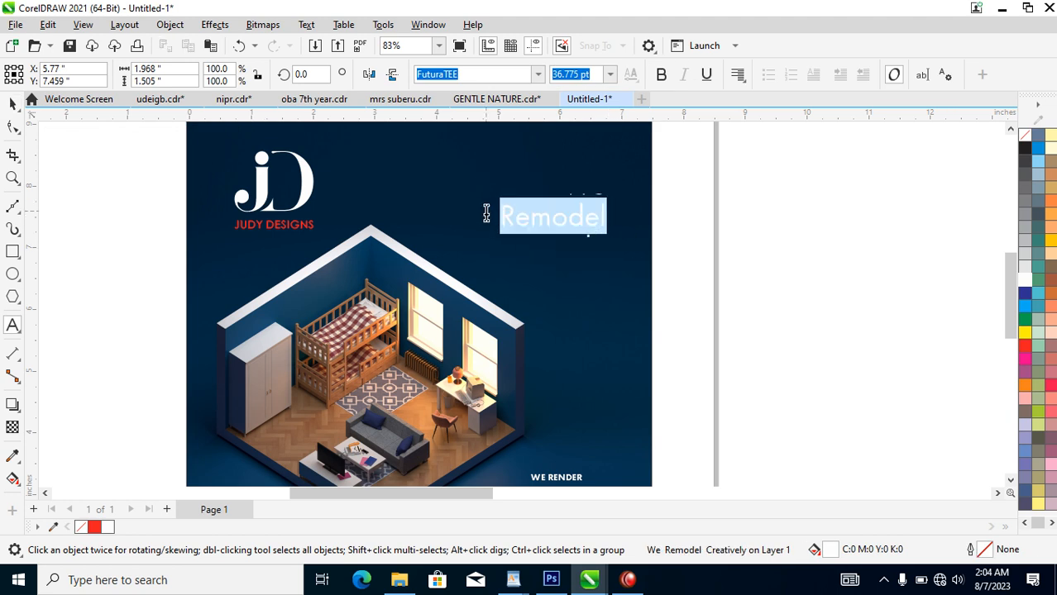
click(662, 76)
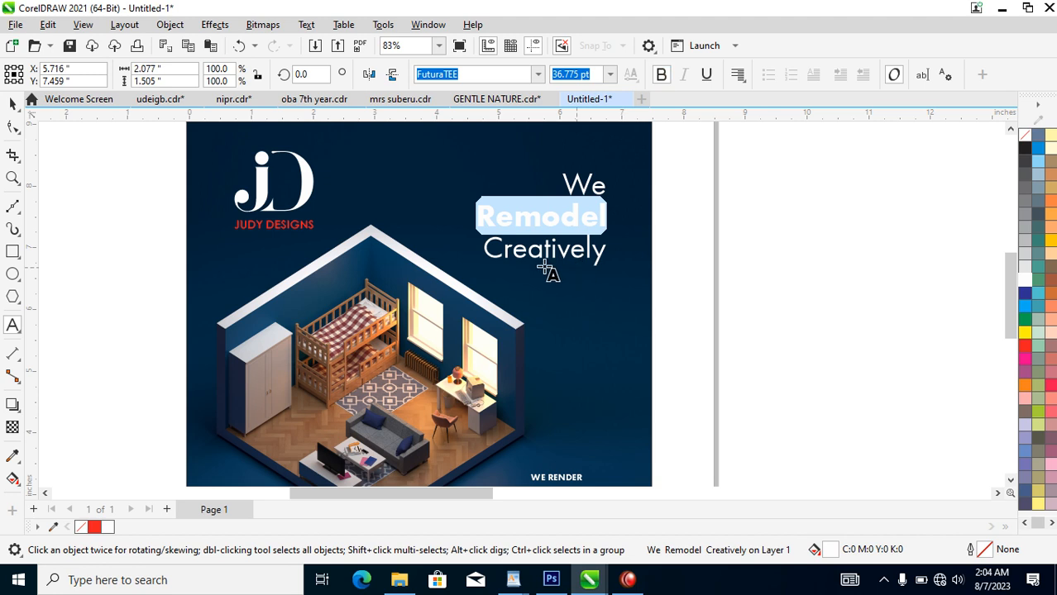
key(Escape)
Tighten the headline's character and line spacing and enlarge the headline to about 48.3 pt
click(12, 126)
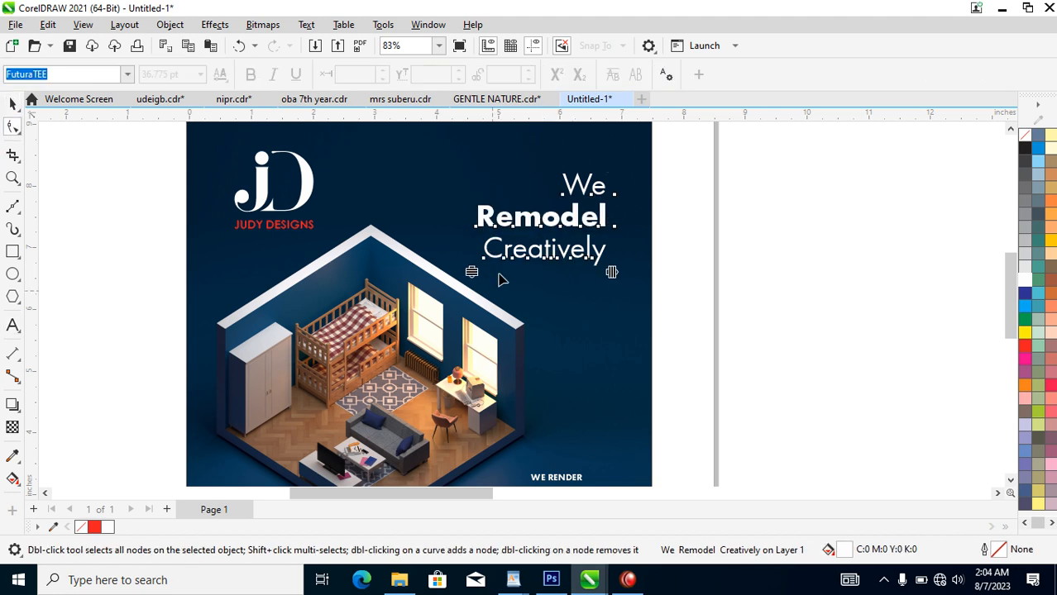
mouse_move(613, 274)
mouse_down()
mouse_move(597, 276)
mouse_move(605, 283)
mouse_up()
drag(478, 279, 452, 286)
key(space)
key(space)
scroll(465, 295, down, 4)
Select the services text with its bullets and divider lines and shift the whole block slightly right and down
key(z)
drag(335, 211, 556, 440)
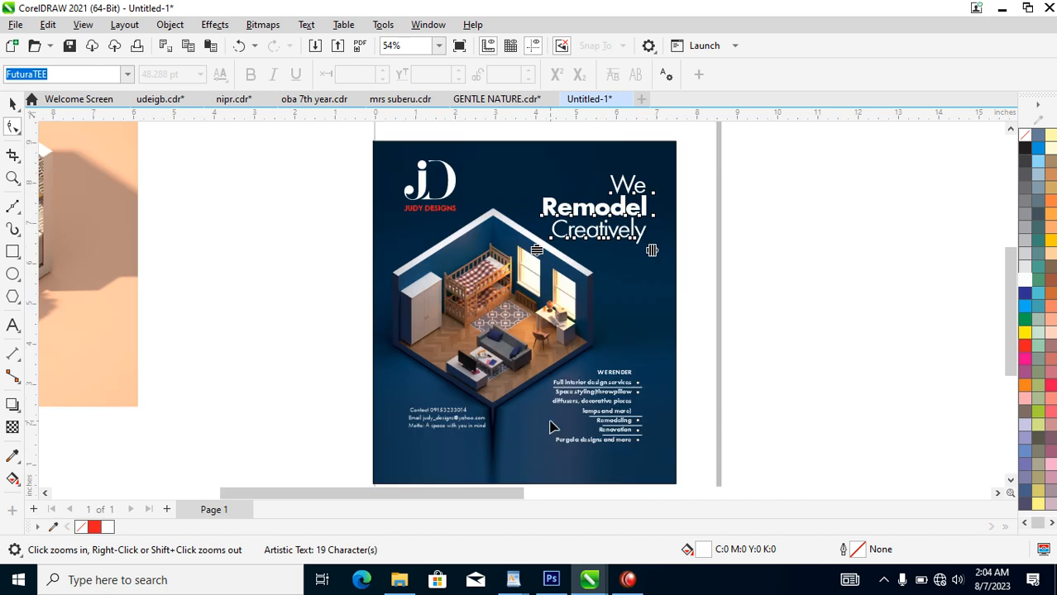
drag(812, 323, 493, 482)
key(space)
drag(796, 298, 506, 482)
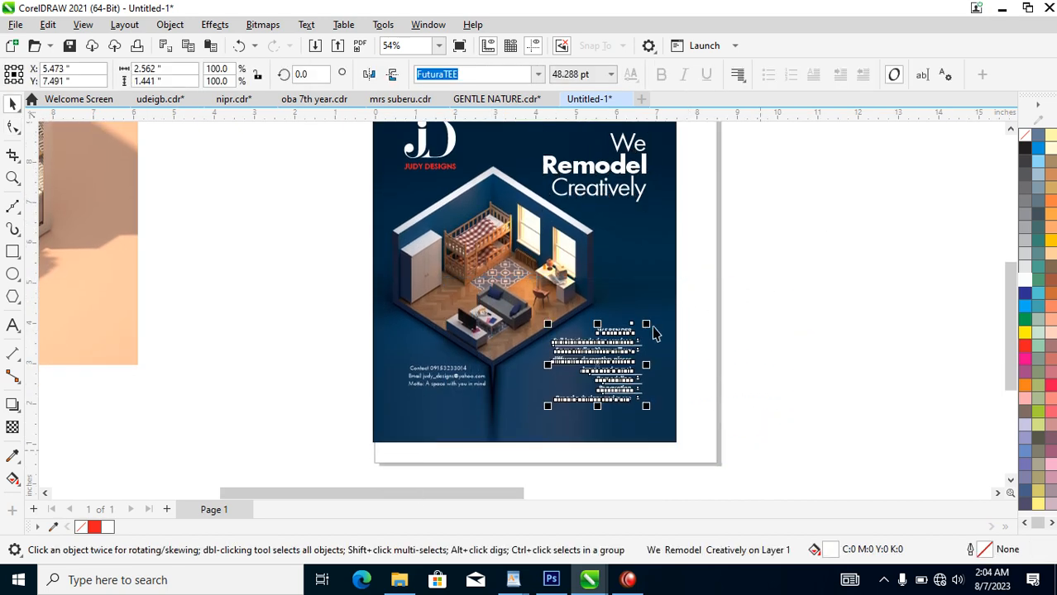
drag(621, 362, 632, 372)
Delete the "Contact" and "Email" labels from the contact text and move the text block lower and slightly left
key(z)
drag(339, 291, 645, 453)
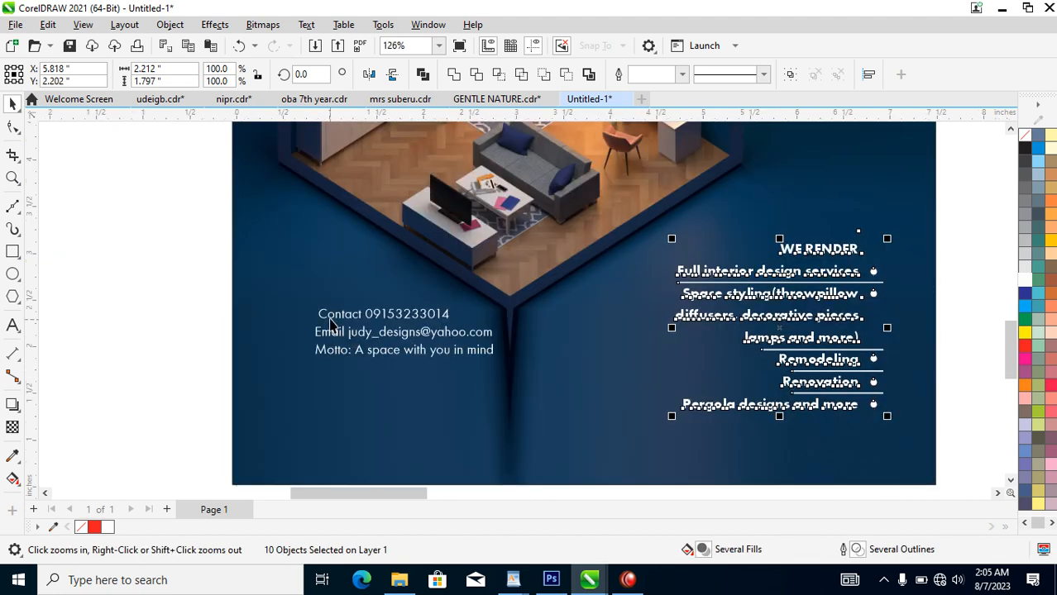
double_click(370, 321)
drag(367, 318, 294, 314)
key(Delete)
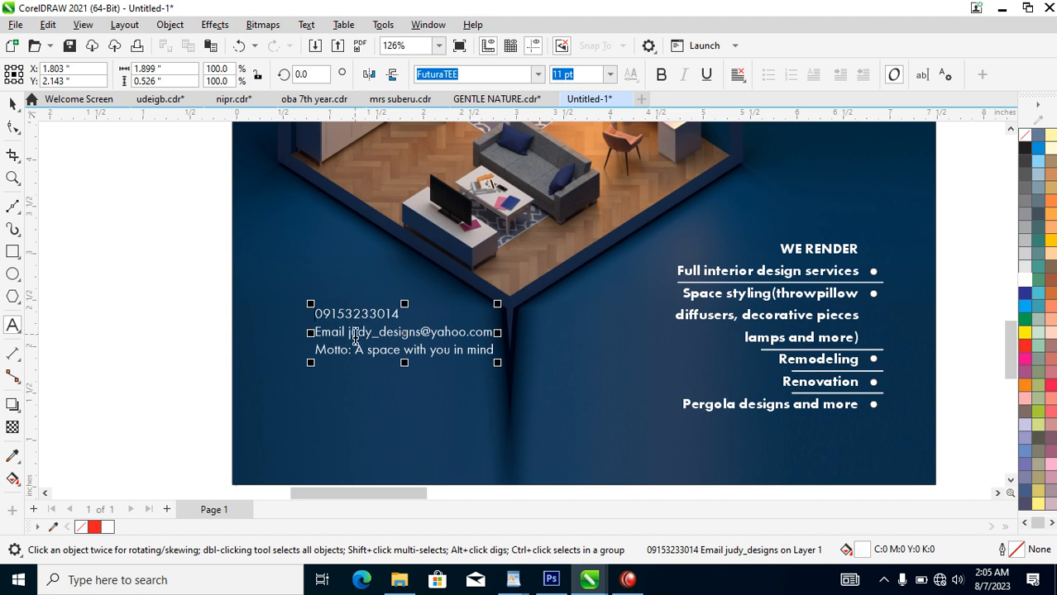
drag(350, 335, 290, 340)
key(Delete)
key(ctrl+space)
drag(464, 349, 445, 411)
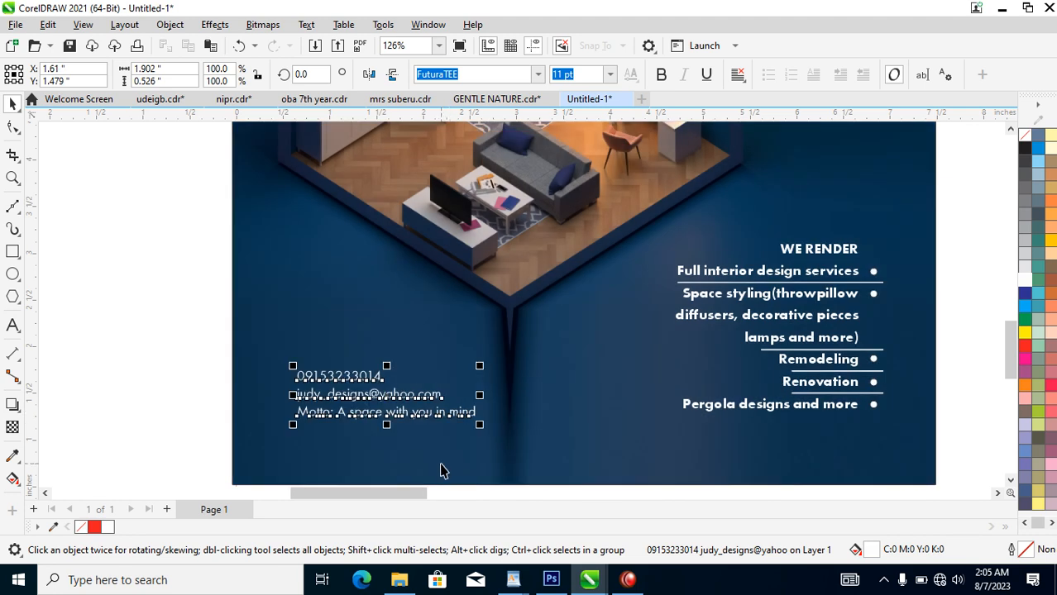
Break the contact text into separate lines, set the motto line in Trajan Pro and move it below the others
key(ctrl+k)
click(474, 418)
click(538, 75)
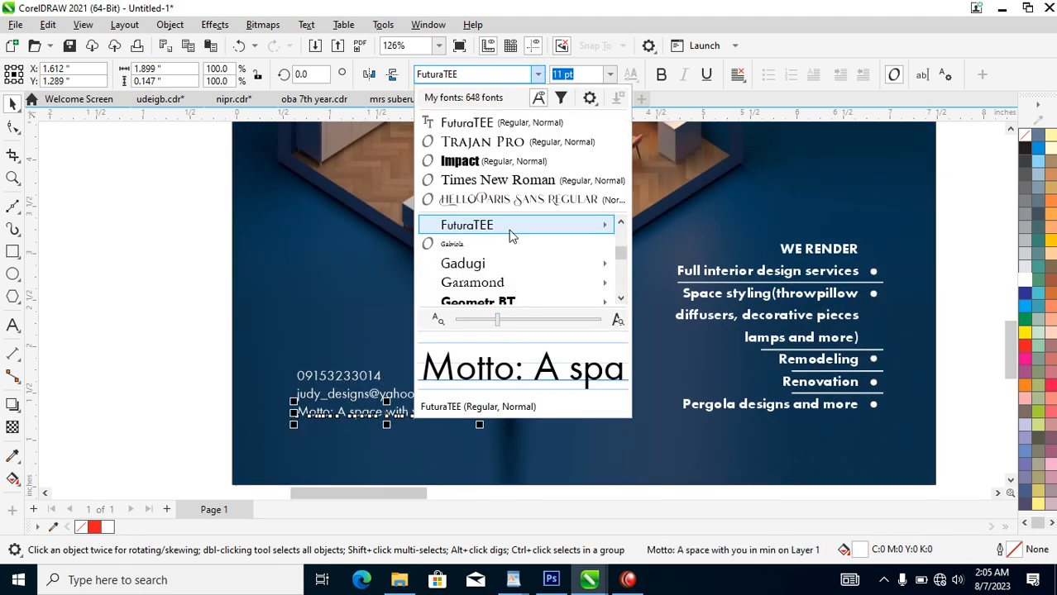
click(514, 141)
drag(558, 410, 556, 437)
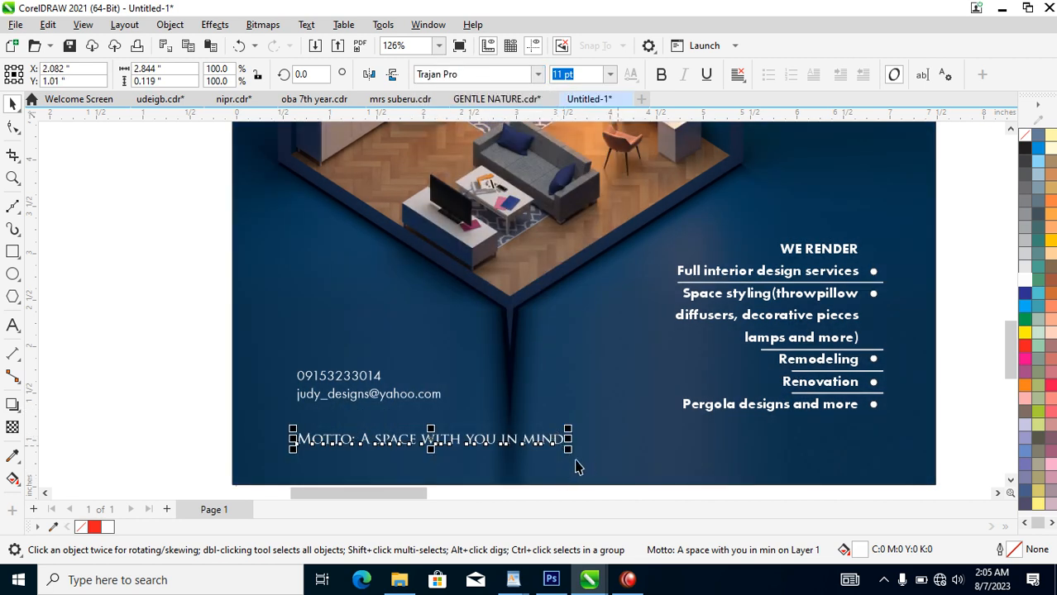
Break the services text into separate lines and enlarge the whole services block to about 2.73 by 2.39 inches
drag(961, 201, 630, 436)
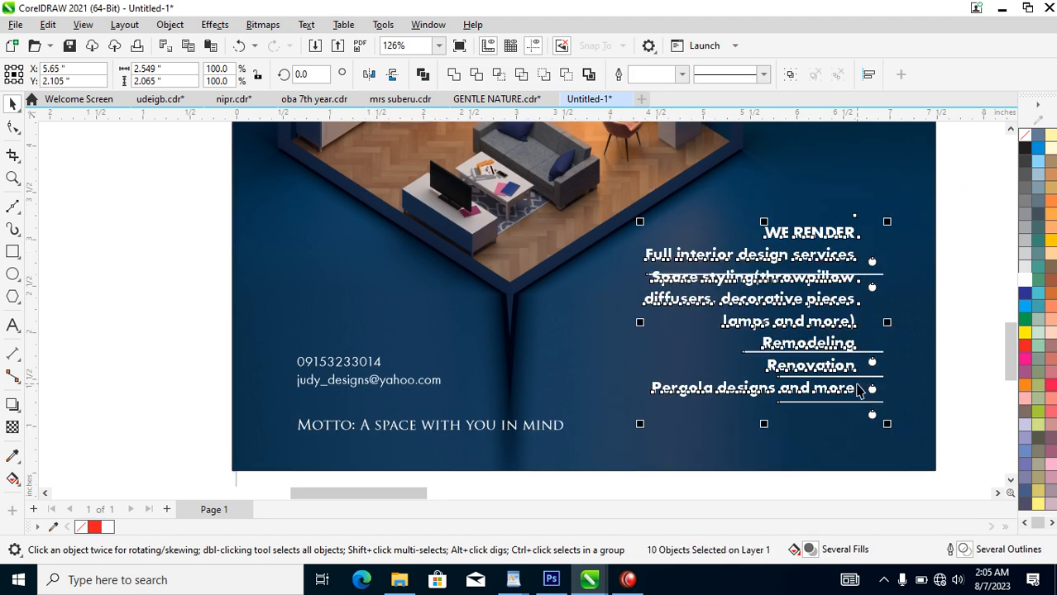
key(ctrl+z)
click(821, 196)
click(825, 235)
key(Escape)
drag(960, 216, 612, 466)
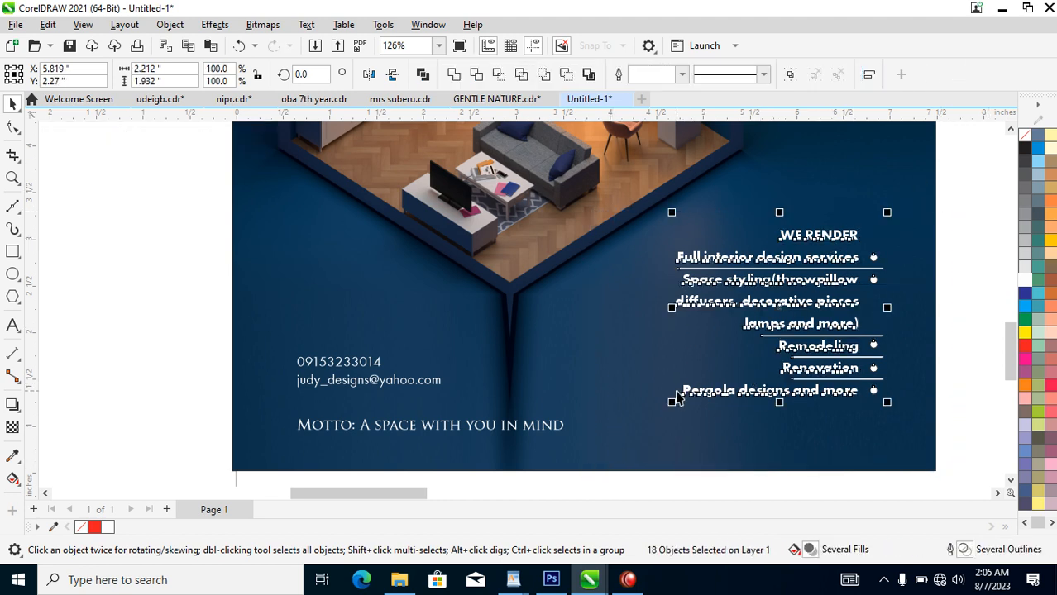
drag(677, 406, 623, 444)
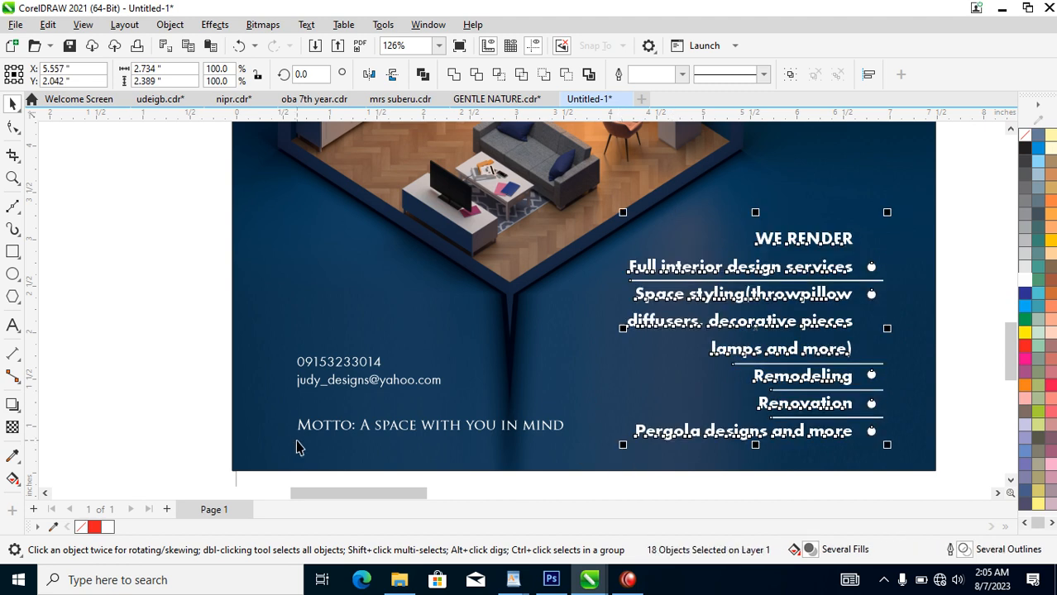
Make the phone number and e-mail lines of the contact text bold
key(z)
drag(135, 285, 610, 426)
key(space)
drag(235, 271, 820, 415)
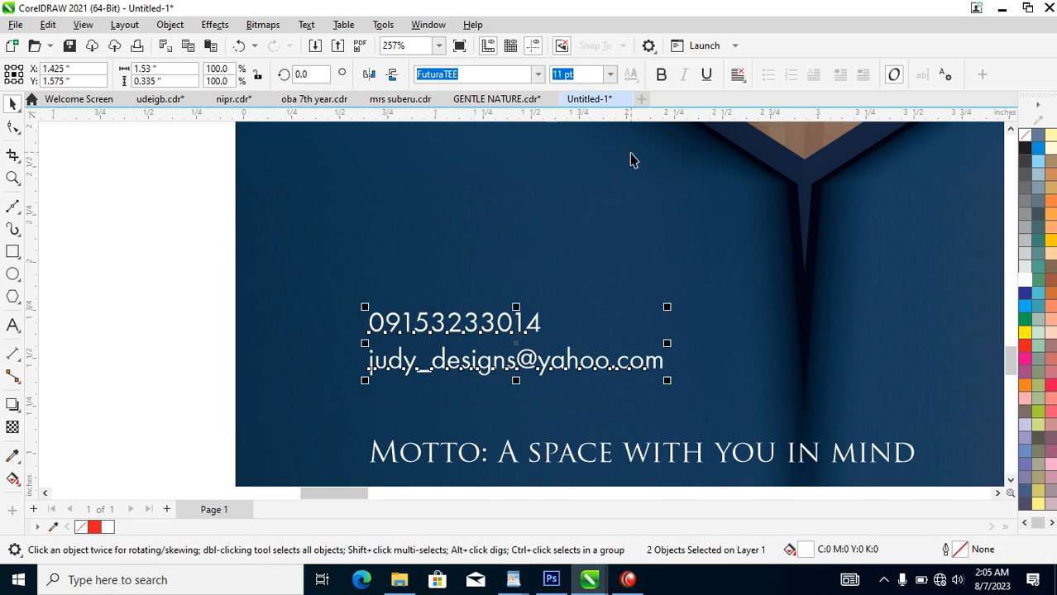
click(662, 75)
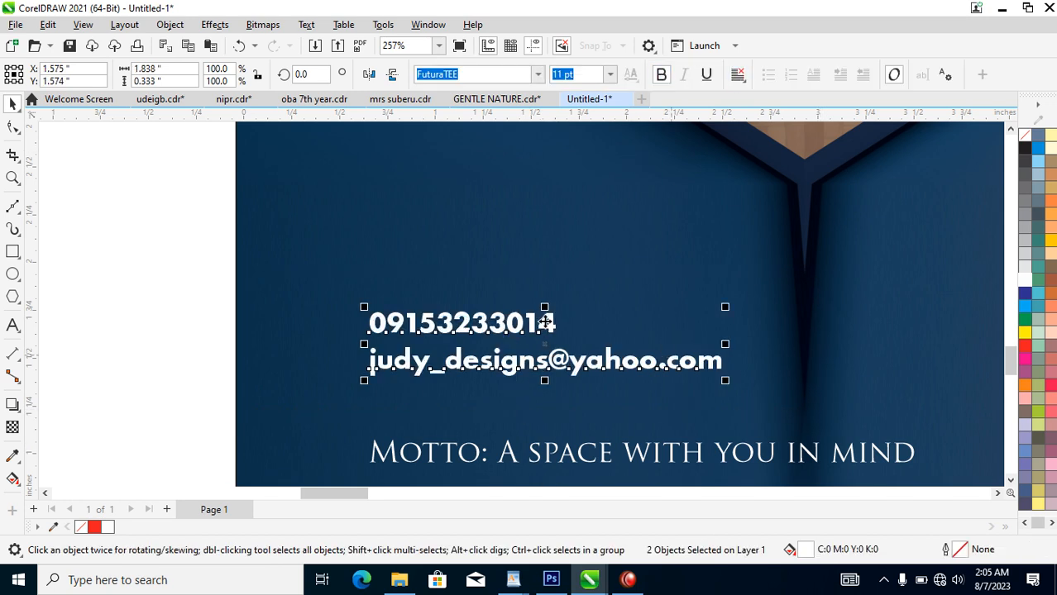
Replace the phone number's leading zero with the country code +234 and separate the digits into groups with spaces
click(374, 346)
double_click(390, 326)
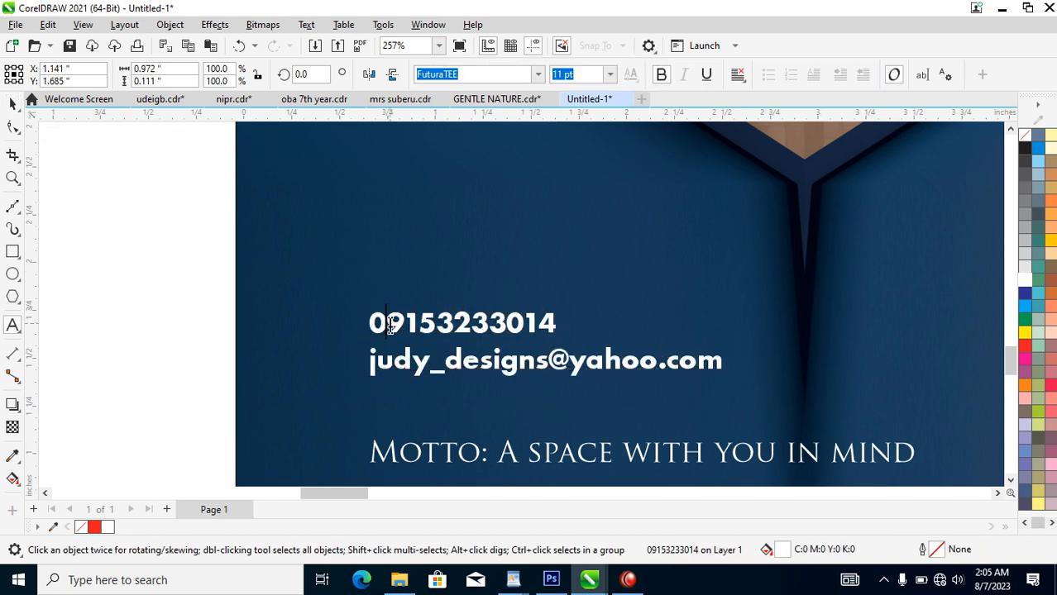
key(shift+Left)
text(+234)
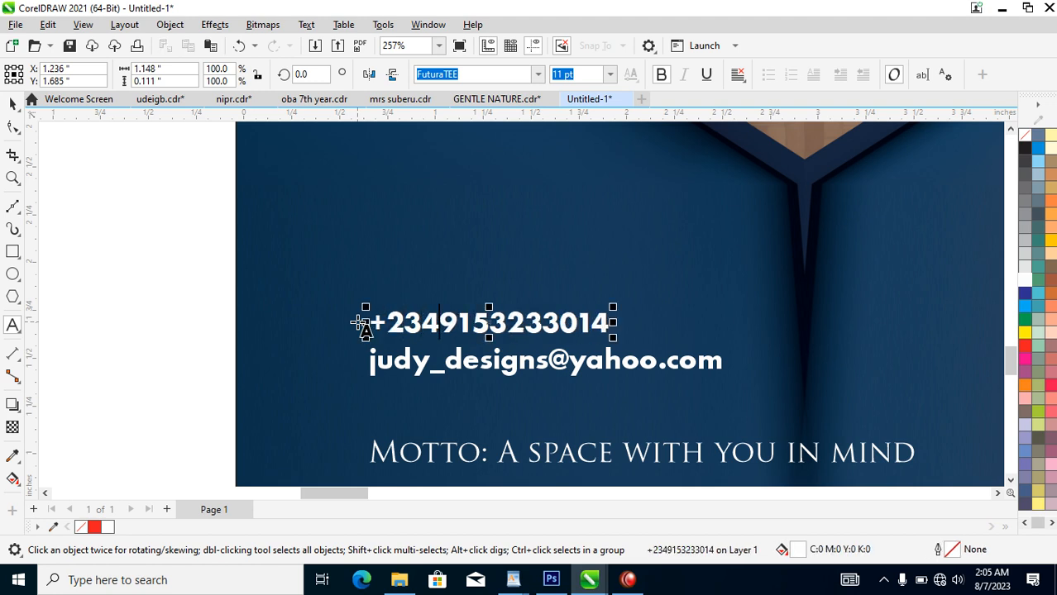
click(505, 318)
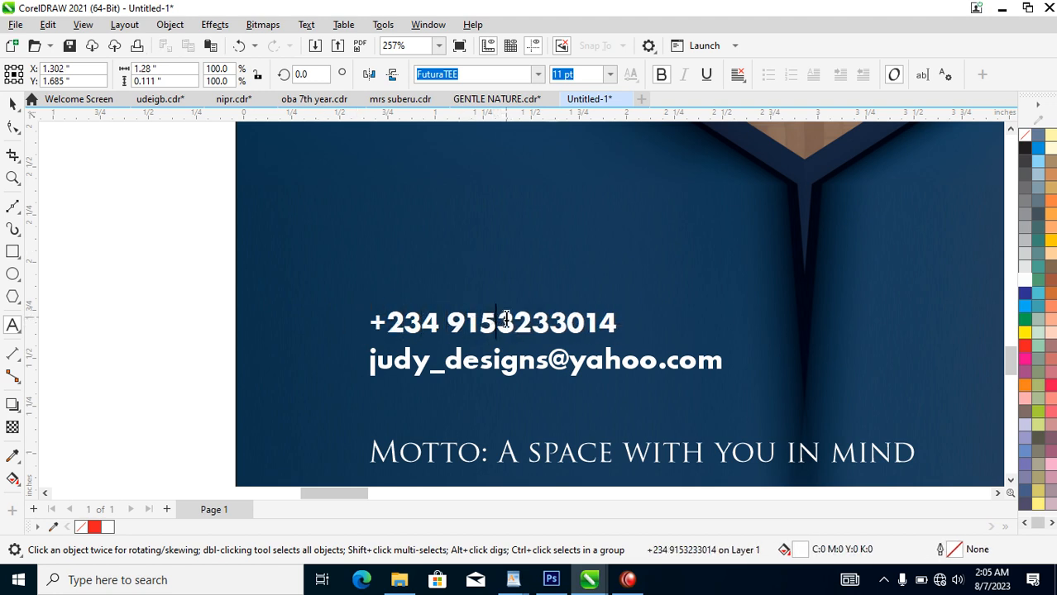
click(560, 321)
key(ctrl+space)
Draw an upright rectangle about 0.10 by 0.125 inches beside the phone number and fill it white
key(z)
drag(193, 264, 613, 418)
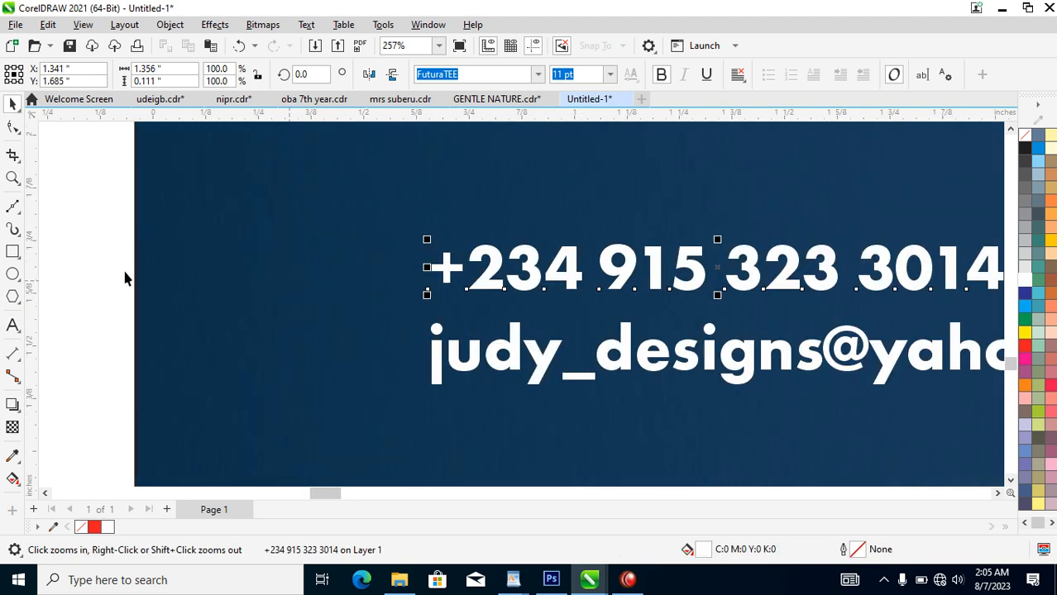
click(13, 252)
drag(335, 239, 377, 295)
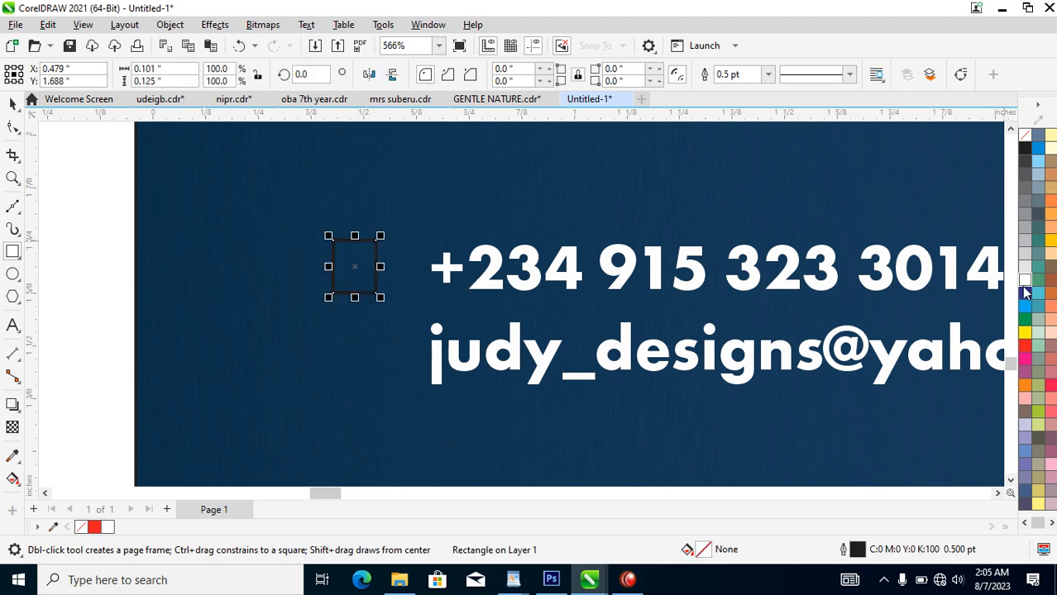
key(F2)
drag(300, 227, 441, 321)
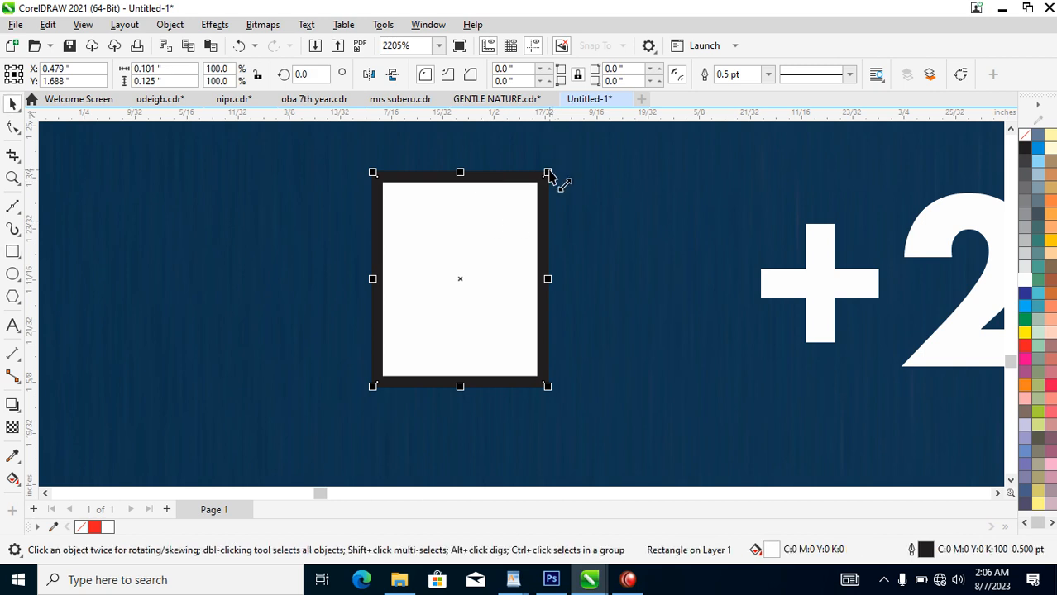
Place two smaller copies inside the white rectangle: a wide phone screen near its top and a 0.016 by 0.012 inch key below
drag(548, 192, 545, 195)
right_click(545, 195)
drag(461, 362, 479, 299)
click(531, 205)
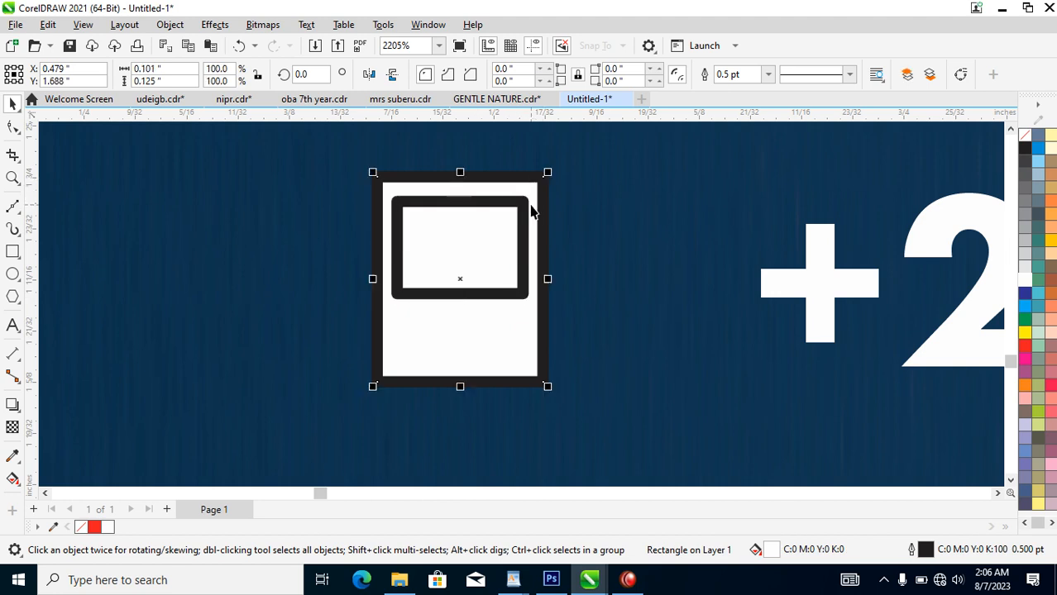
click(519, 210)
drag(529, 203, 419, 326)
right_click(429, 273)
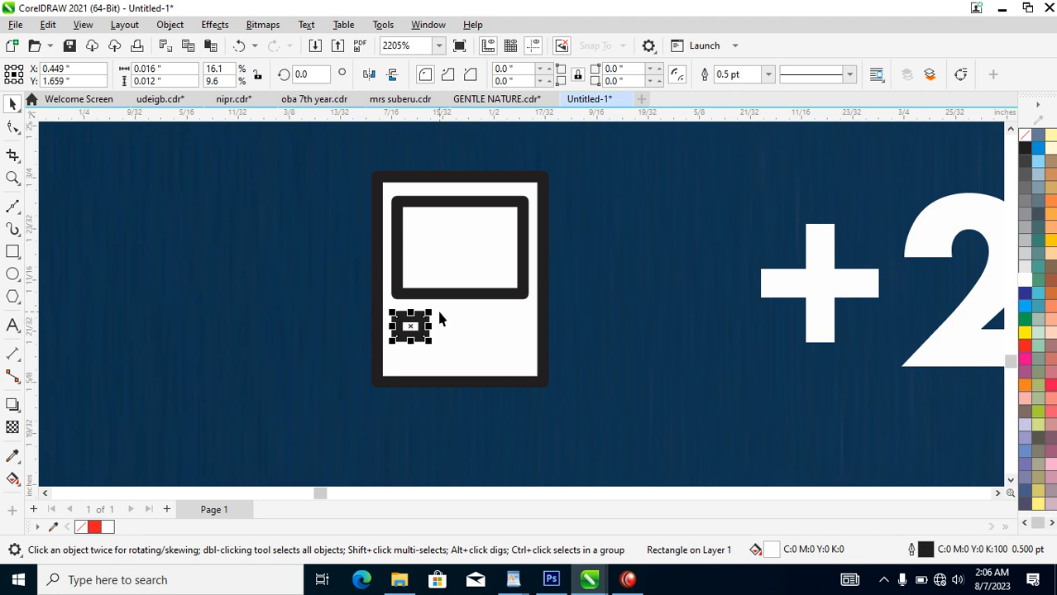
scroll(521, 344, down, 5)
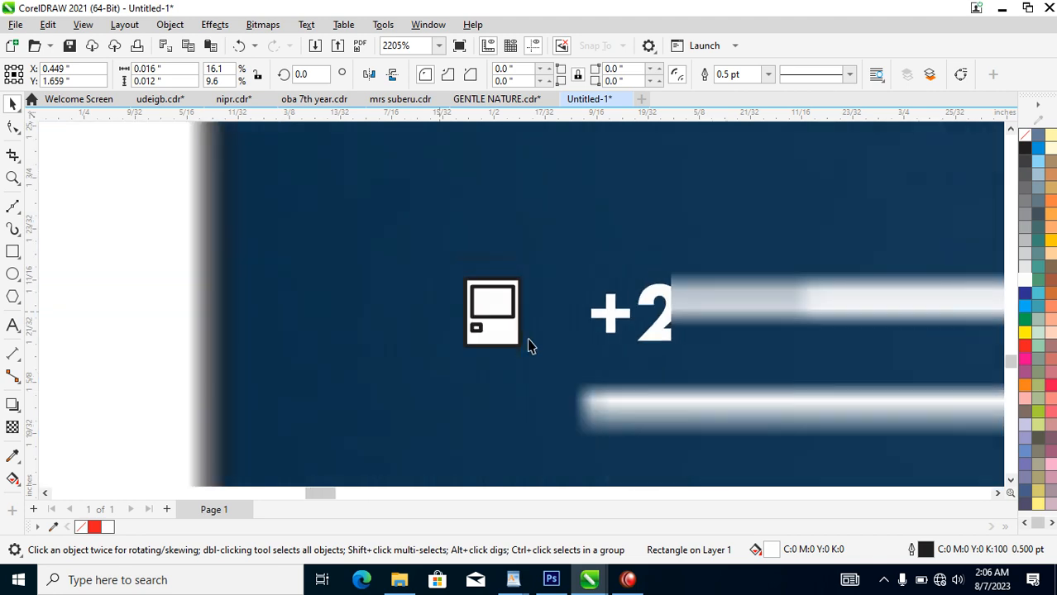
scroll(548, 342, down, 10)
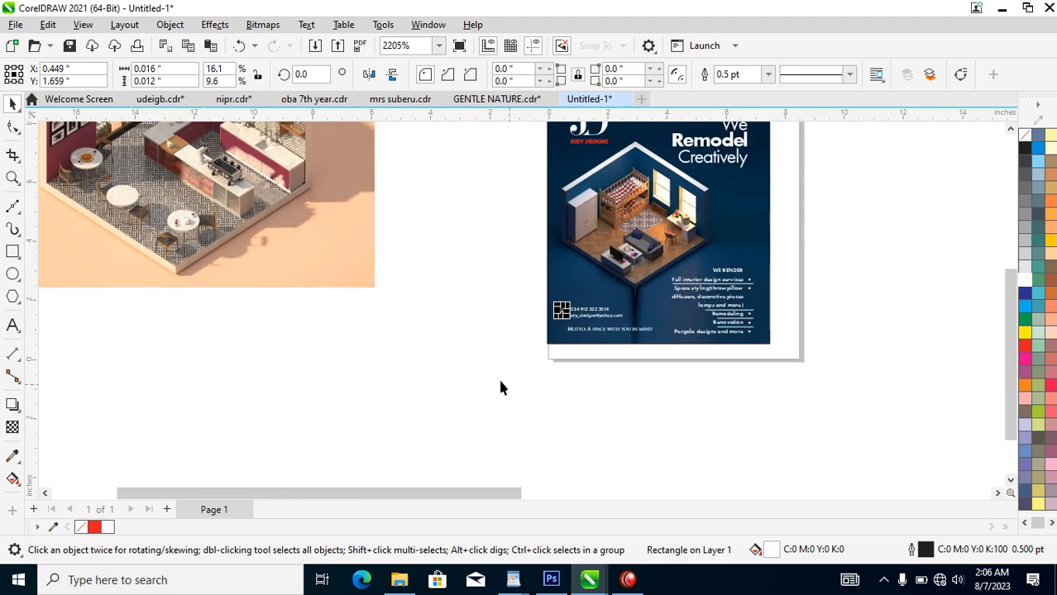
key(z)
drag(808, 90, 796, 114)
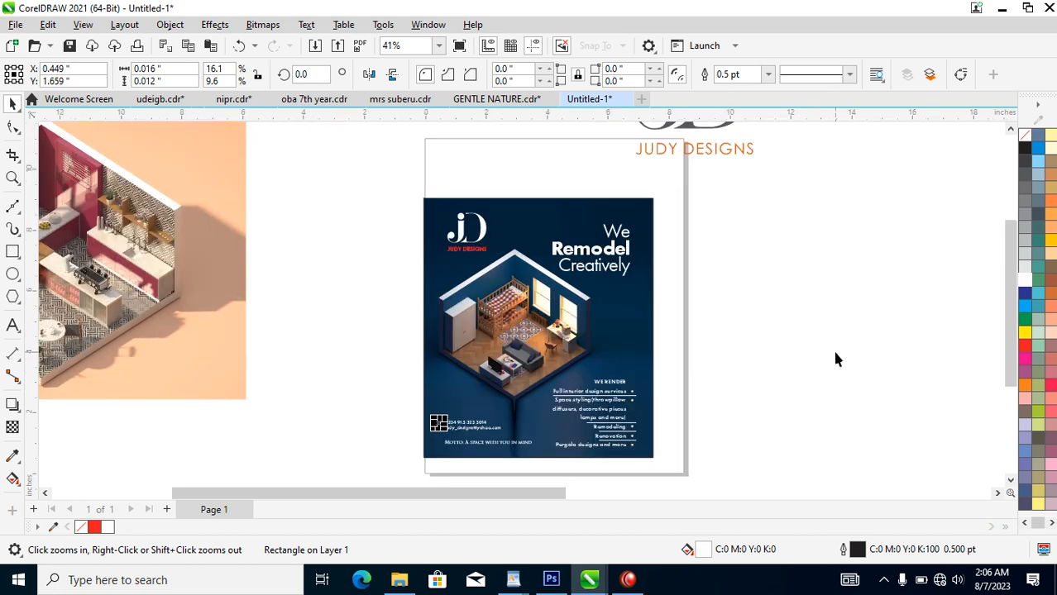